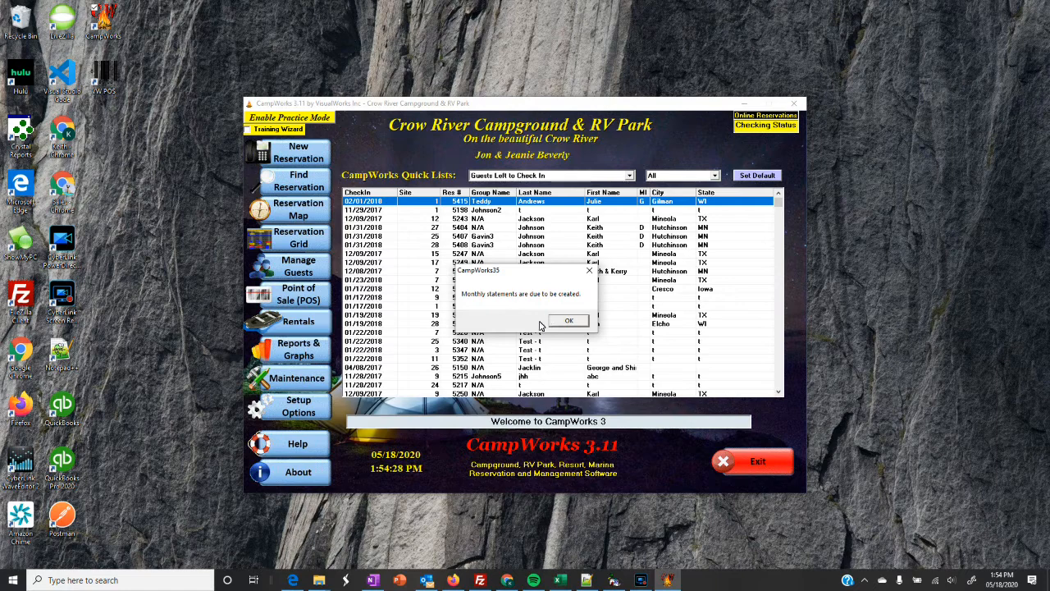
Dismiss the 'Monthly statements are due' reminder.
left_click(565, 322)
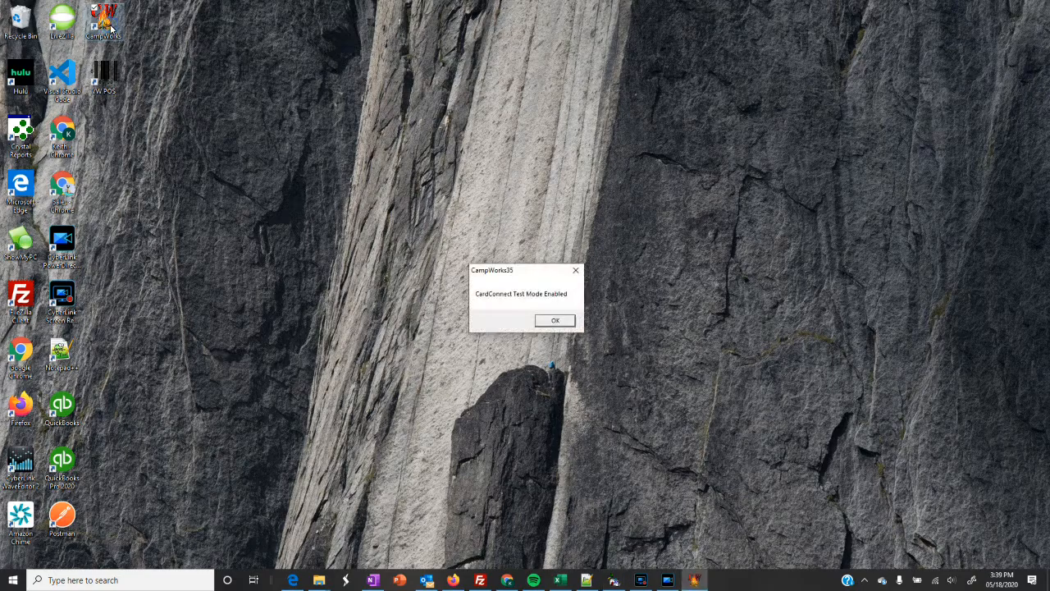
Dismiss the CardConnect Test Mode notice and the backup reminder.
left_click(552, 322)
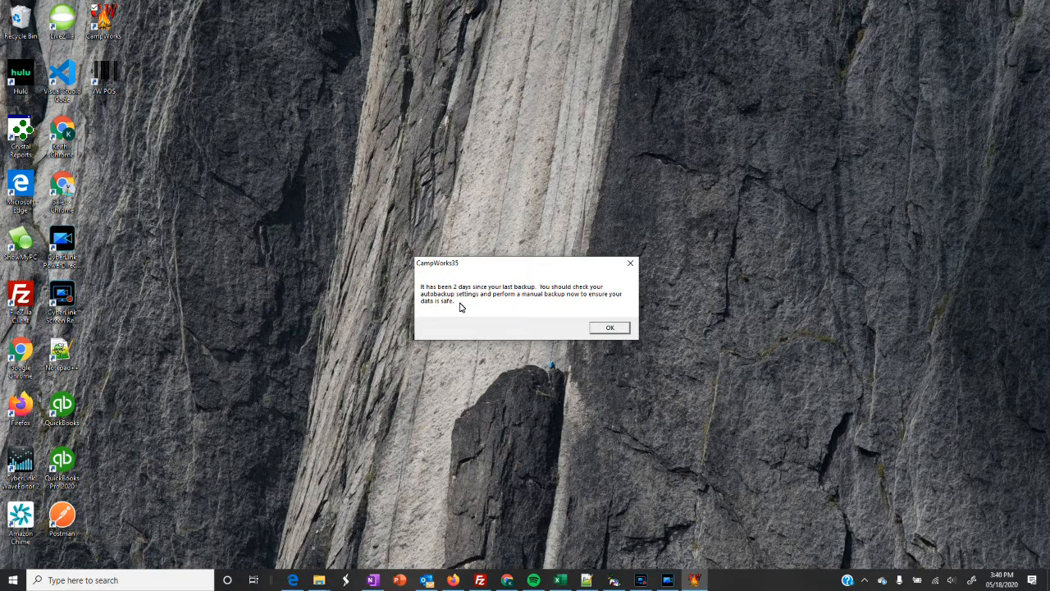
left_click(610, 329)
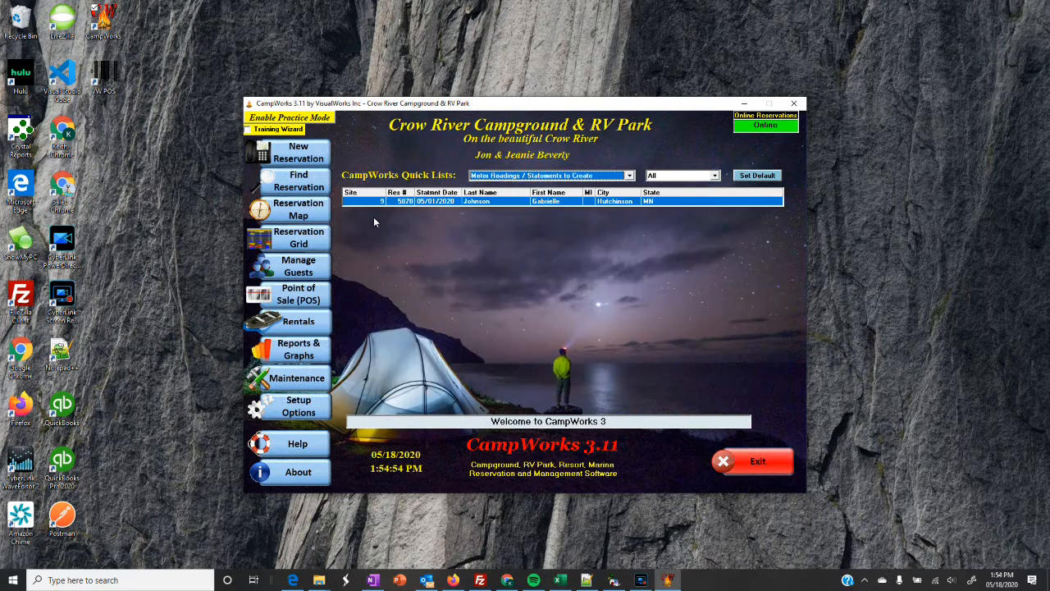
Open Software Options under Setup Options and submit the login to reach General Info.
mouse_move(303, 416)
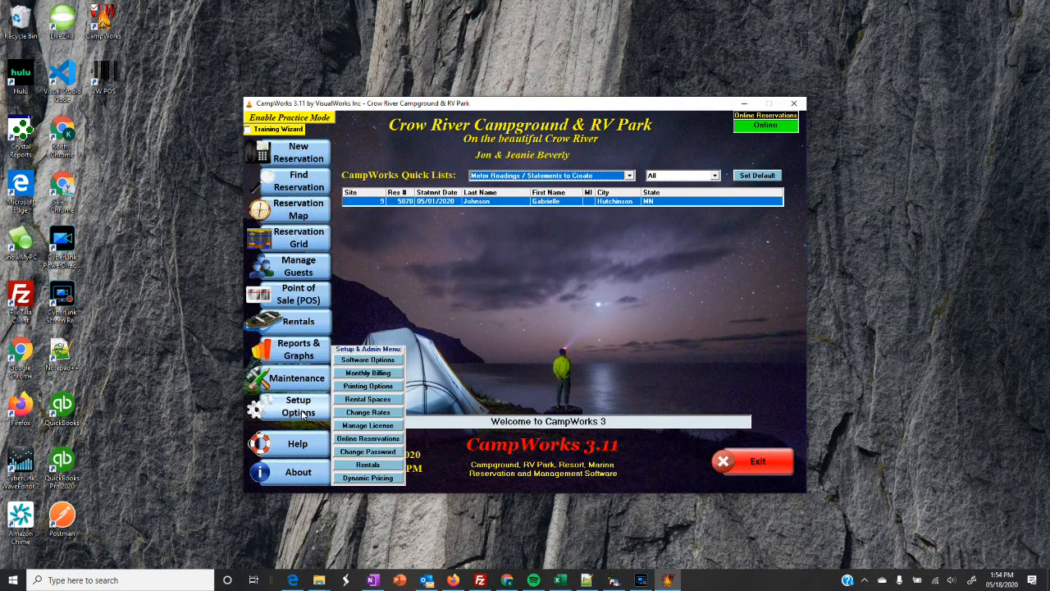
left_click(370, 363)
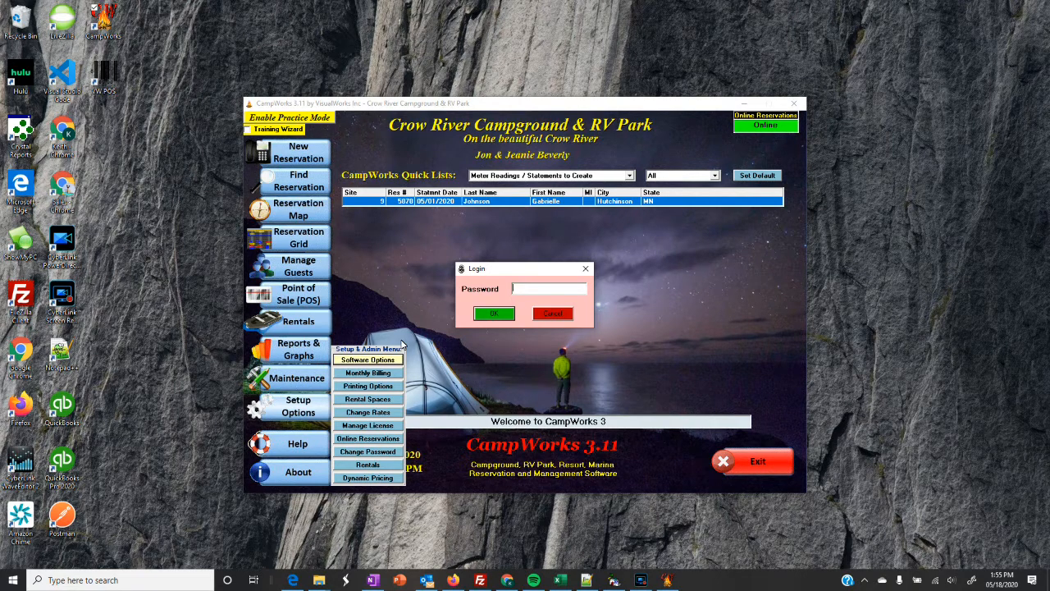
key("Return")
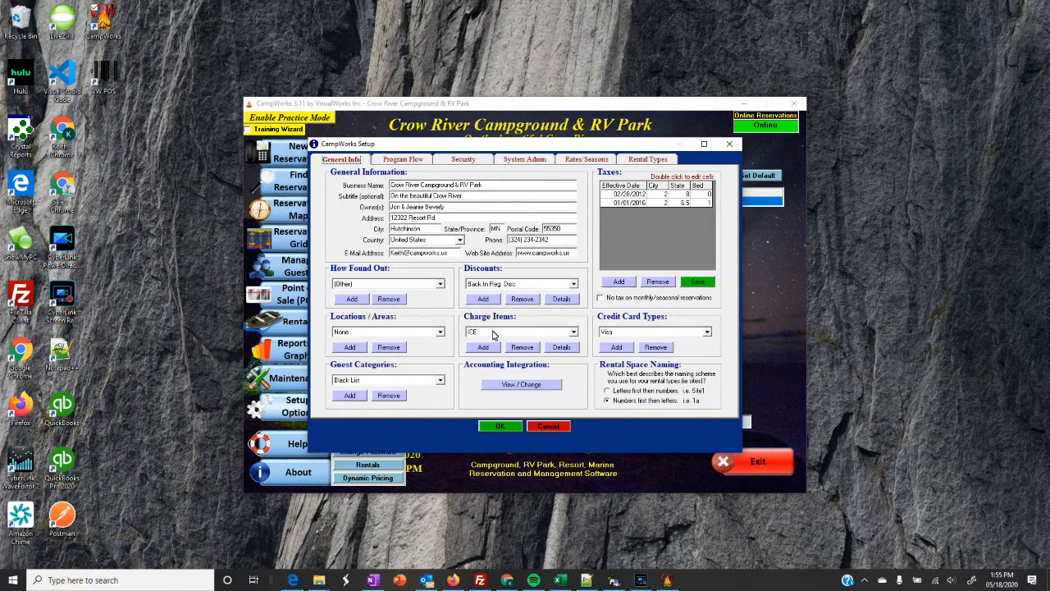
Add a Reservation Fee charge with display name and item code 'Booking Fee'.
left_click(574, 335)
scroll(576, 356, "down", 3)
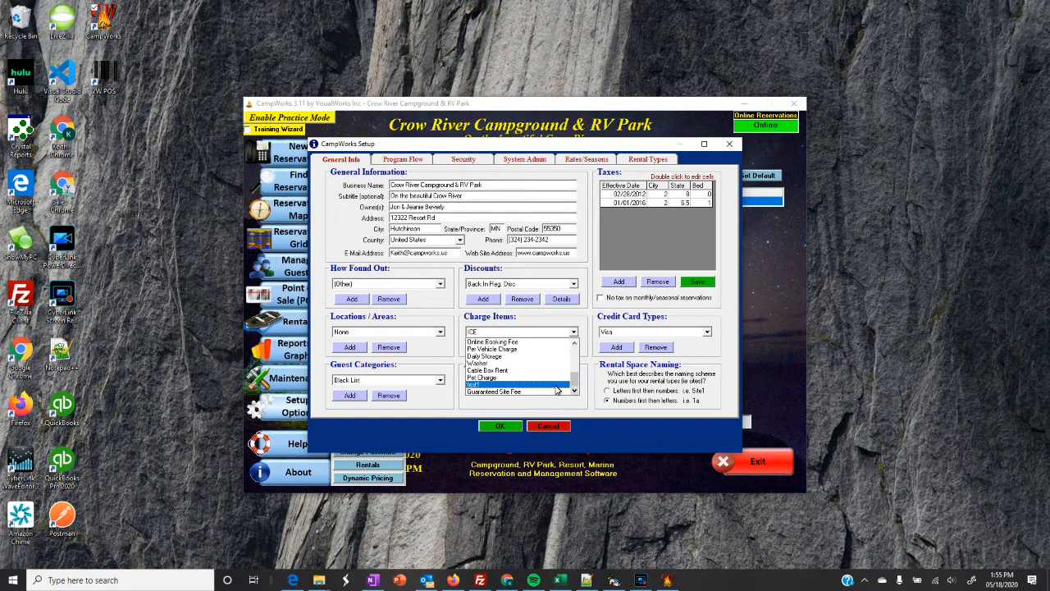
left_click(577, 327)
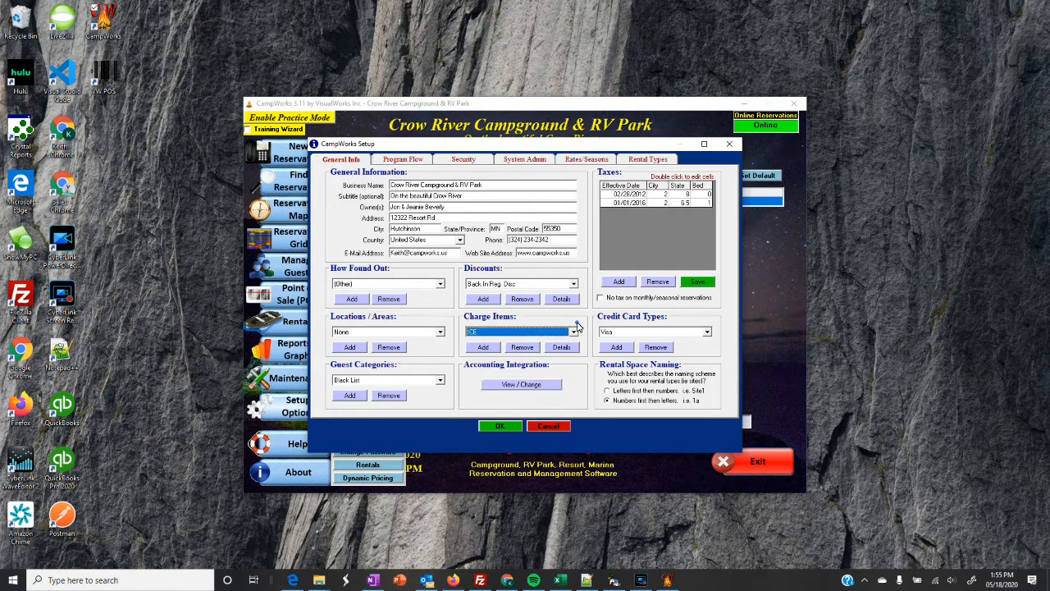
left_click(485, 347)
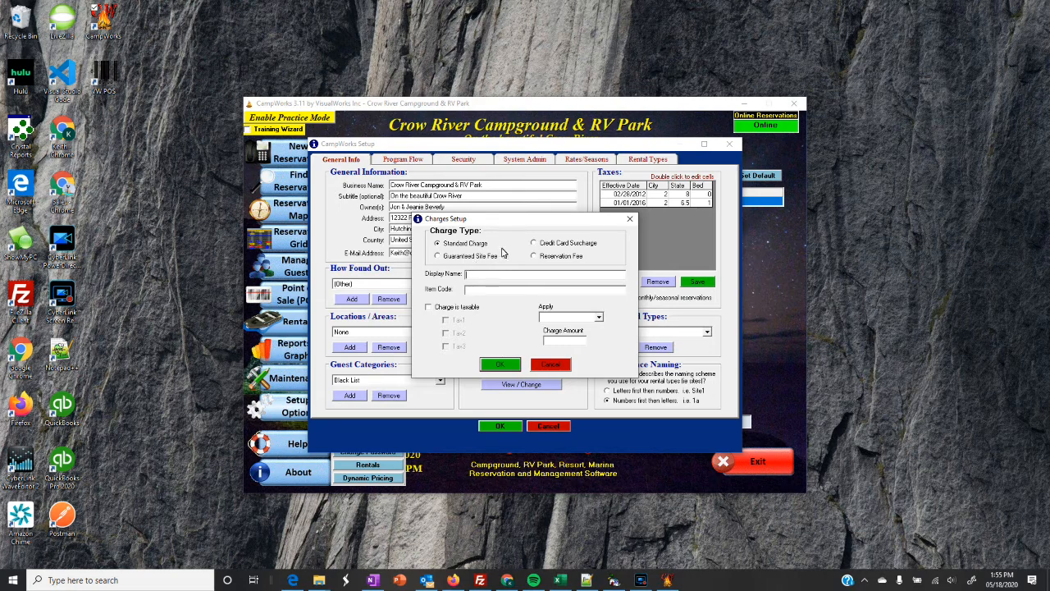
left_click(537, 257)
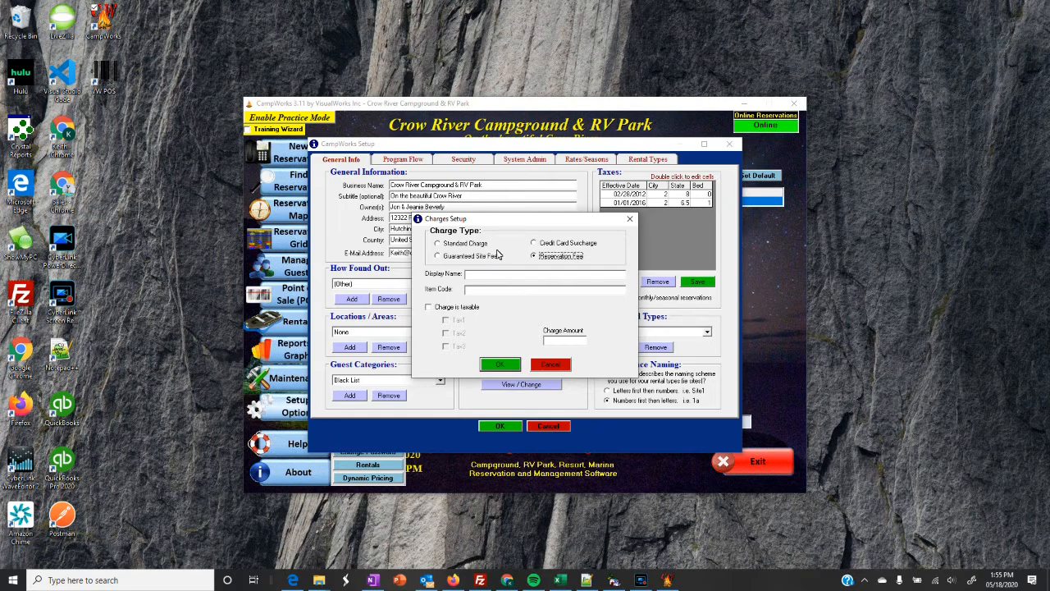
left_click(487, 276)
type("Booking Fee")
left_click(490, 292)
type("Booking Fee")
left_click(561, 340)
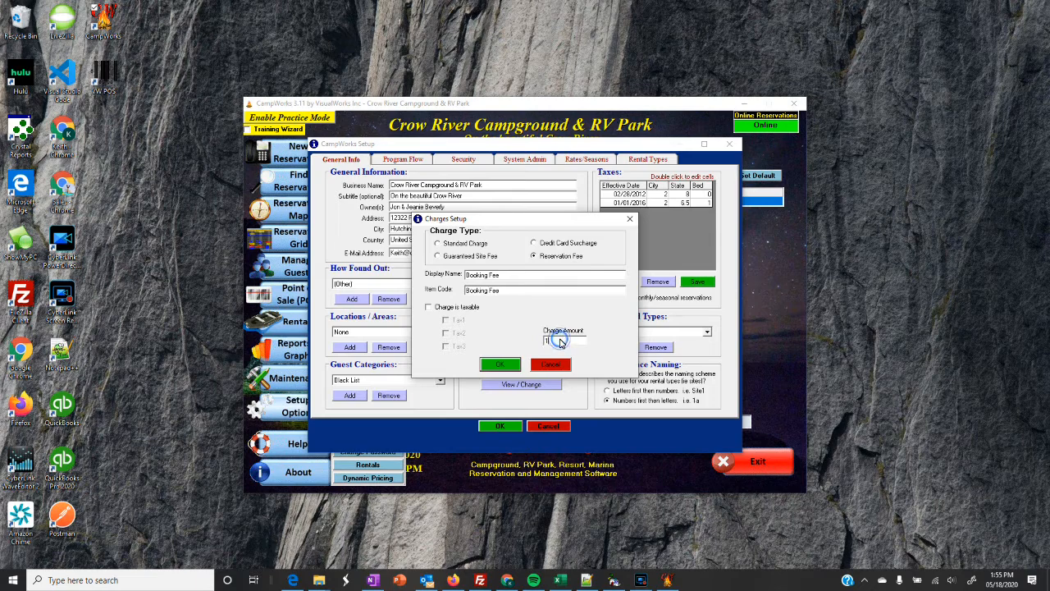
left_click(502, 365)
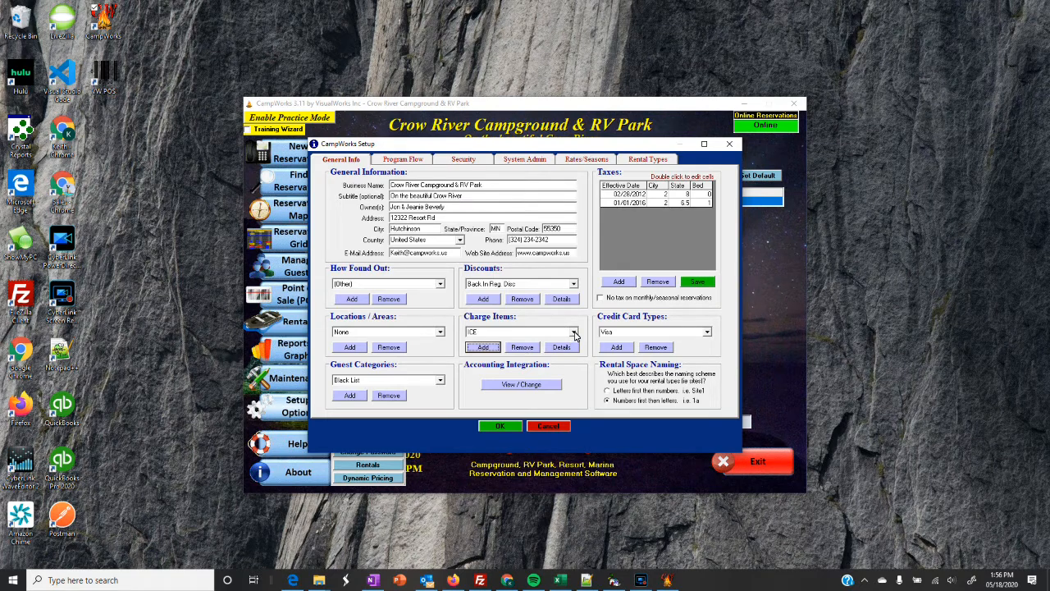
Add 'Convenience Fee' as a Credit Card Surcharge at 3.00 percent.
left_click(490, 347)
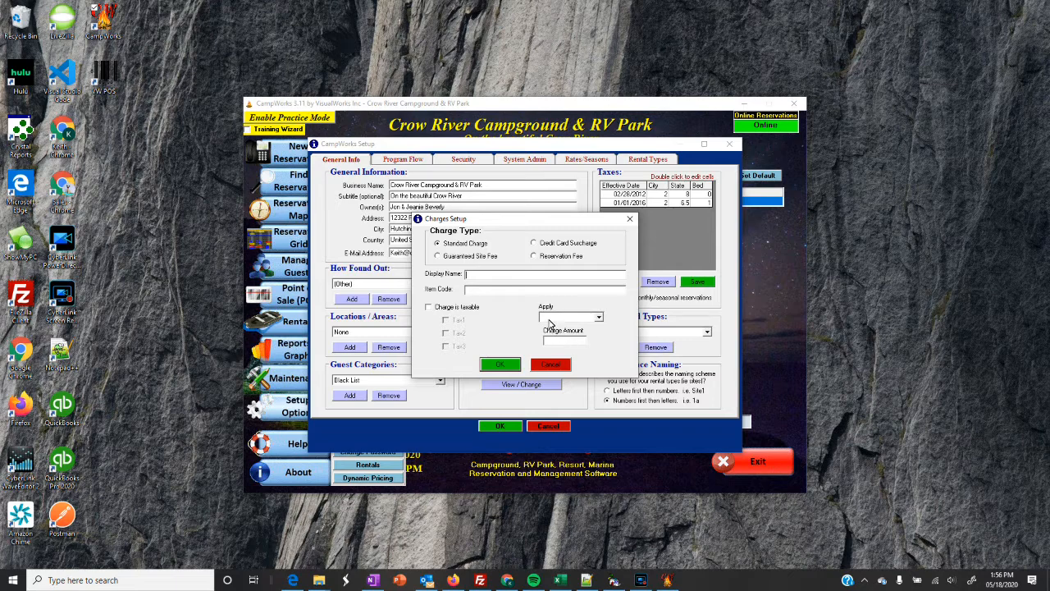
left_click(541, 245)
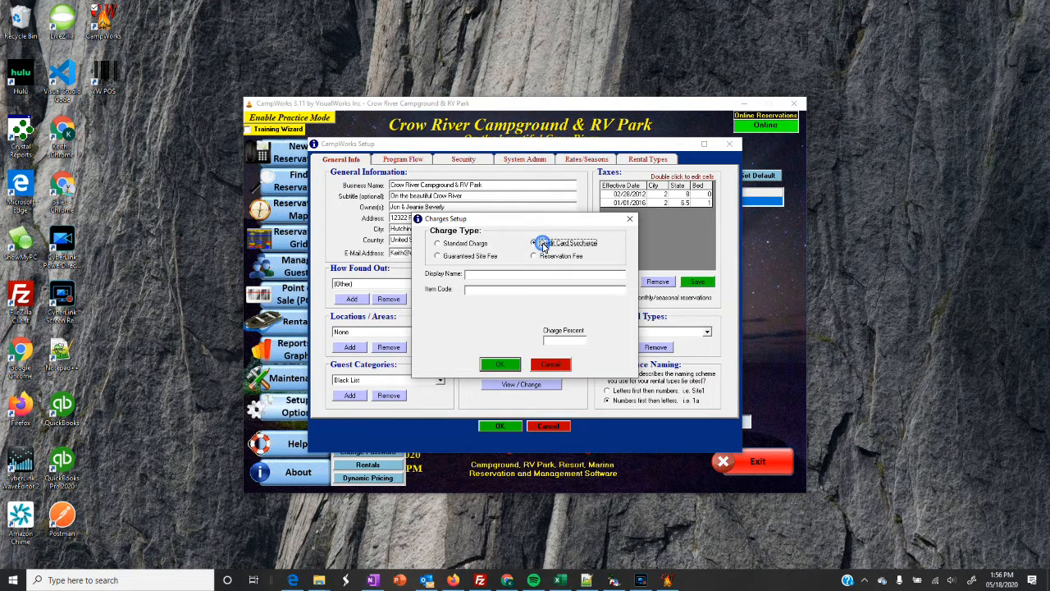
left_click(489, 278)
type("Convenience Fee")
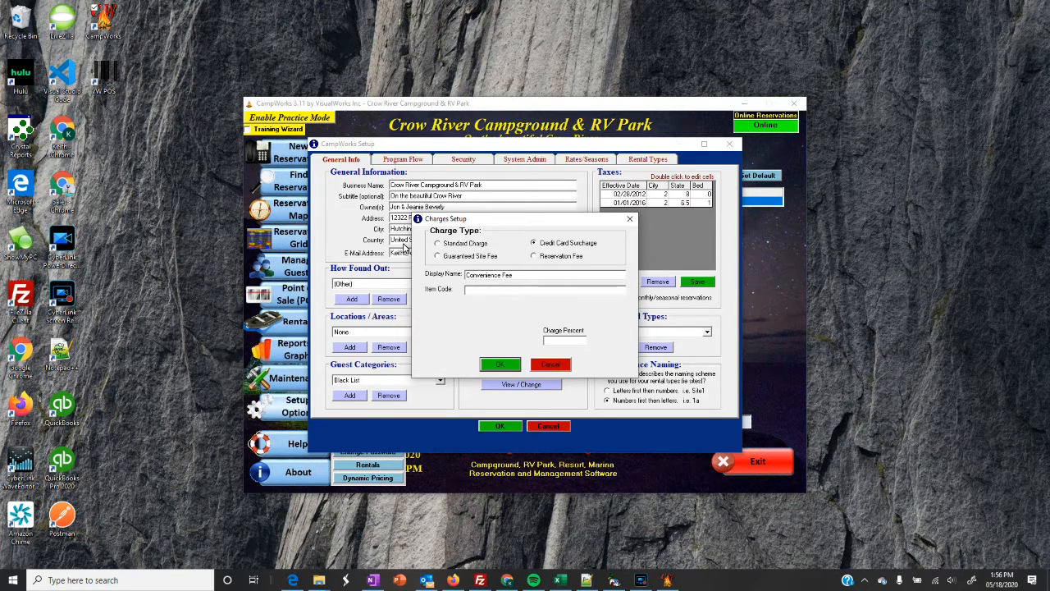
left_click(473, 289)
type("Convenience Fee")
left_click(555, 342)
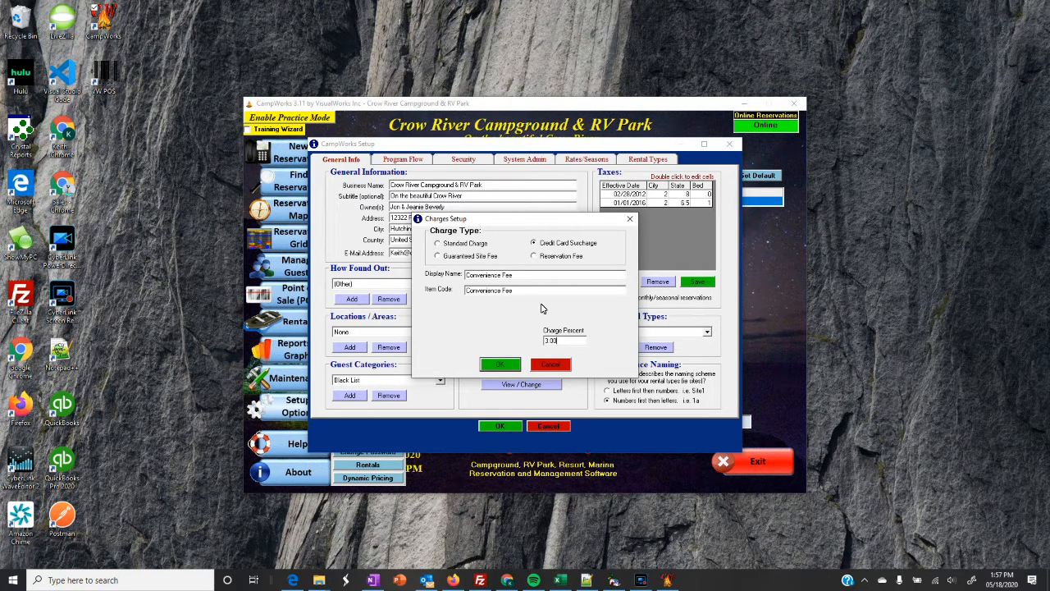
left_click(503, 366)
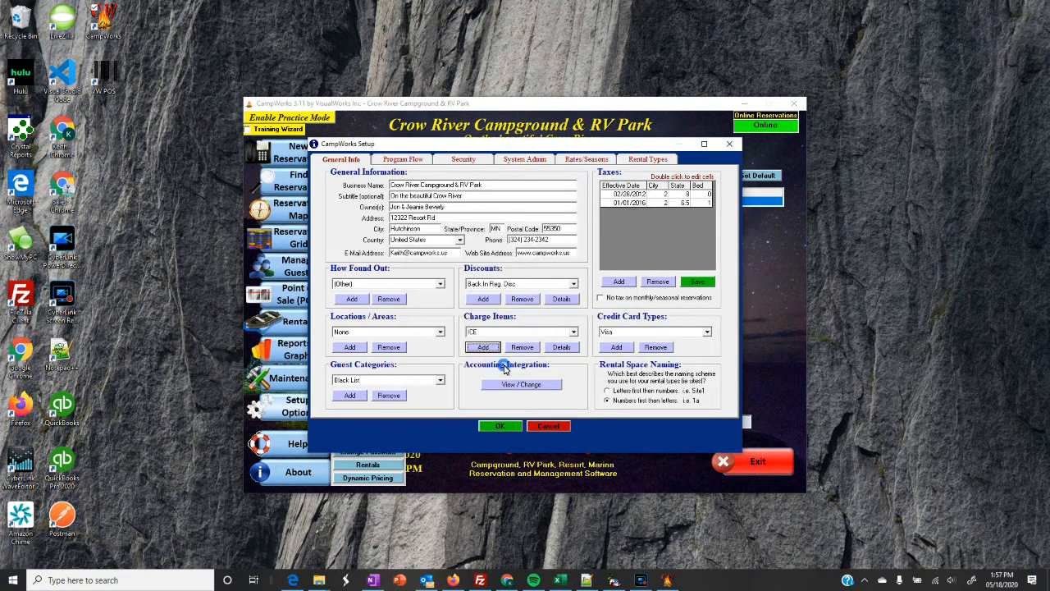
left_click(484, 348)
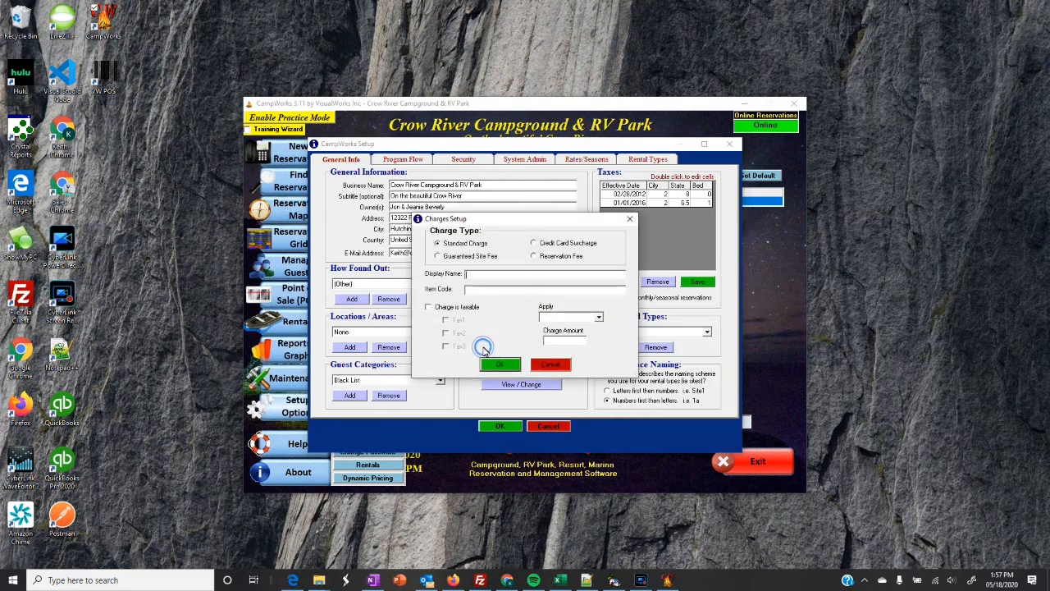
left_click(555, 361)
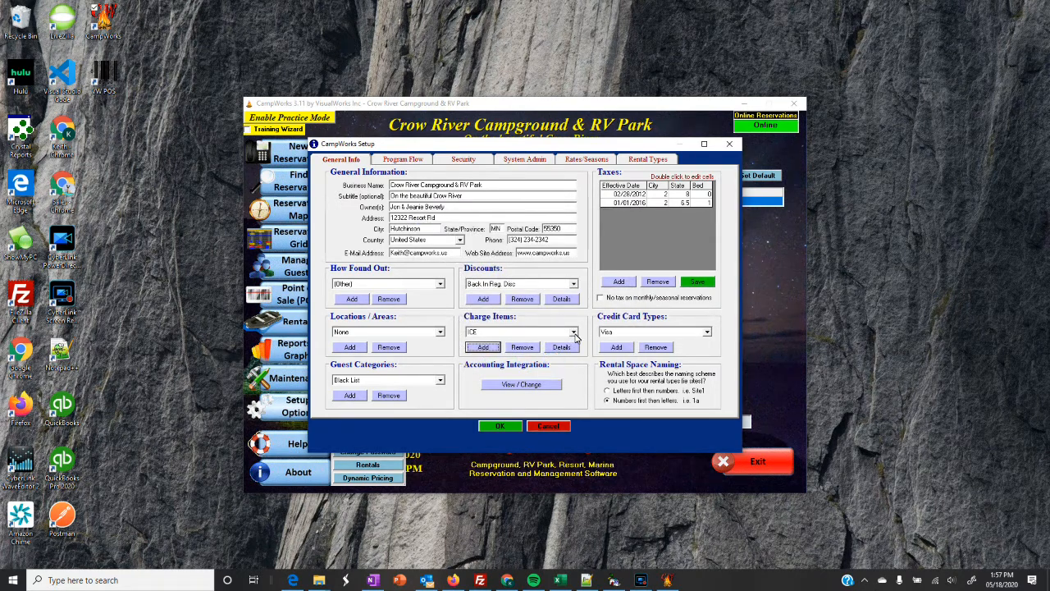
left_click(573, 331)
scroll(573, 369, "down", 3)
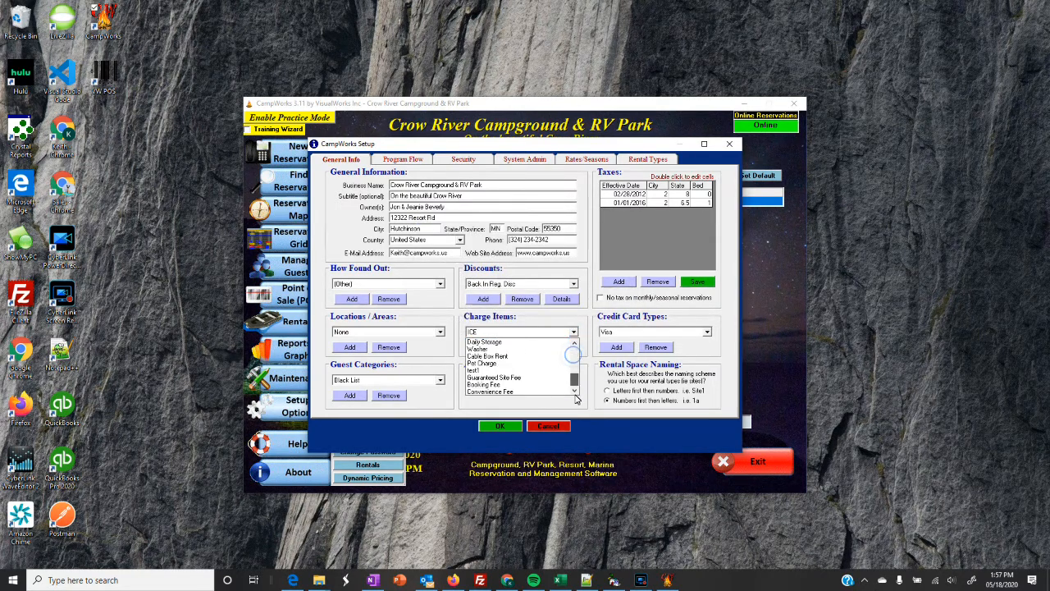
left_click(517, 377)
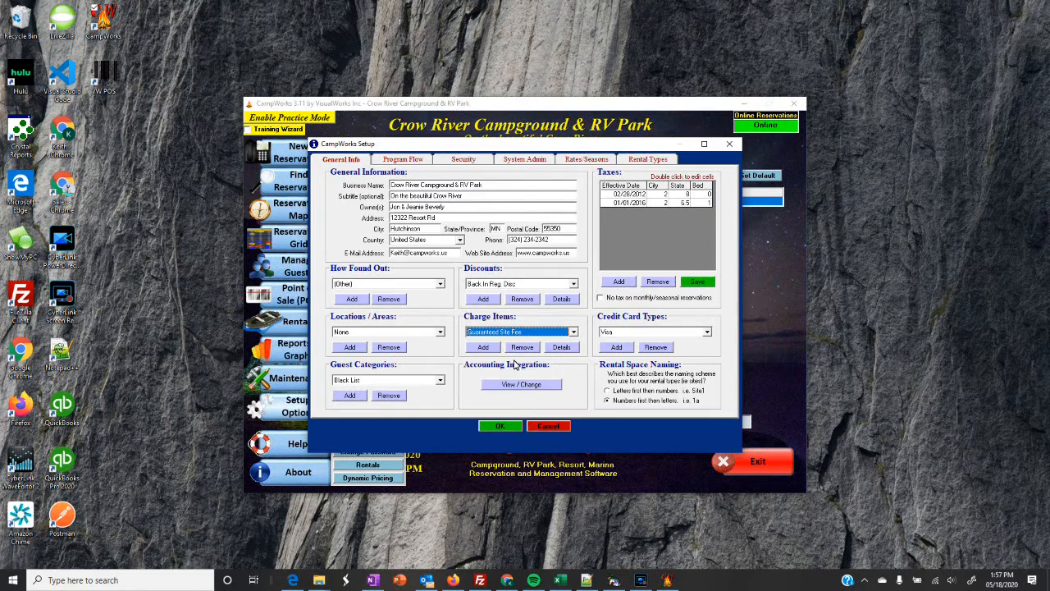
left_click(562, 347)
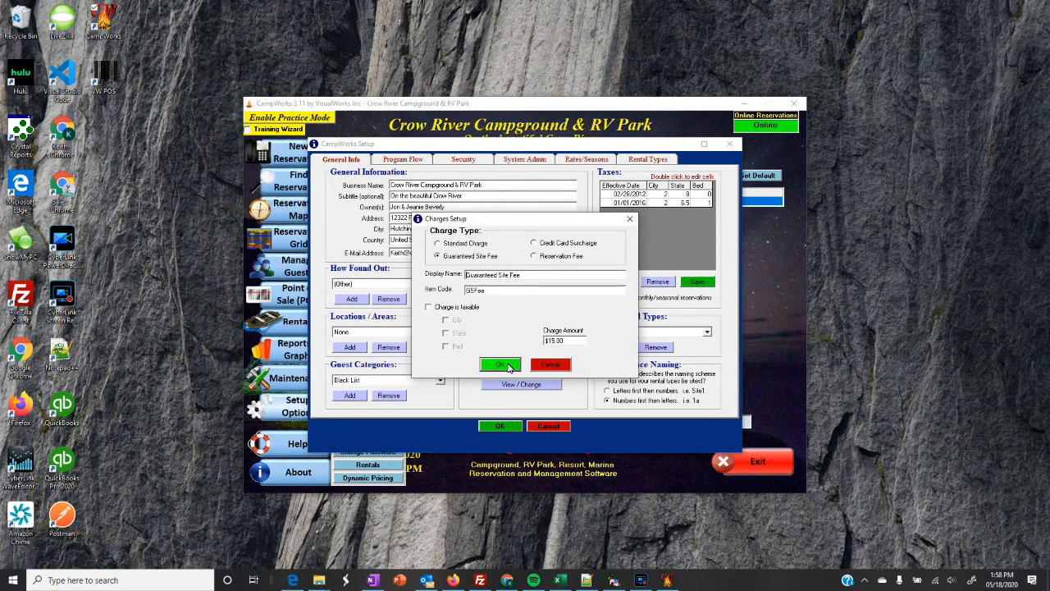
left_click(551, 365)
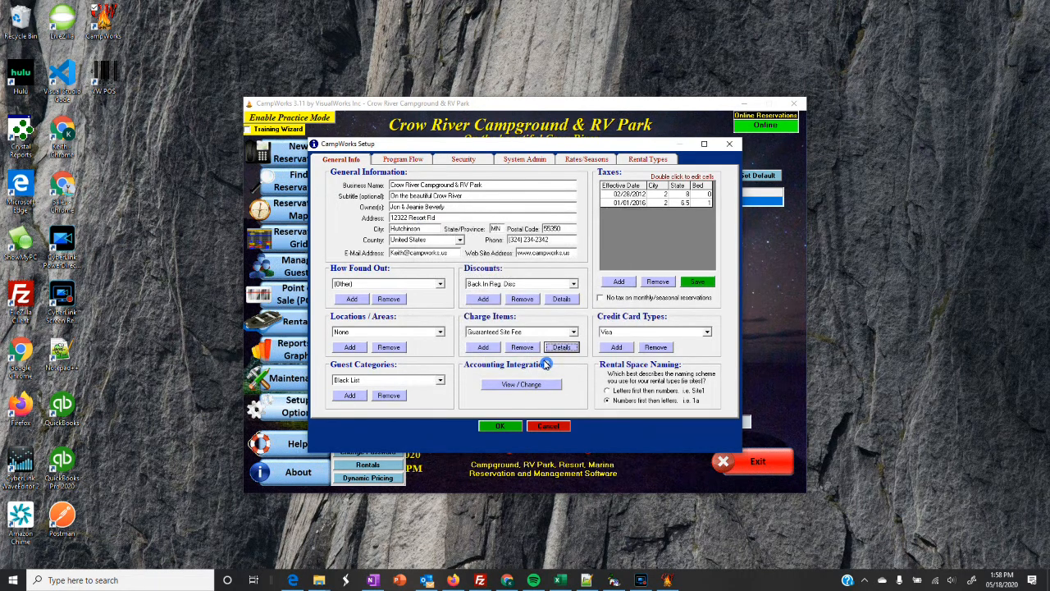
Switch the Setup window to the System Admin page.
left_click(523, 300)
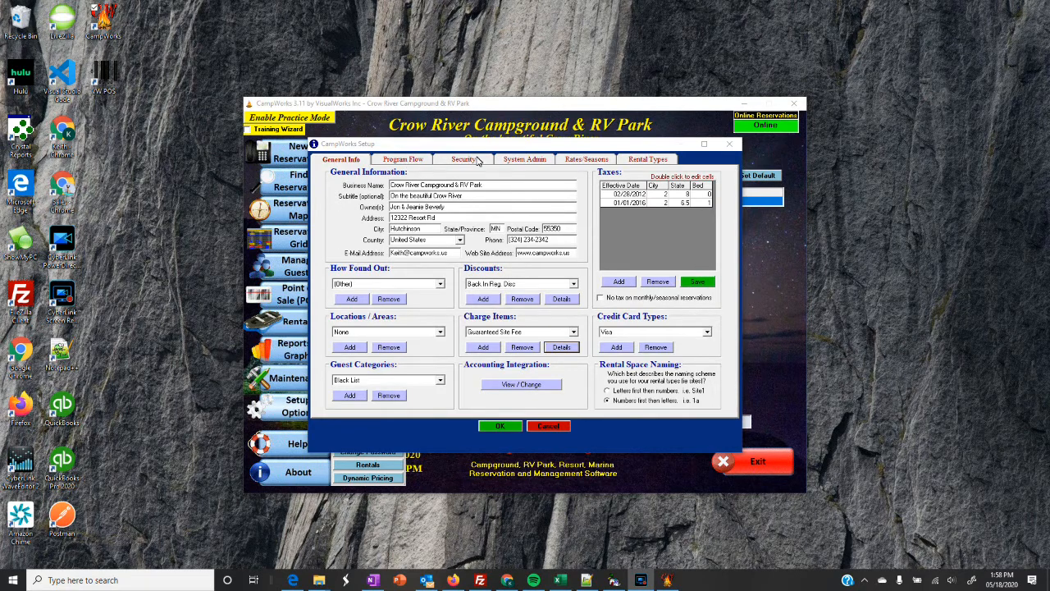
left_click(511, 161)
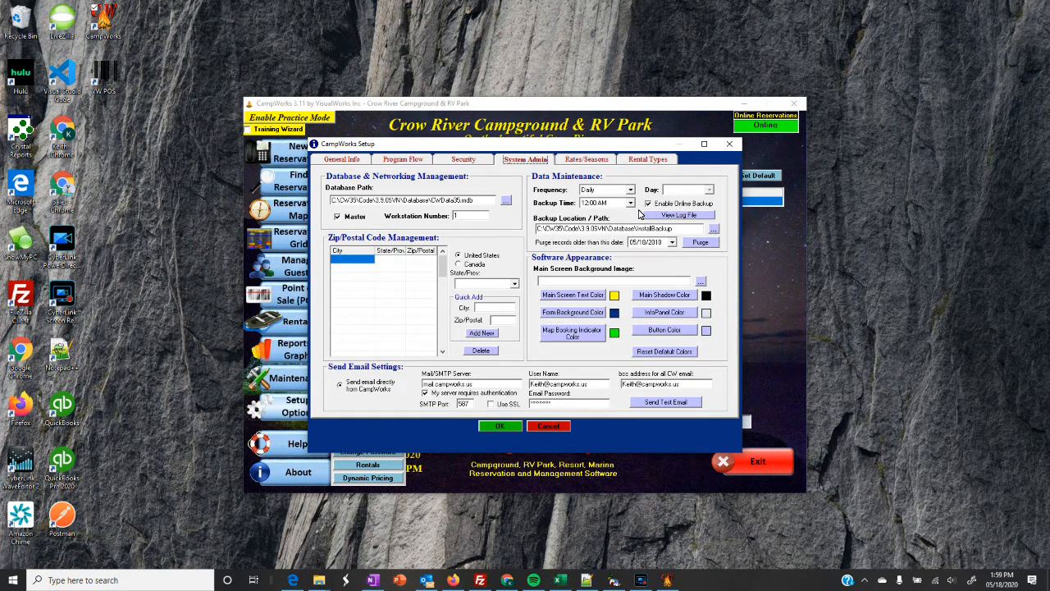
Toggle Enable Online Backup, then go to the Program Flow page.
left_click(648, 204)
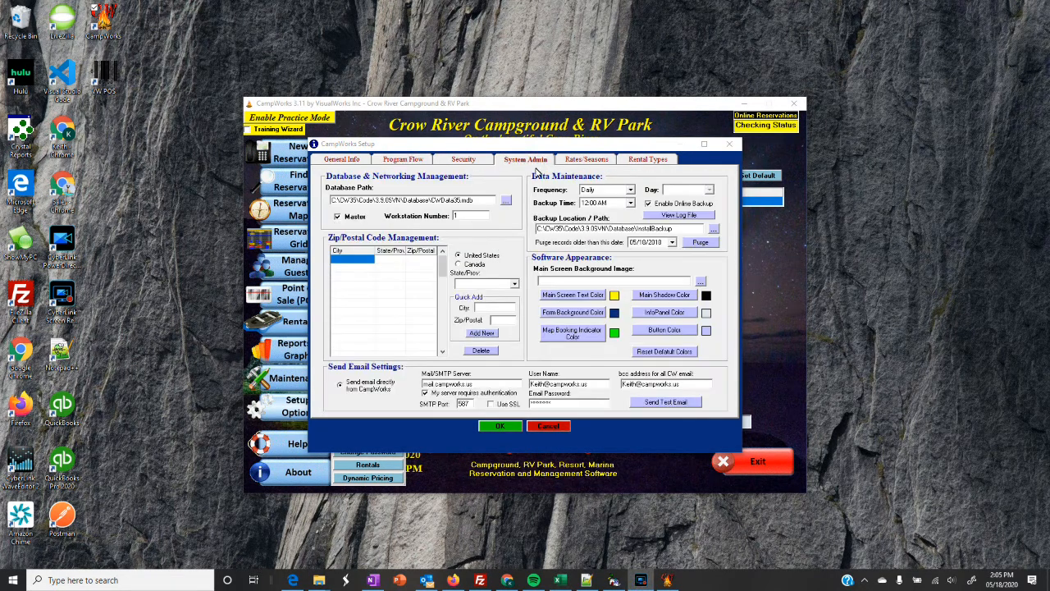
left_click(415, 161)
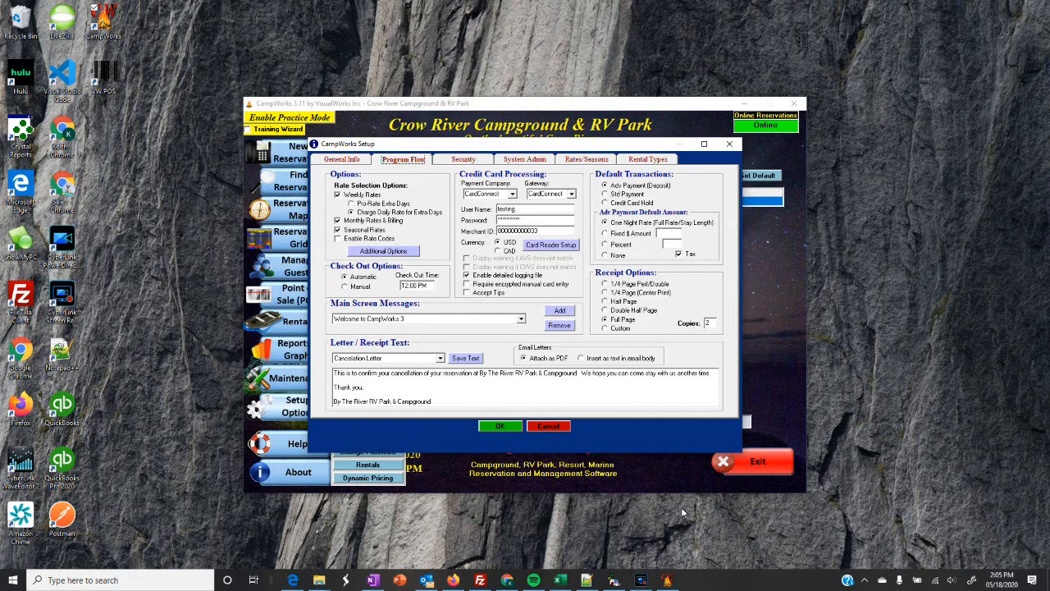
Turn on Apply Daily Amp Adders to Weekly Reservations in Additional Options.
left_click(641, 580)
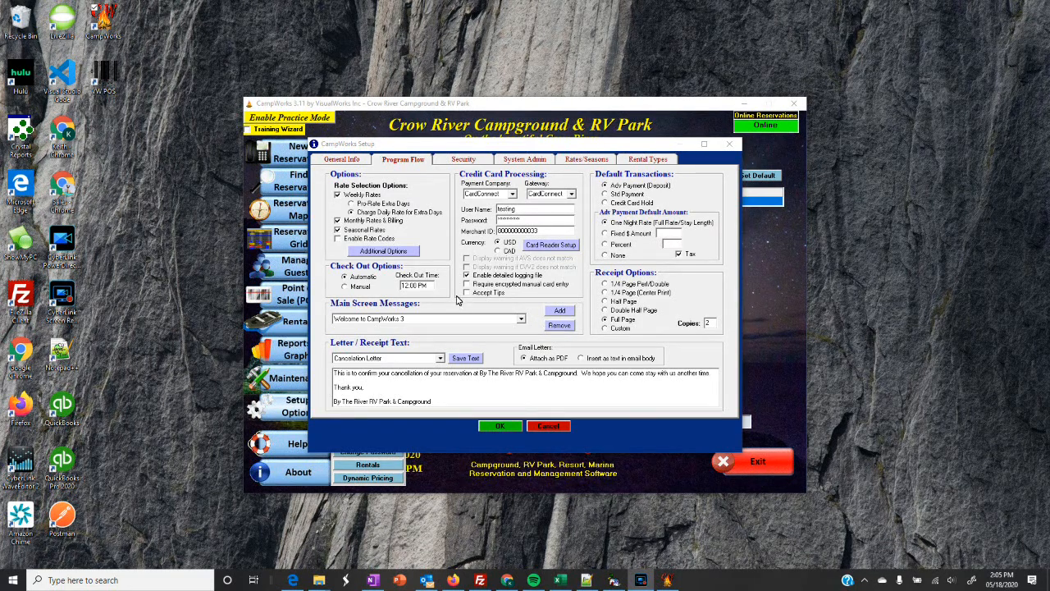
left_click(389, 252)
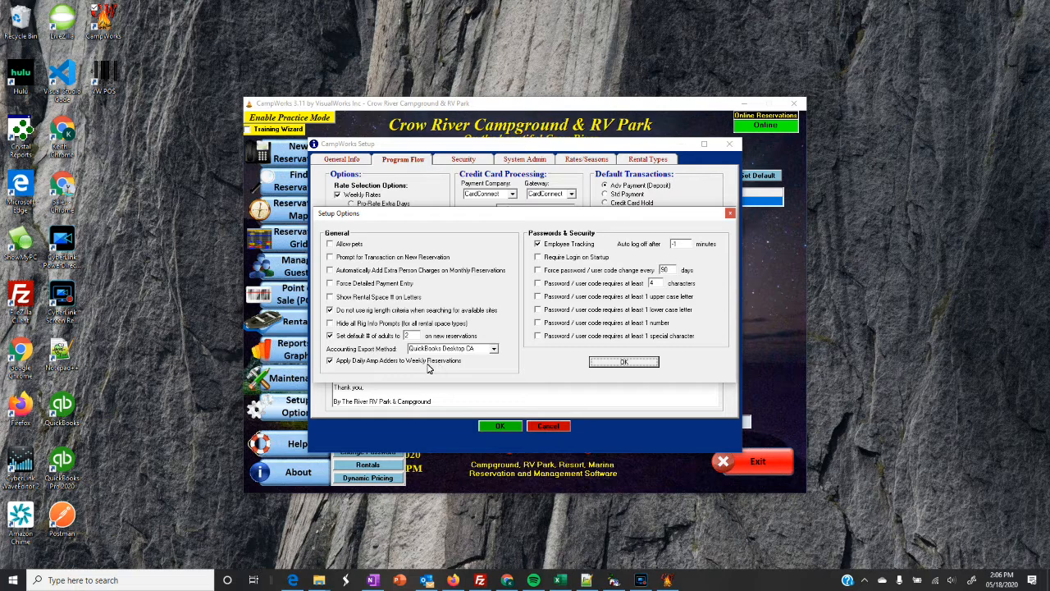
left_click(331, 362)
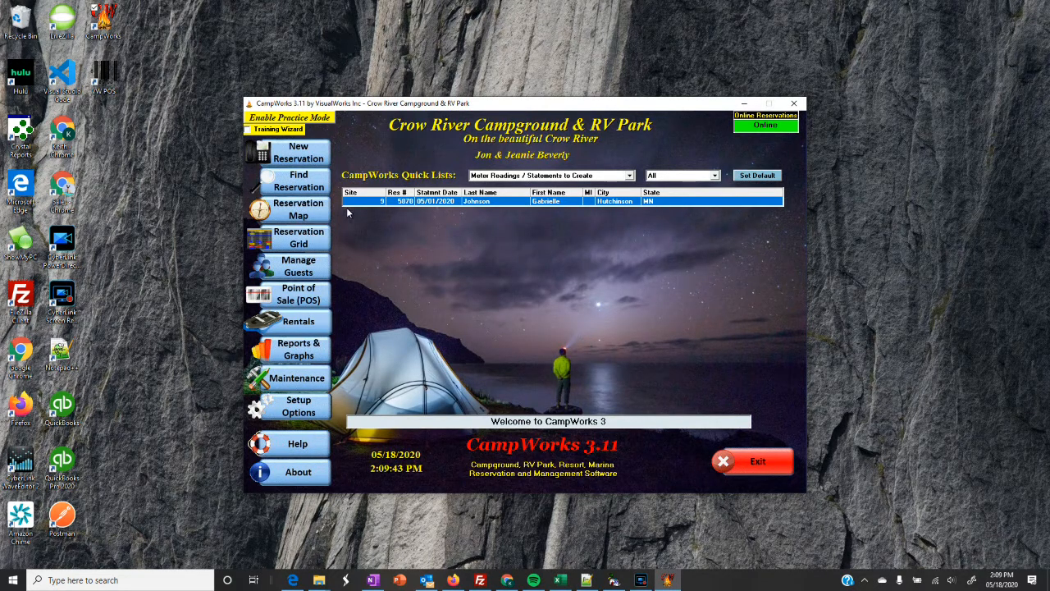
Search for the returning guest by last and first name and start their reservation.
left_click(305, 153)
left_click(370, 157)
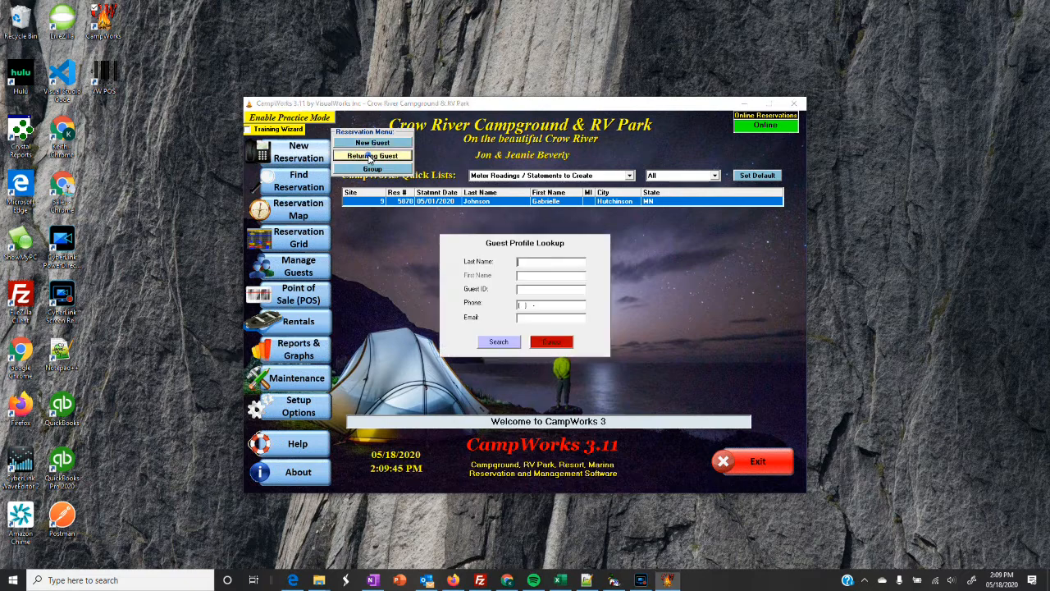
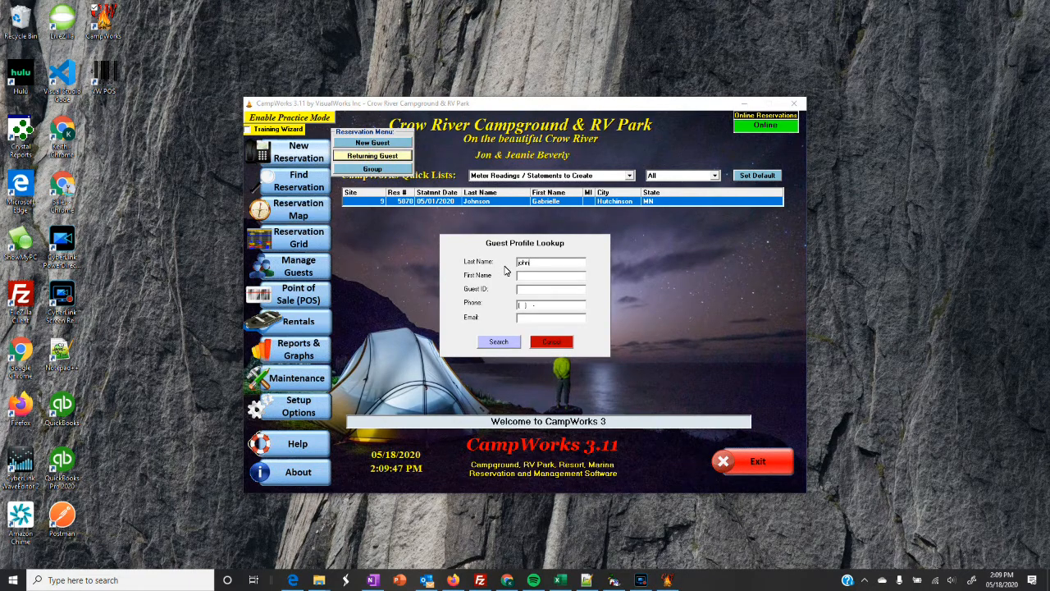
key("Tab")
key("Return")
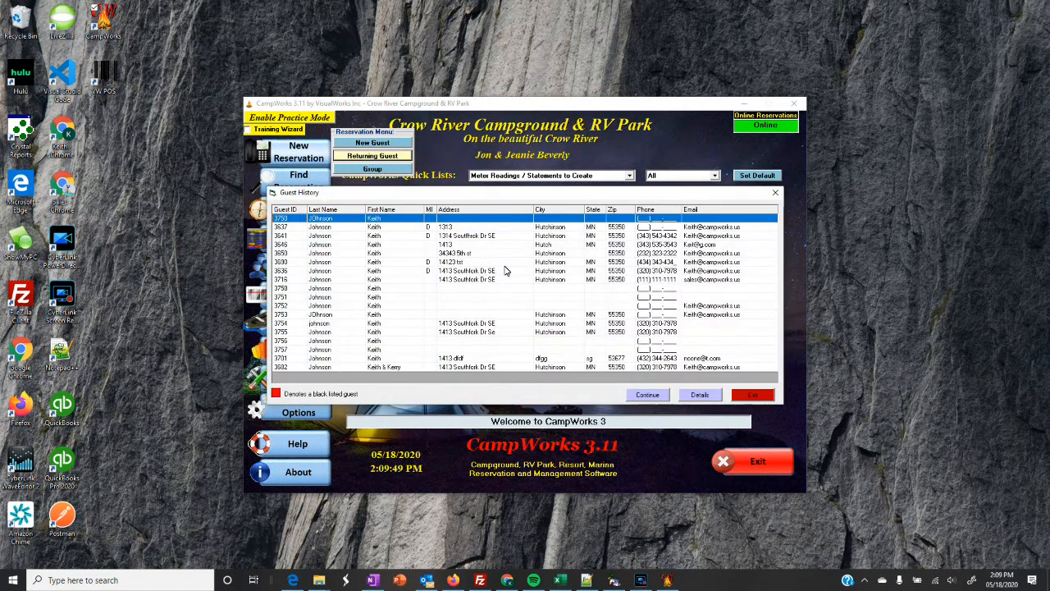
left_click(446, 237)
left_click(648, 395)
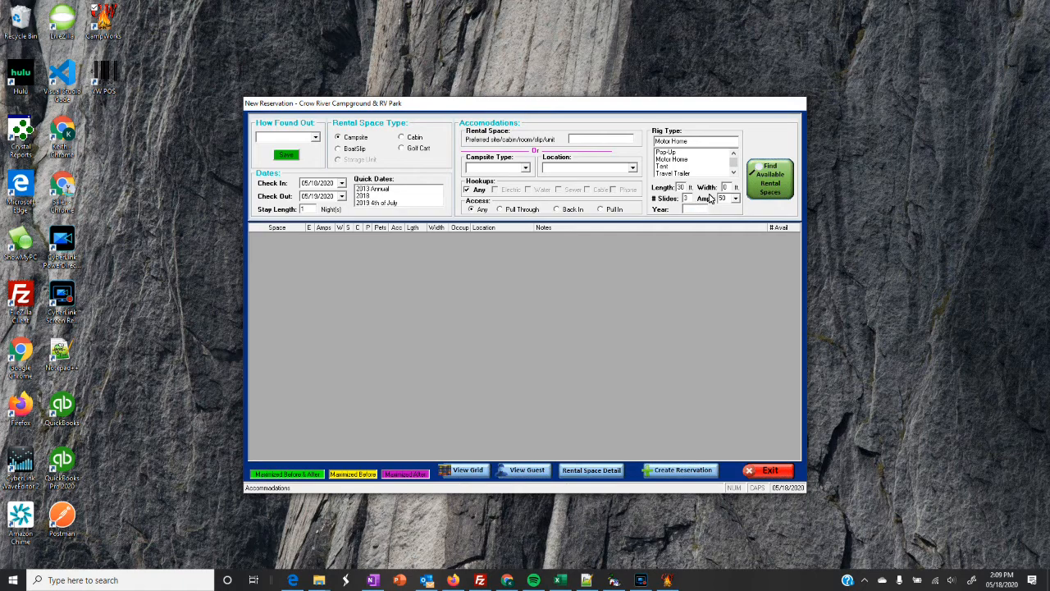
Find available rental spaces and create the reservation on space 5.
left_click(770, 184)
left_click(430, 254)
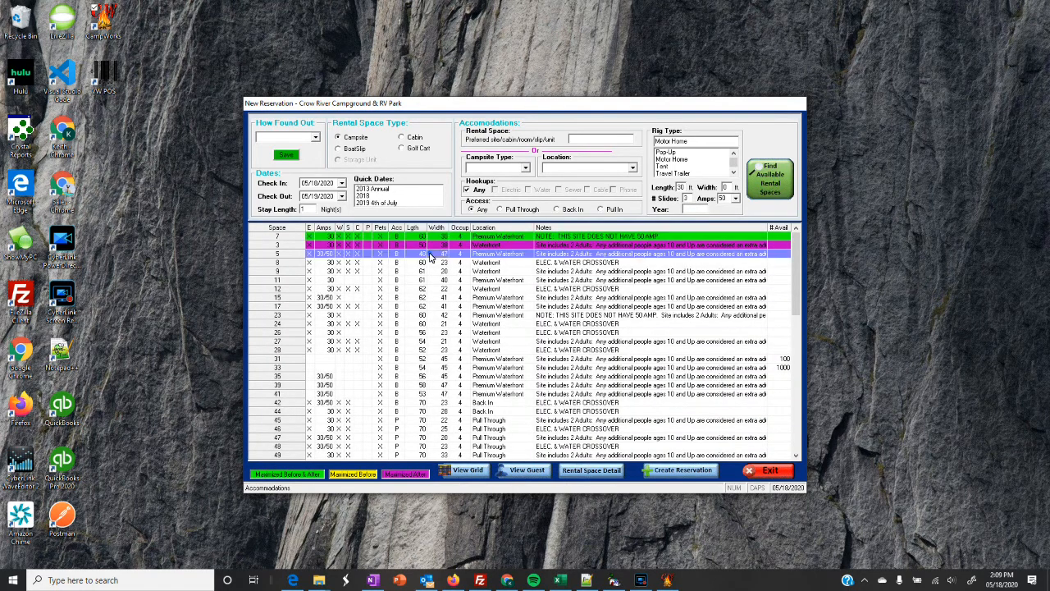
left_click(670, 471)
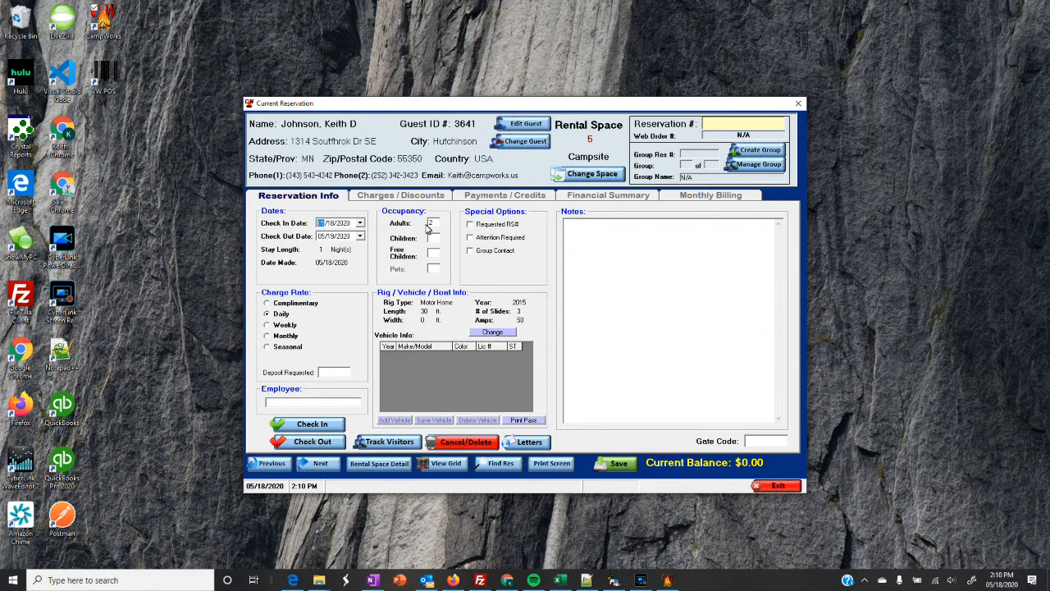
Save the reservation with the user login and tick Requested RS# in Reservation Info.
left_click(618, 465)
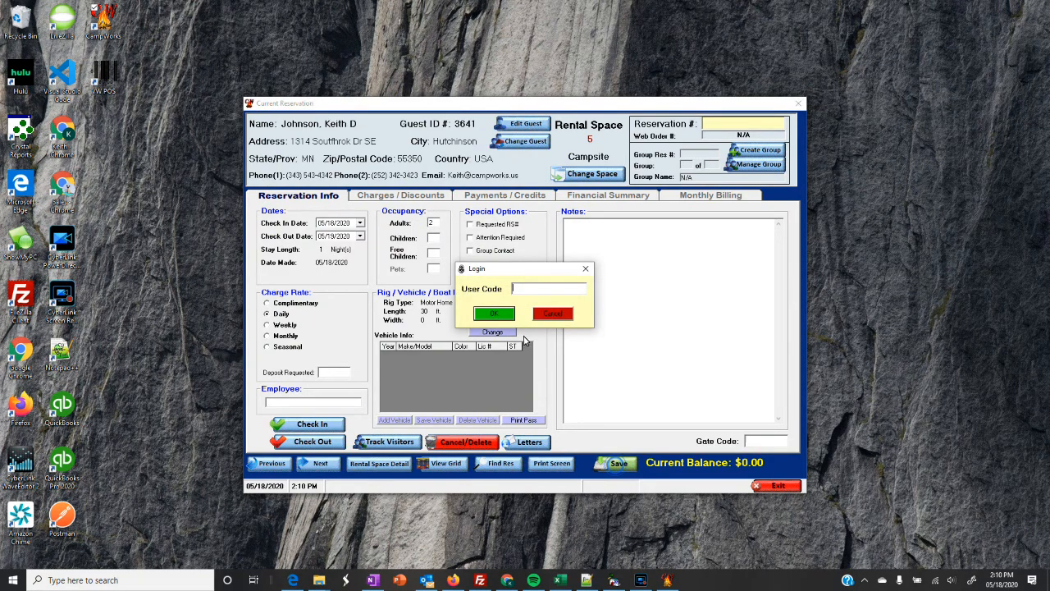
left_click(494, 314)
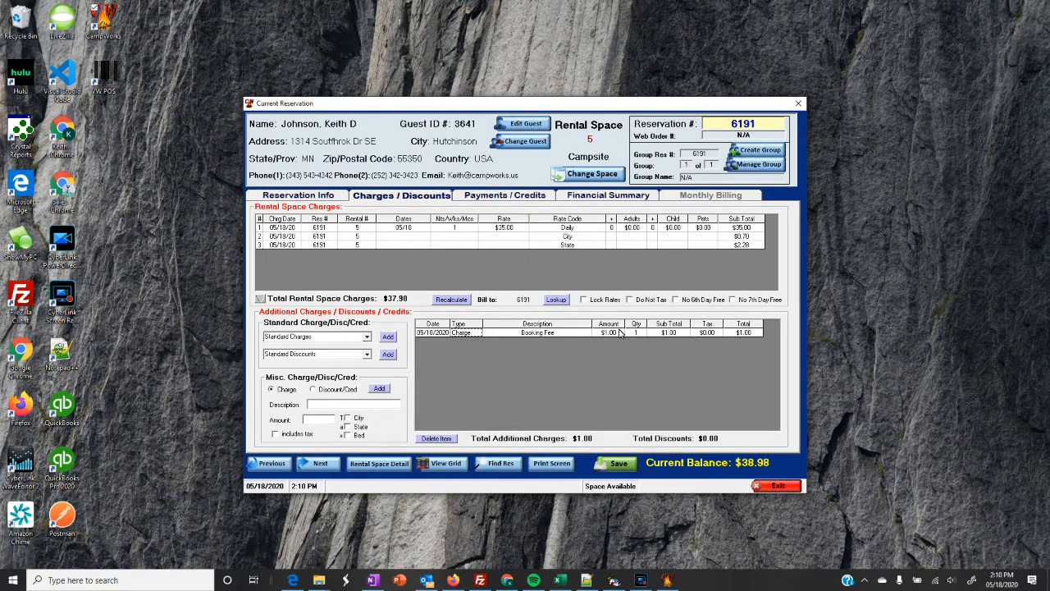
left_click(322, 199)
left_click(471, 225)
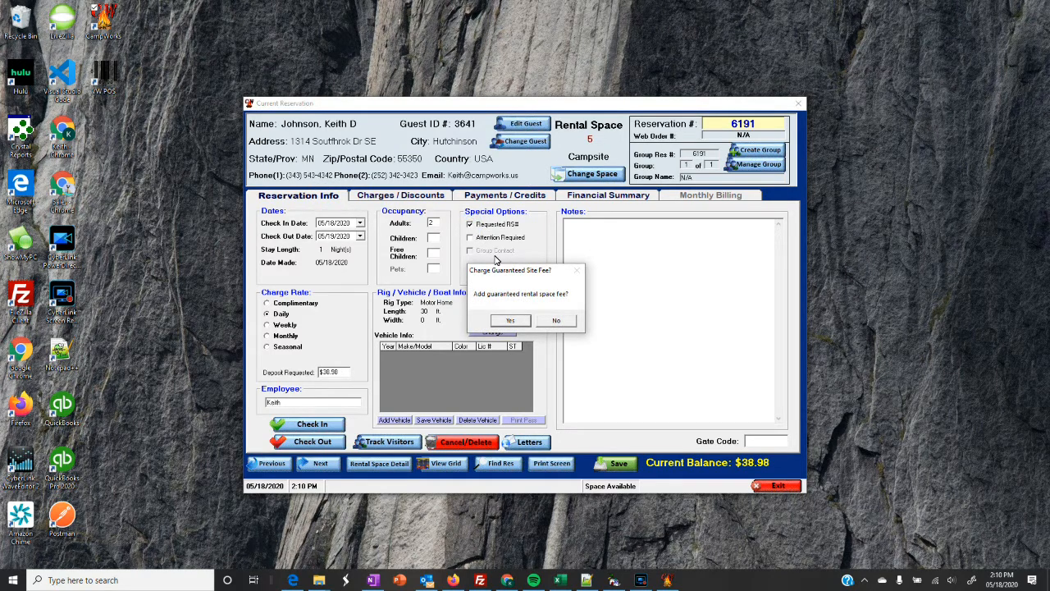
Charge the $15.00 Guaranteed Site Fee to reservation 6191 and review the $53.98 charges.
left_click(514, 323)
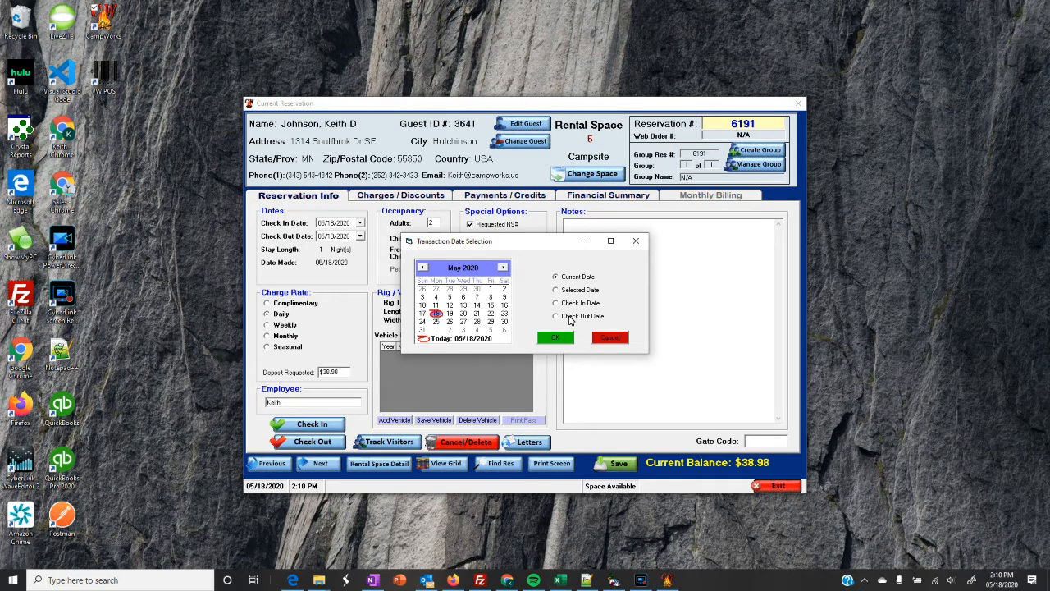
left_click(555, 338)
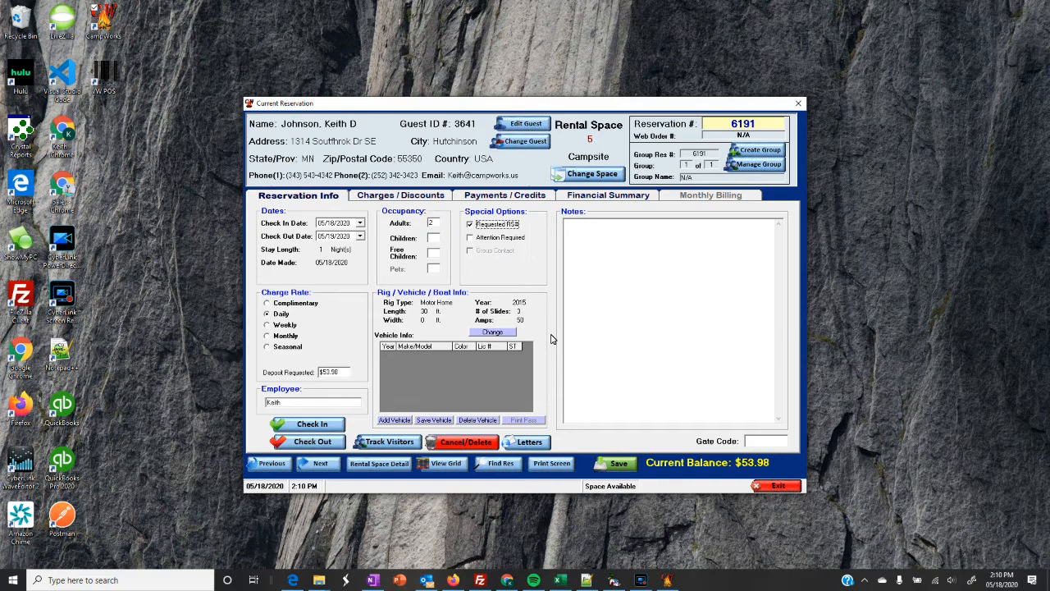
left_click(384, 195)
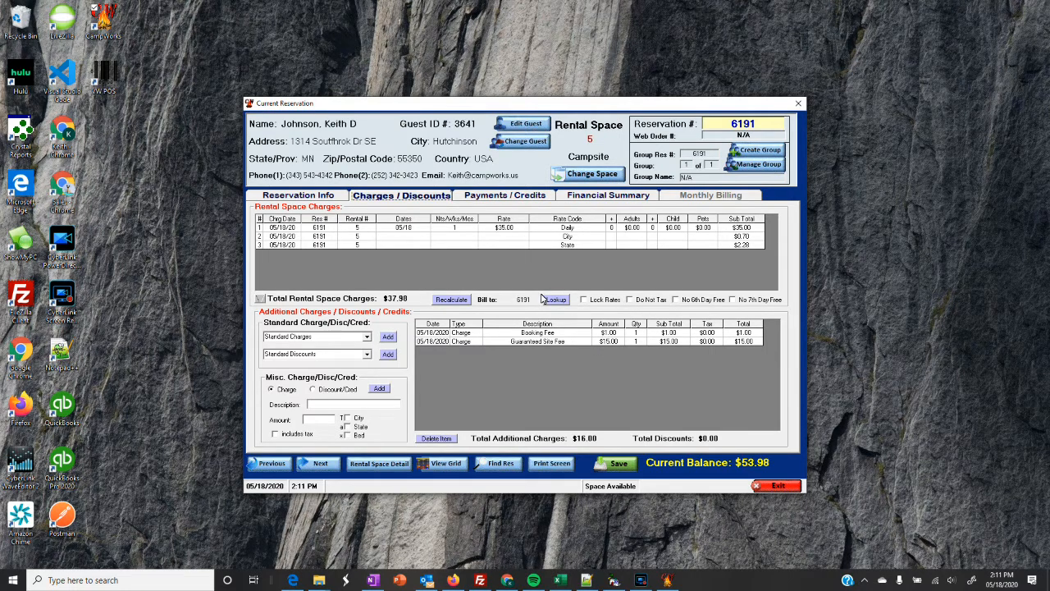
Start a new manually entered card payment and acknowledge the $1.76 surcharge notice.
left_click(493, 197)
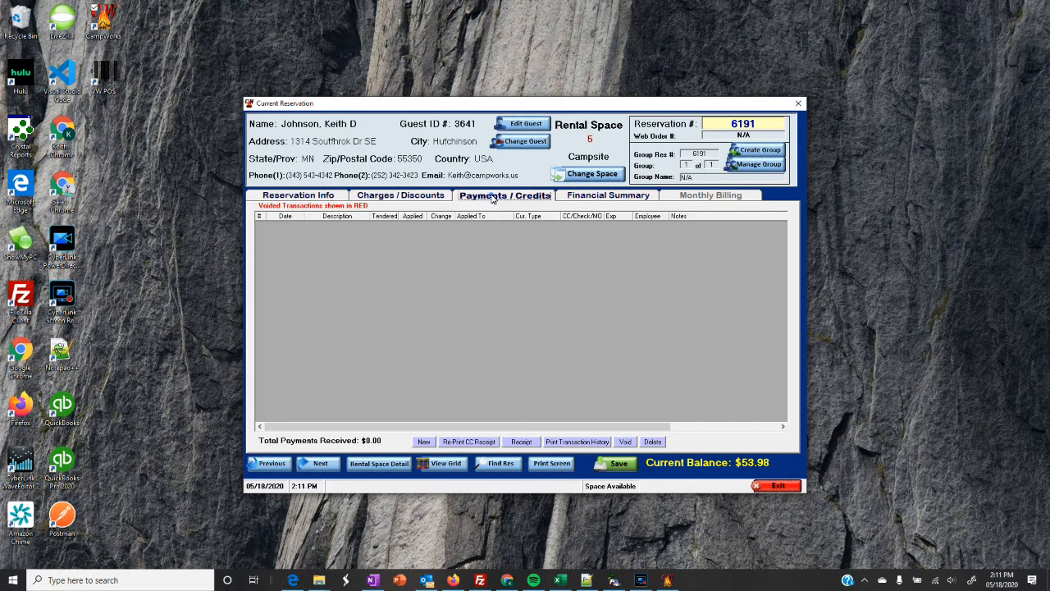
left_click(423, 443)
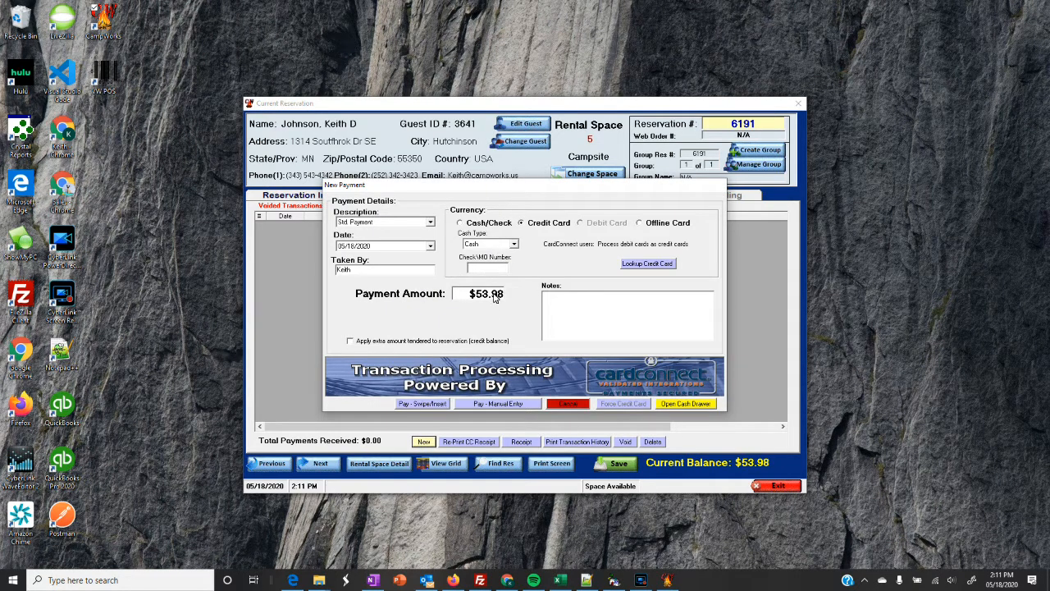
left_click(492, 404)
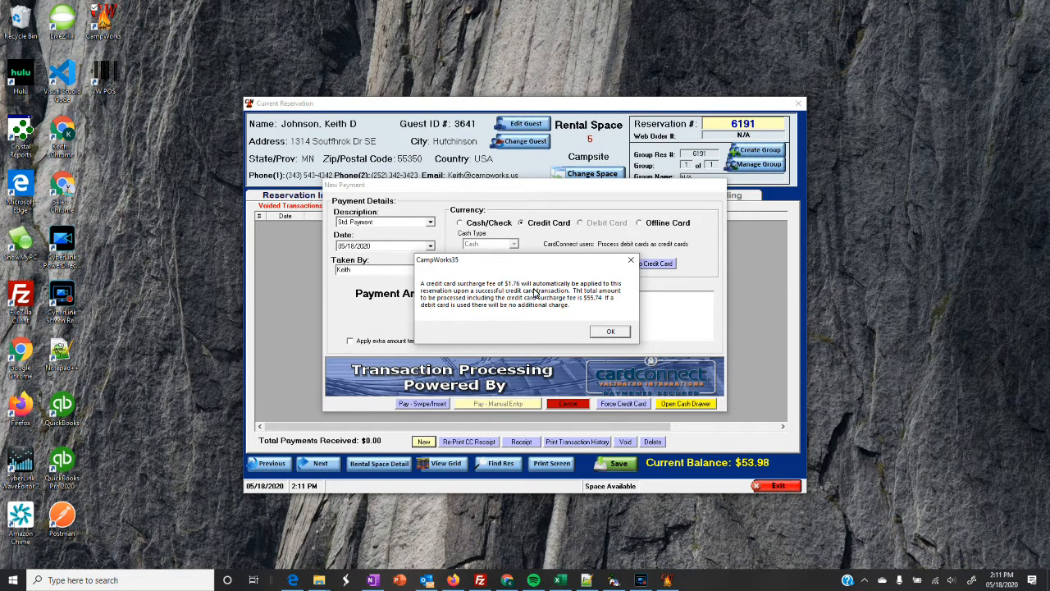
left_click(610, 332)
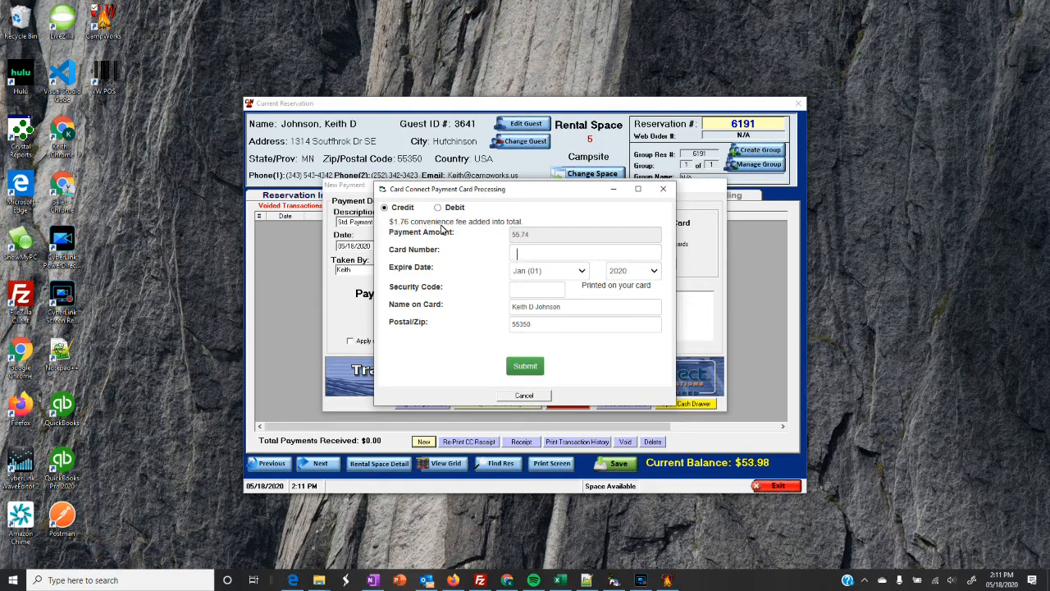
Enter the credit card number, December expiry and security code, then submit $55.74 without a receipt.
left_click(439, 209)
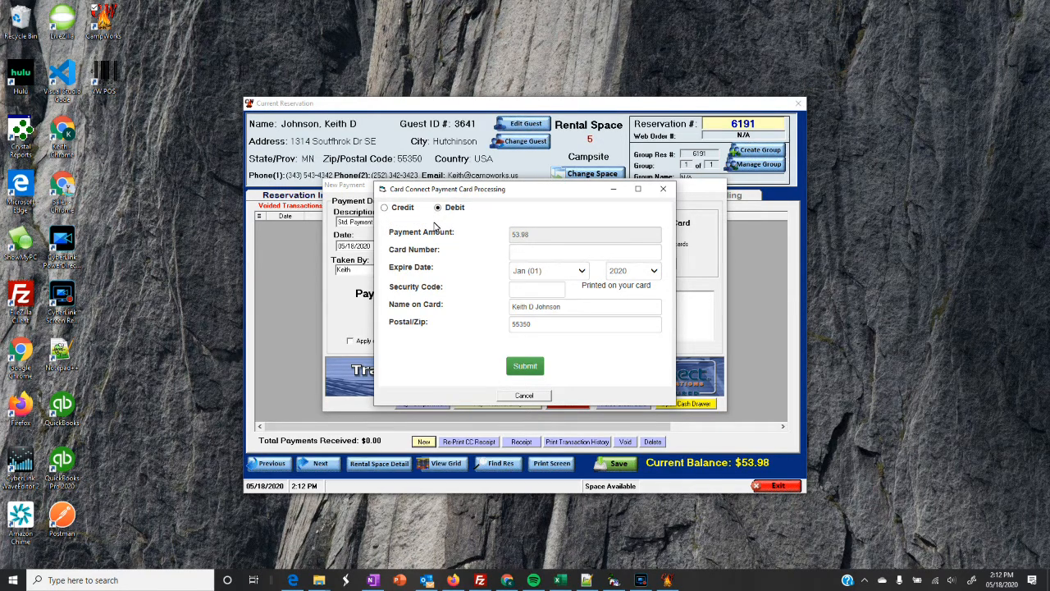
left_click(386, 209)
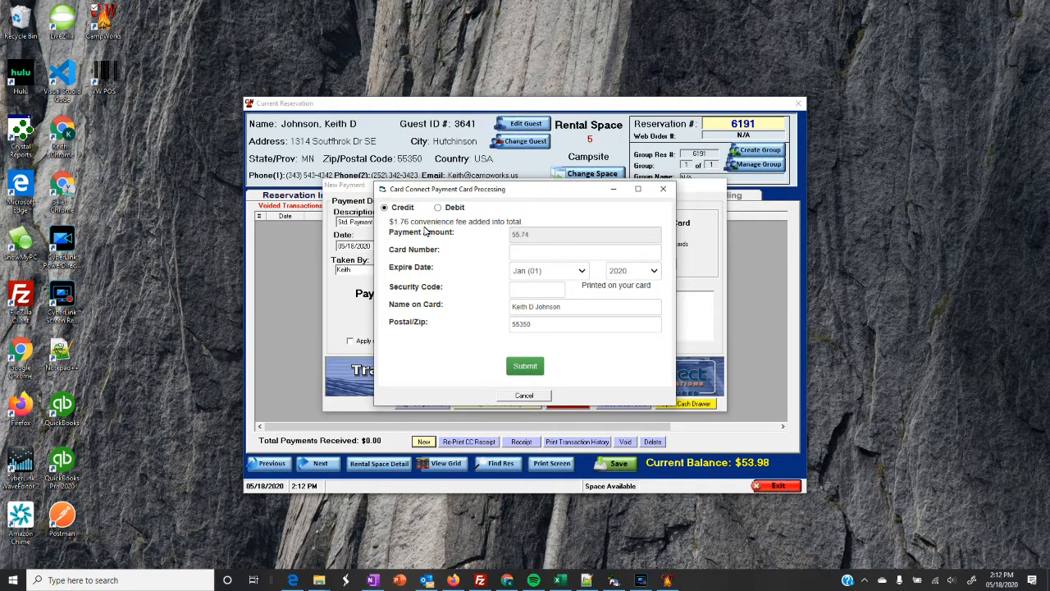
left_click(525, 256)
type("4111 1111 1111 1111")
left_click(584, 273)
left_click(529, 371)
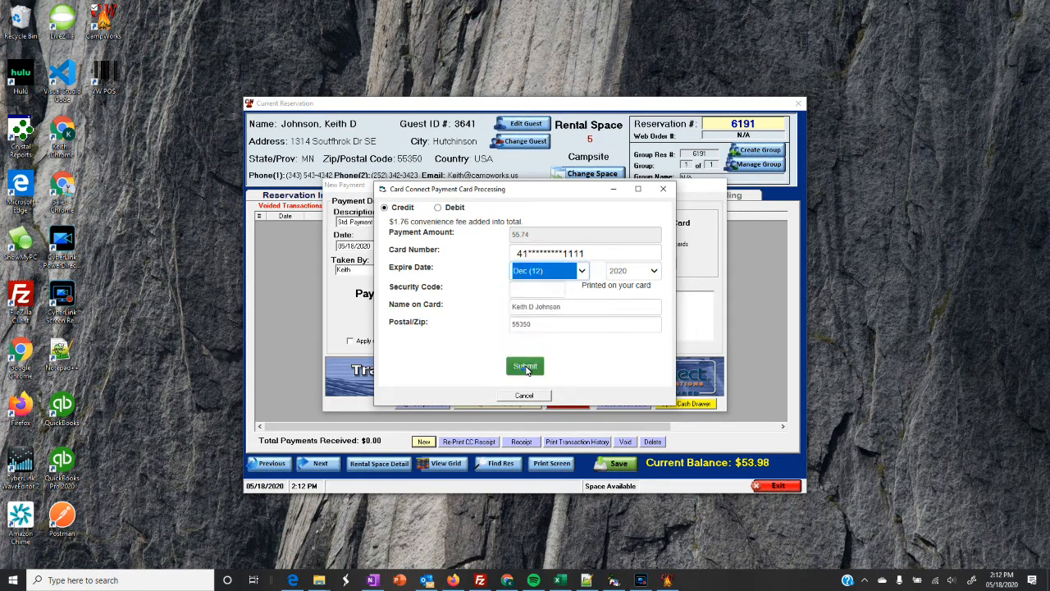
left_click(552, 291)
type("123")
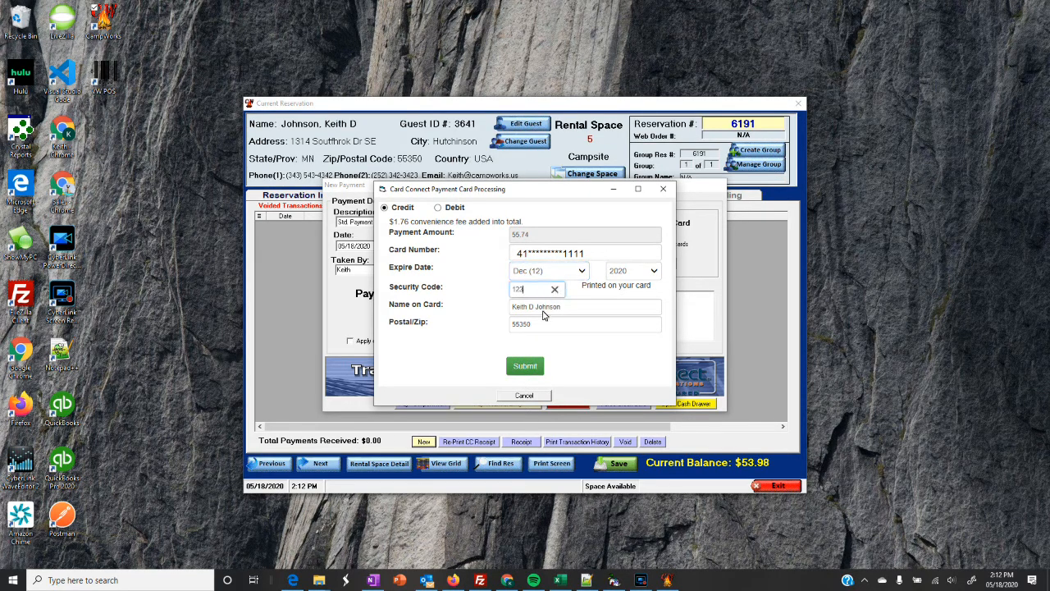
left_click(525, 366)
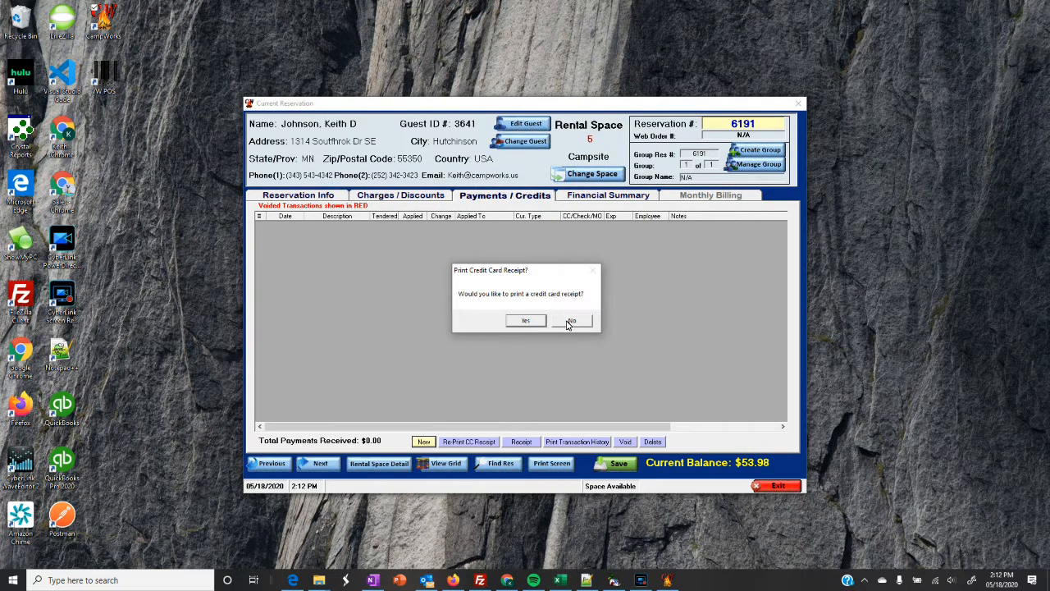
left_click(572, 321)
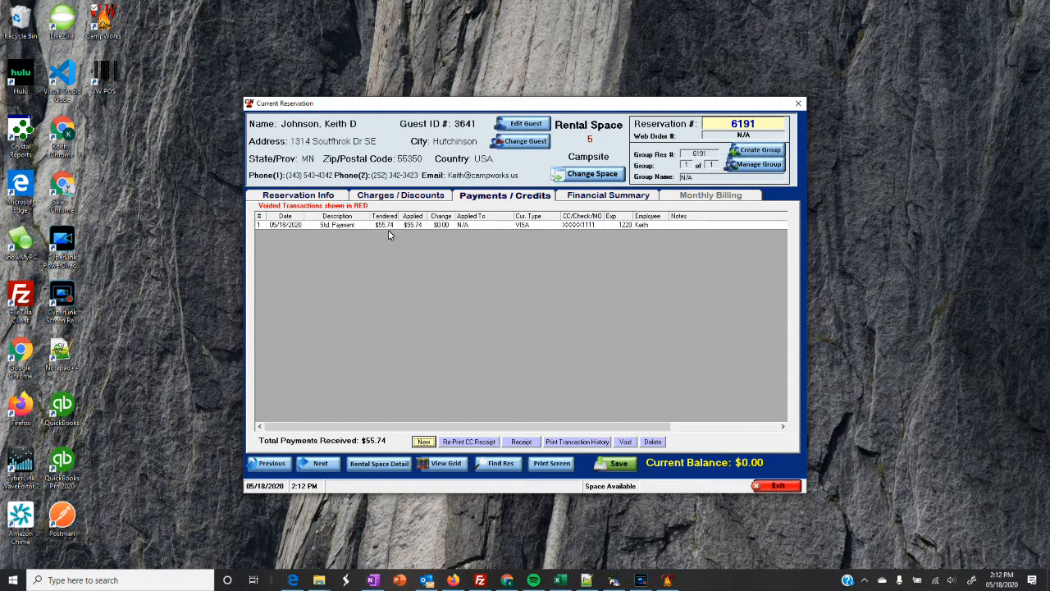
left_click(394, 197)
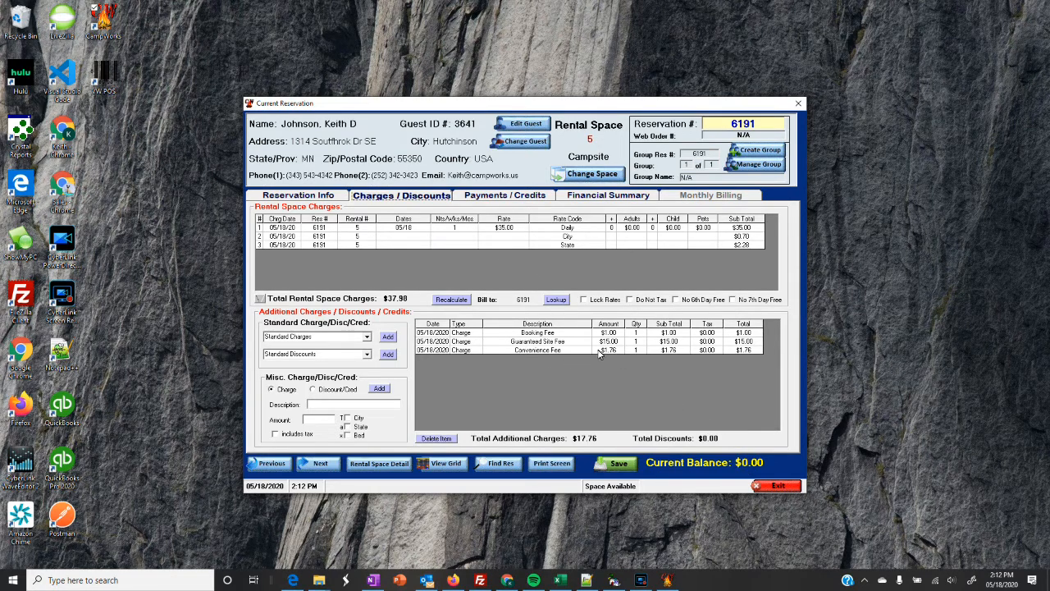
left_click(499, 199)
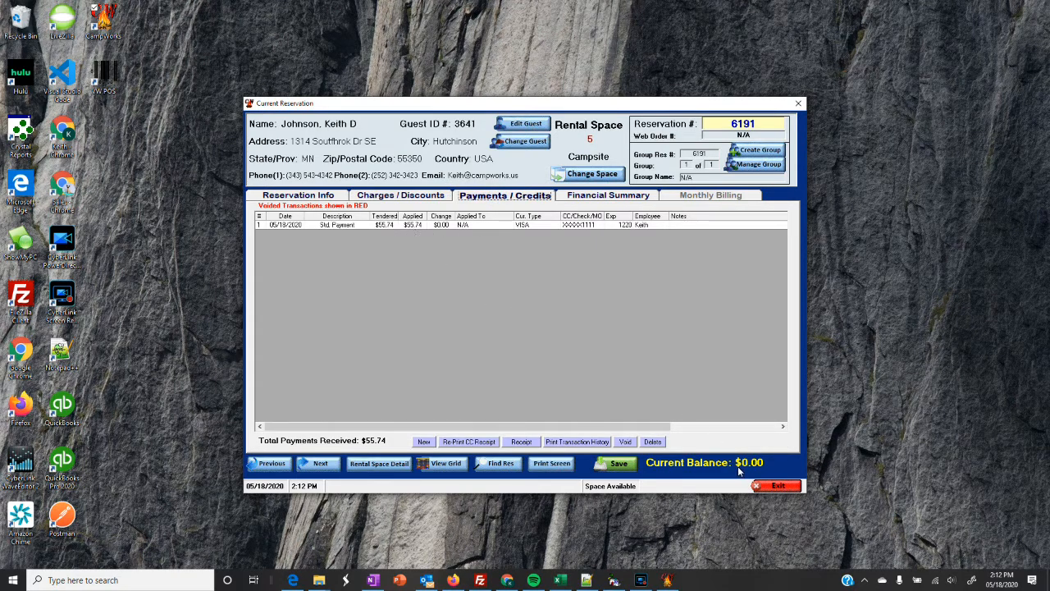
left_click(389, 200)
left_click(332, 197)
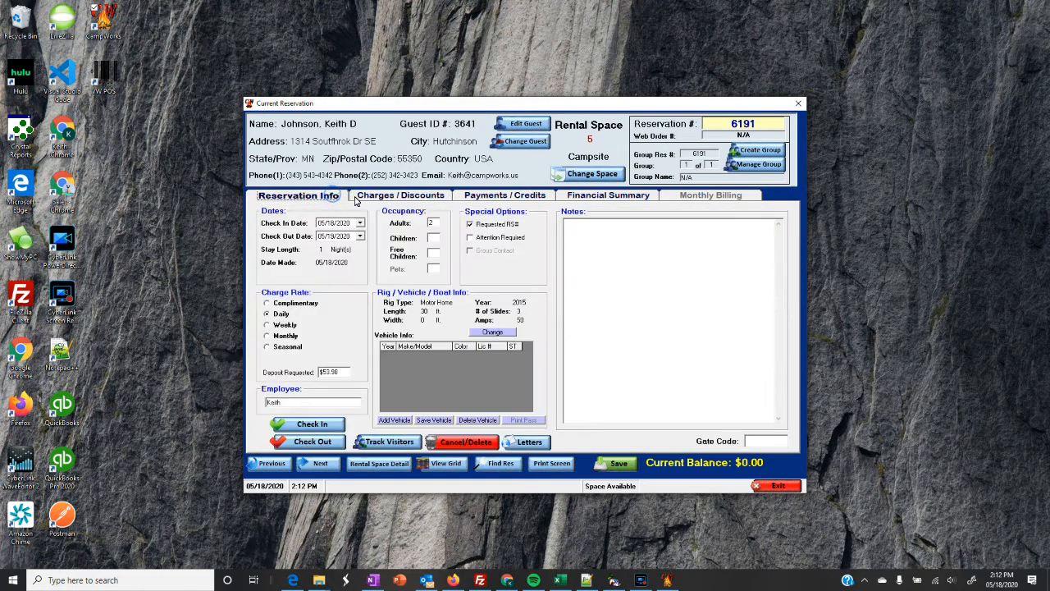
left_click(529, 442)
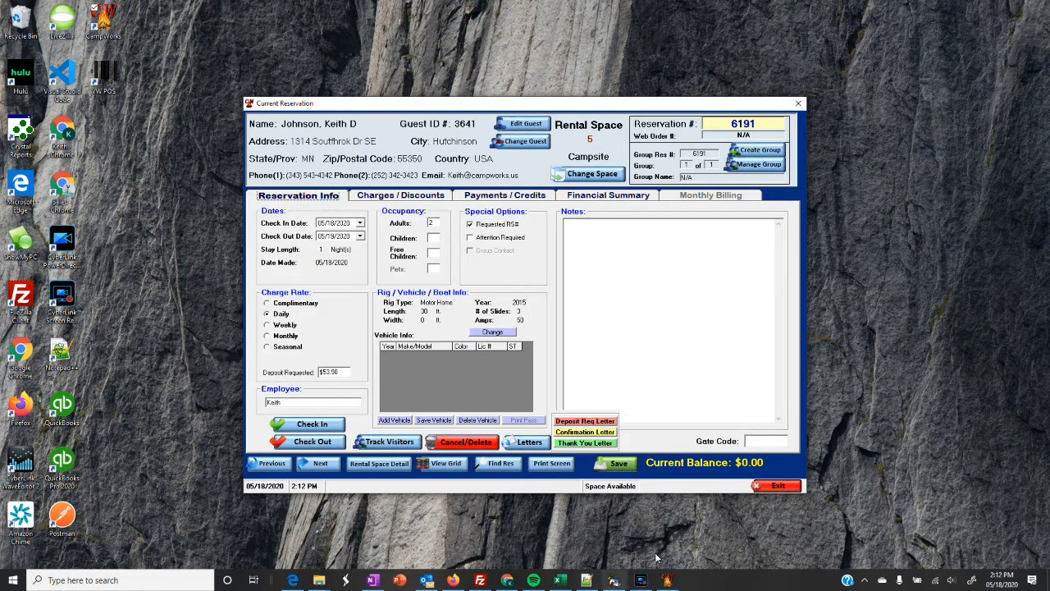
left_click(782, 447)
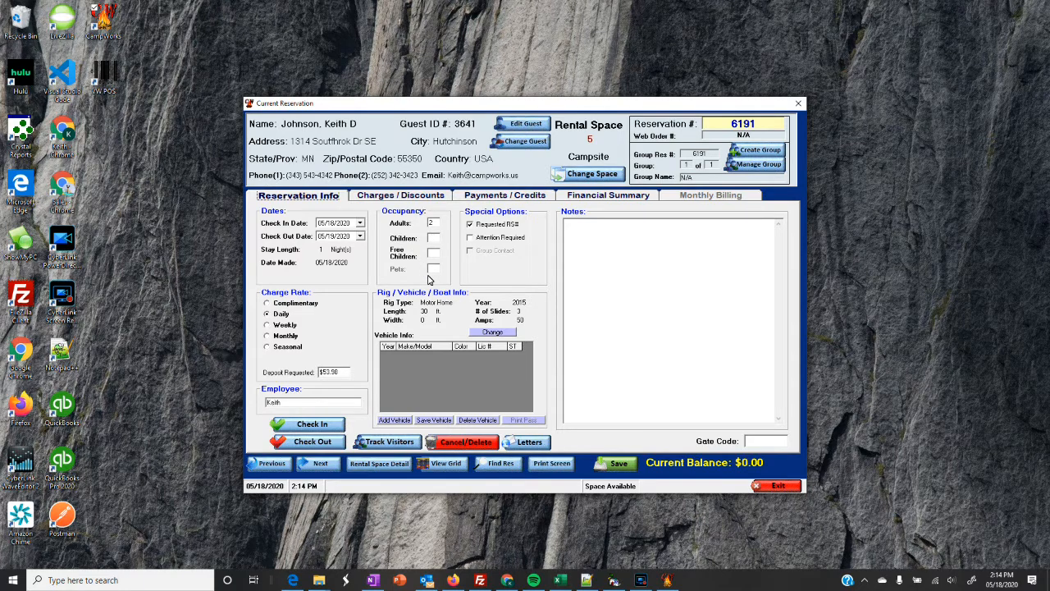
Save reservation 6191 and review its charges and discounts.
left_click(618, 463)
left_click(400, 197)
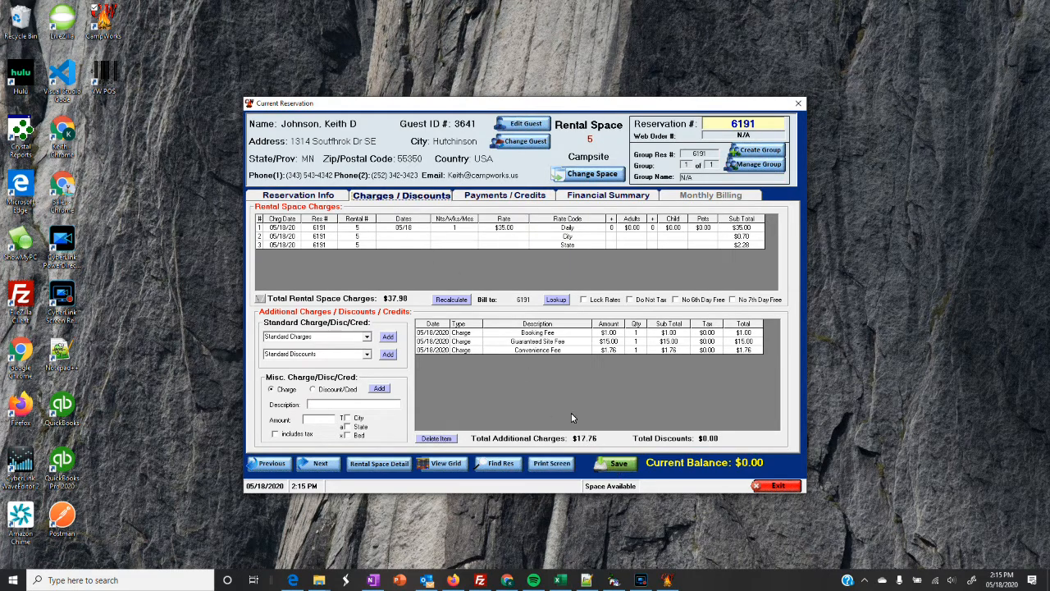
left_click(318, 198)
Change occupancy to 3 adults and save with recalculated rates, bringing the balance to $2.17.
left_click(436, 223)
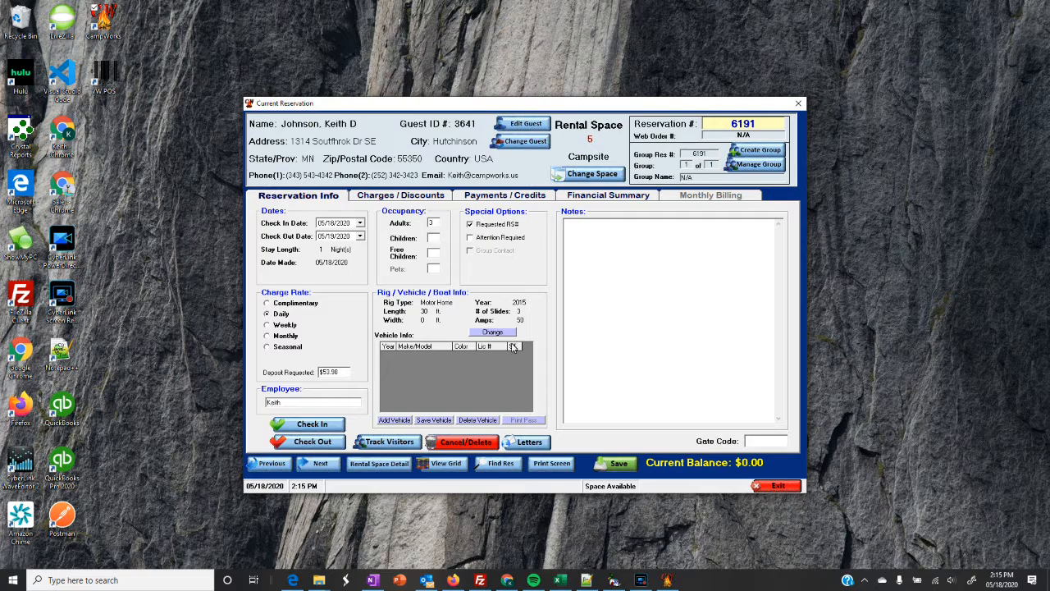
left_click(619, 464)
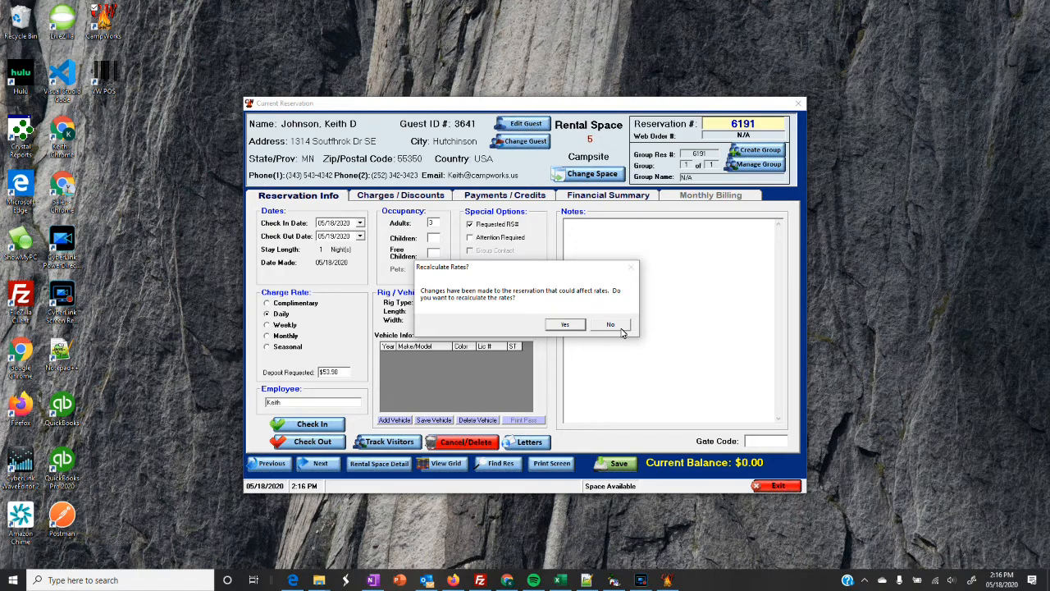
left_click(565, 325)
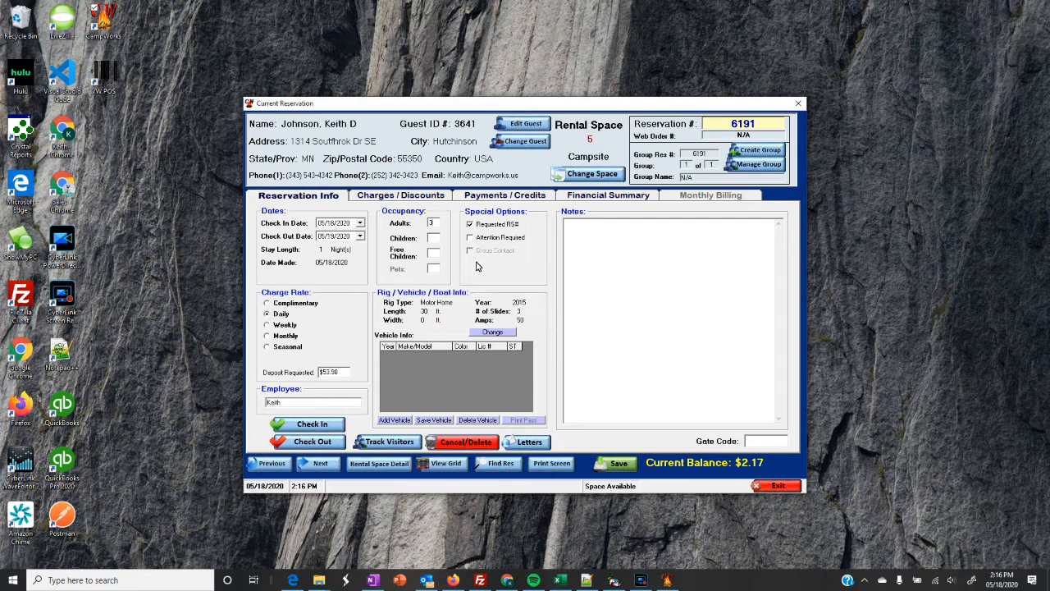
Change the check-out date to 05/20/2020 and save with recalculated rates.
left_click(407, 196)
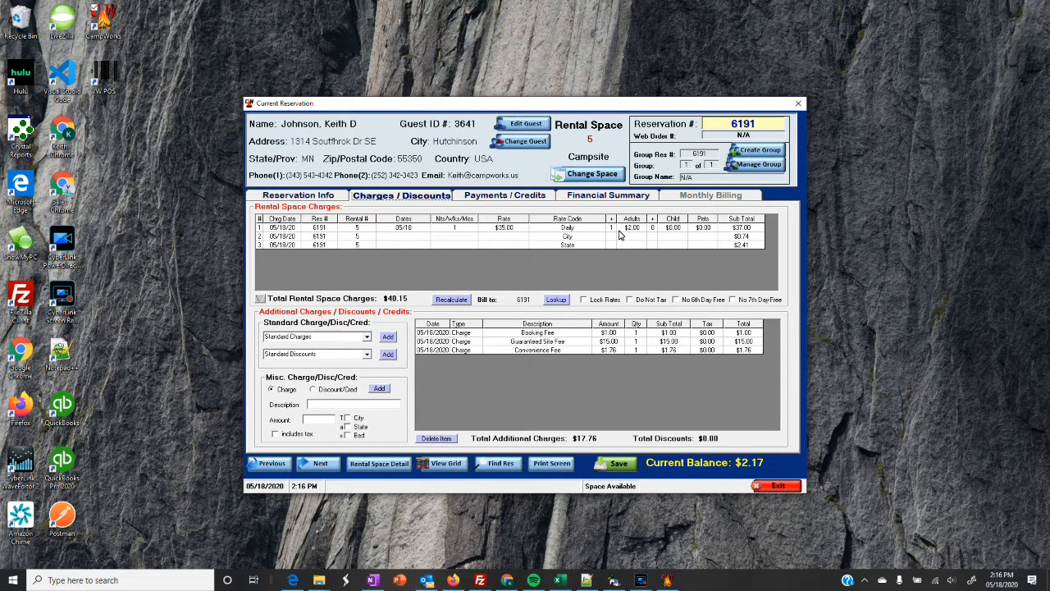
left_click(323, 195)
left_click(360, 236)
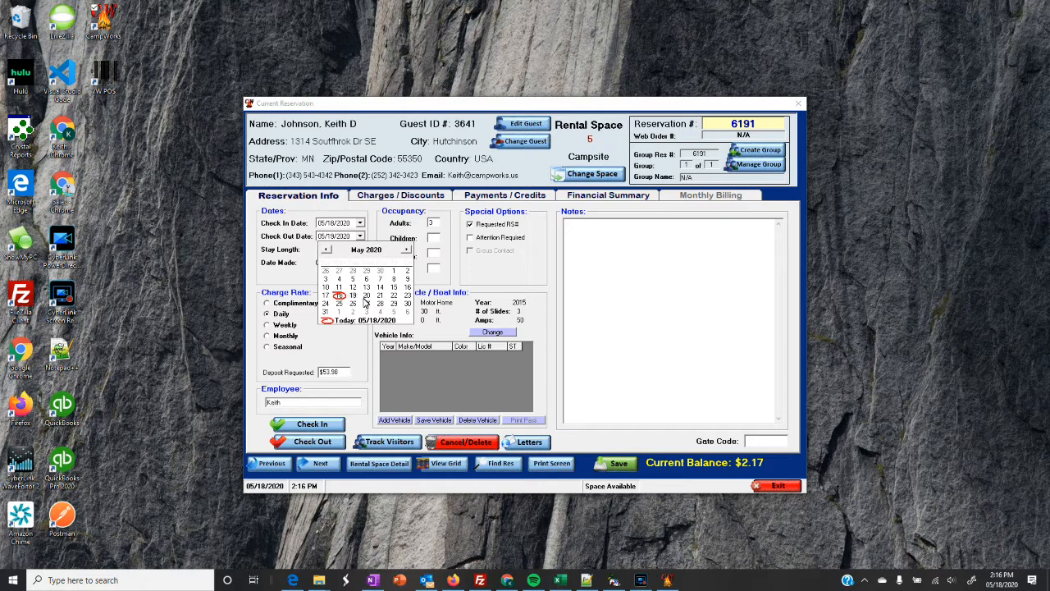
left_click(366, 296)
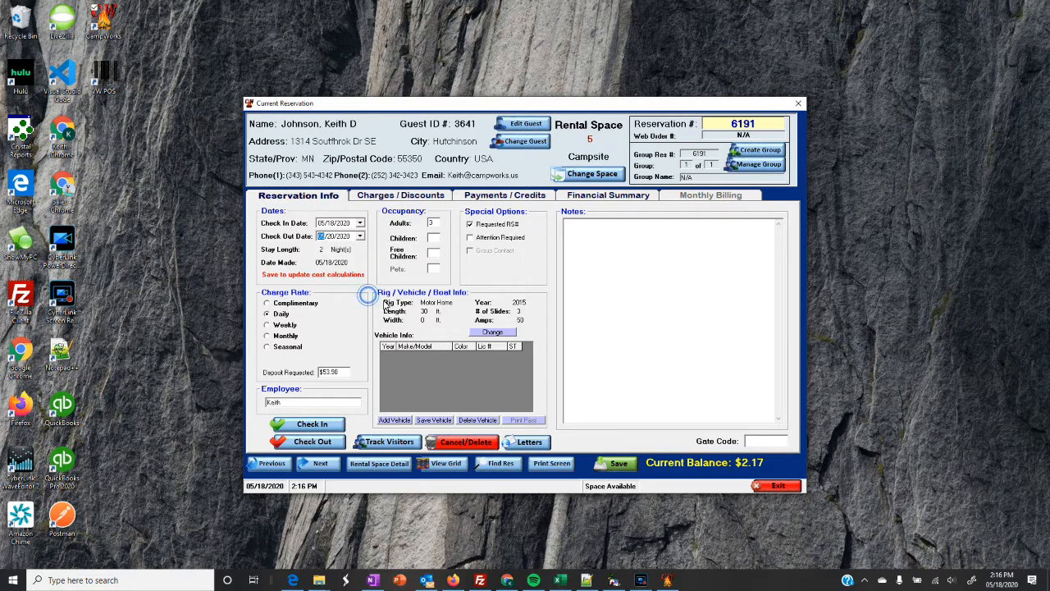
left_click(621, 465)
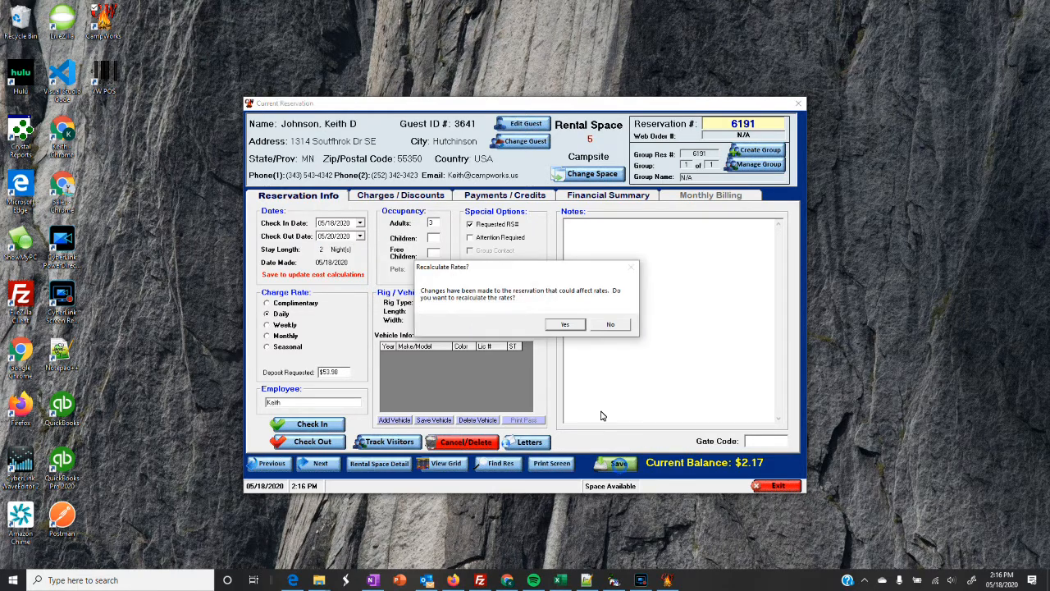
left_click(565, 325)
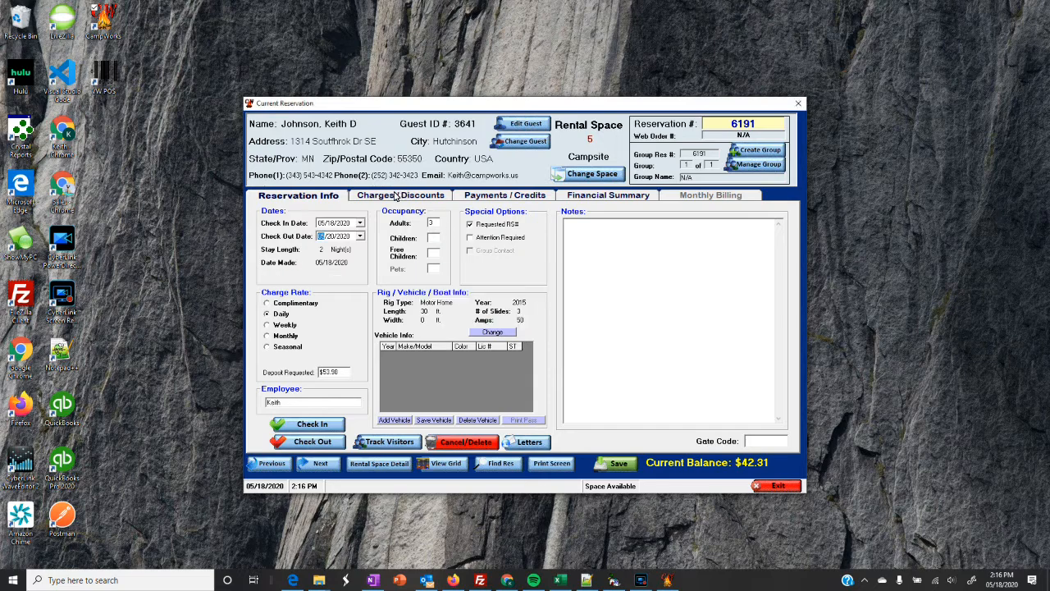
Recalculate the rental space charges after logging in, giving a $80.29 total.
left_click(416, 194)
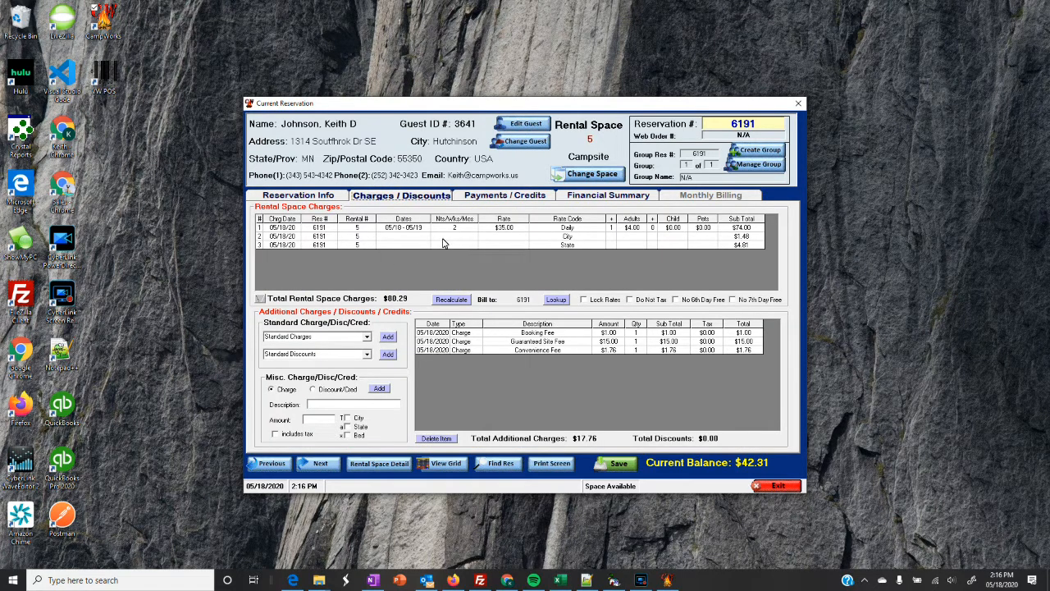
left_click(458, 302)
left_click(450, 300)
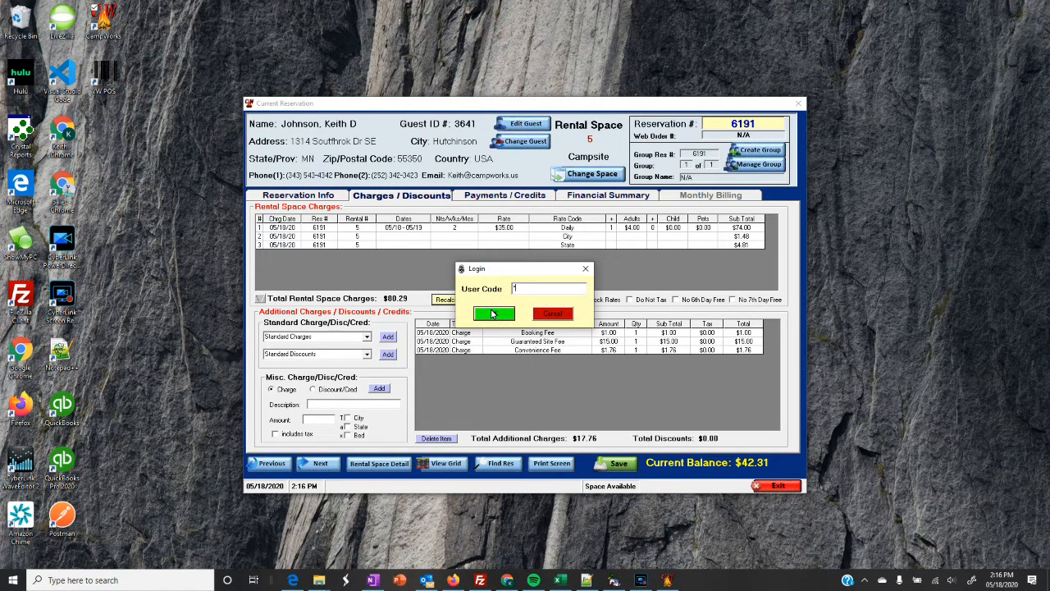
left_click(493, 313)
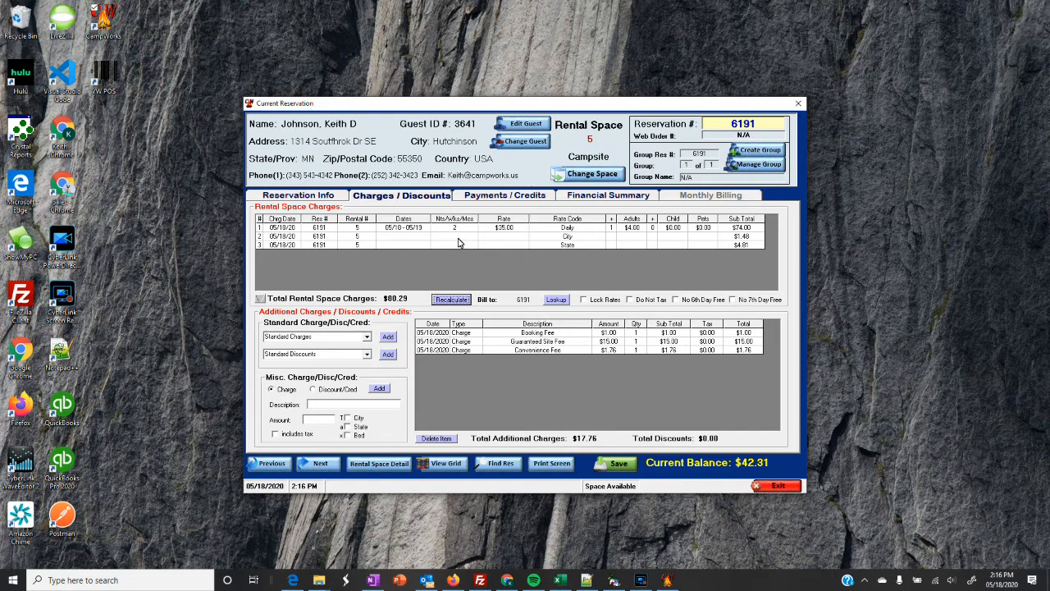
left_click(454, 301)
left_click(642, 581)
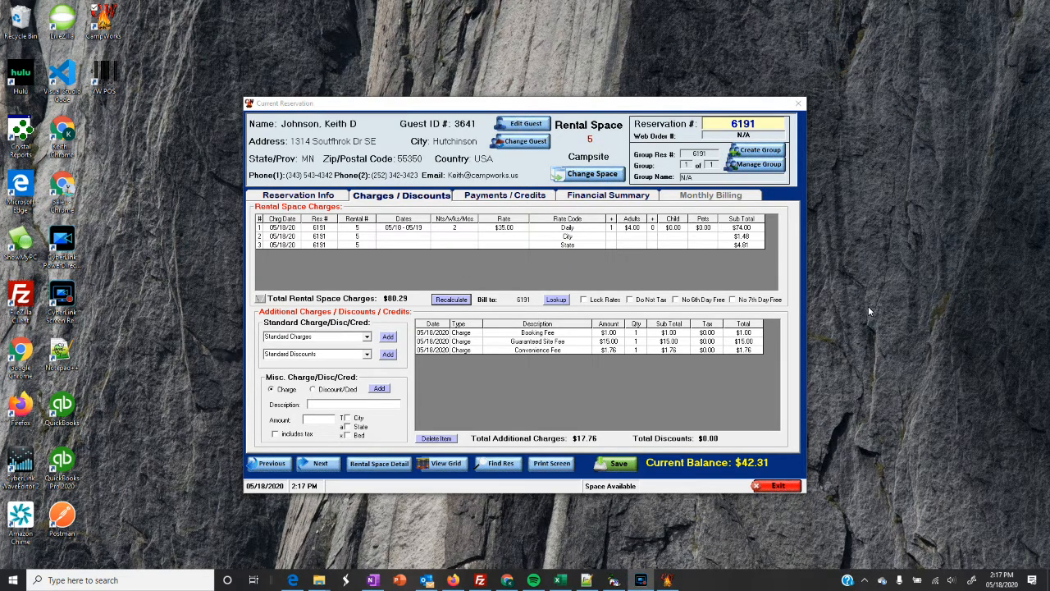
Enlarge the rental space charges grid to show its three lines totaling $80.29 alone.
left_click(261, 300)
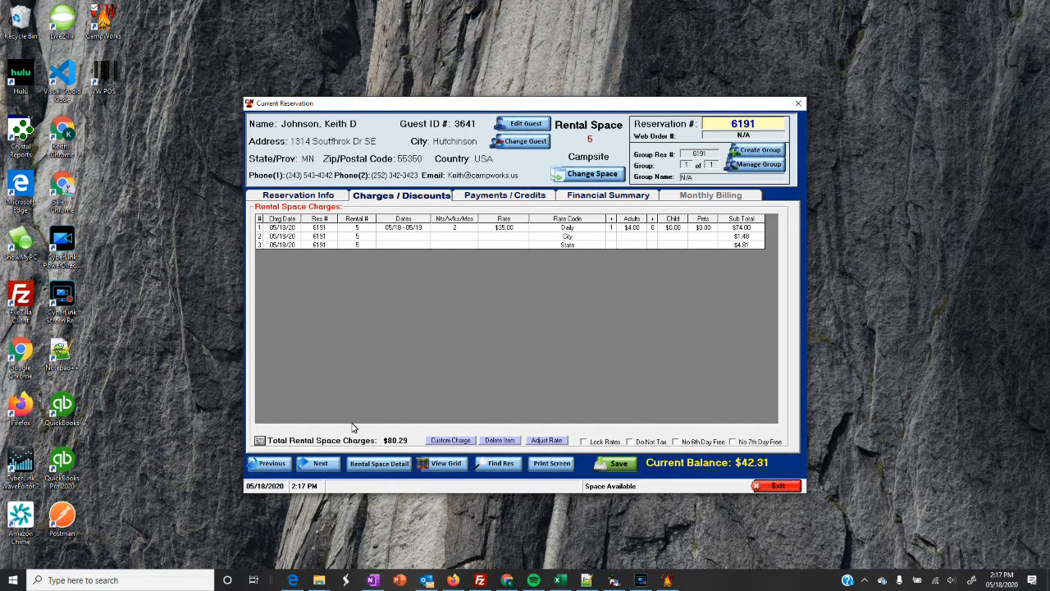
left_click(261, 440)
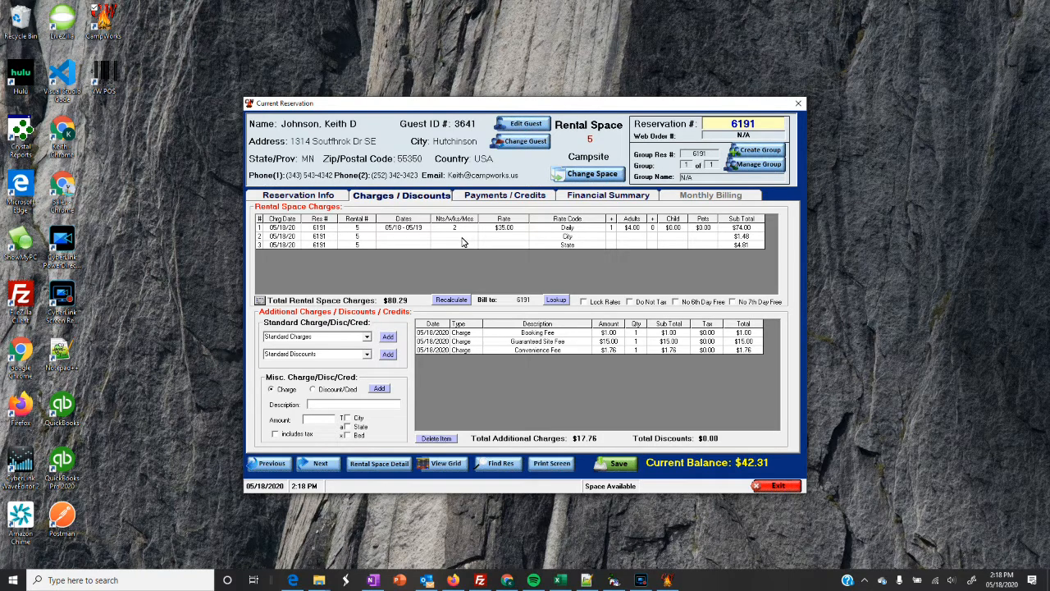
left_click(259, 301)
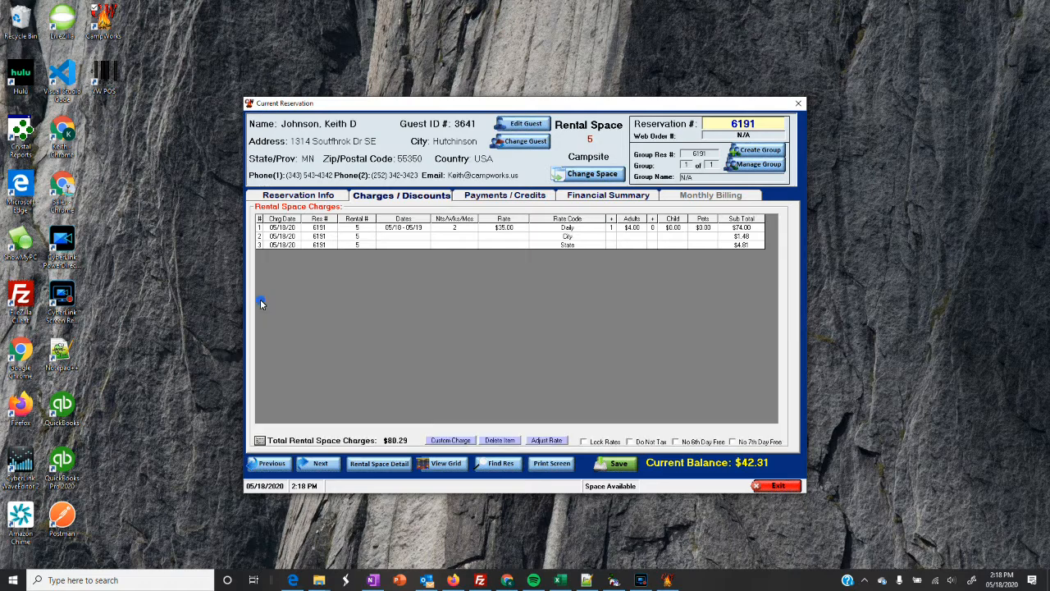
Add a custom charge of -$10.00 for 1 night on 05/18/2020 with a rate code description.
left_click(451, 441)
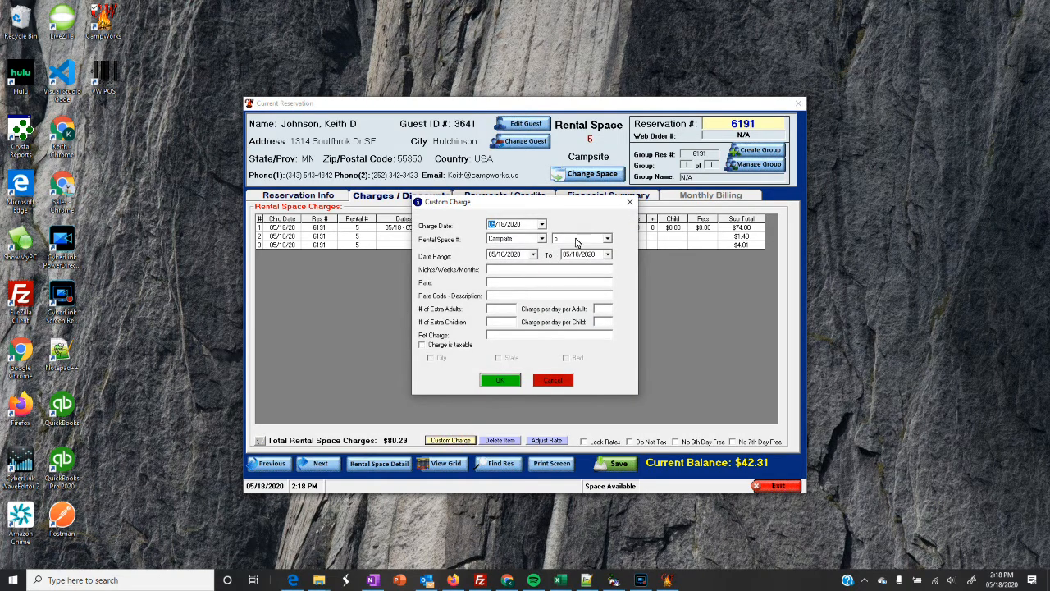
left_click(499, 283)
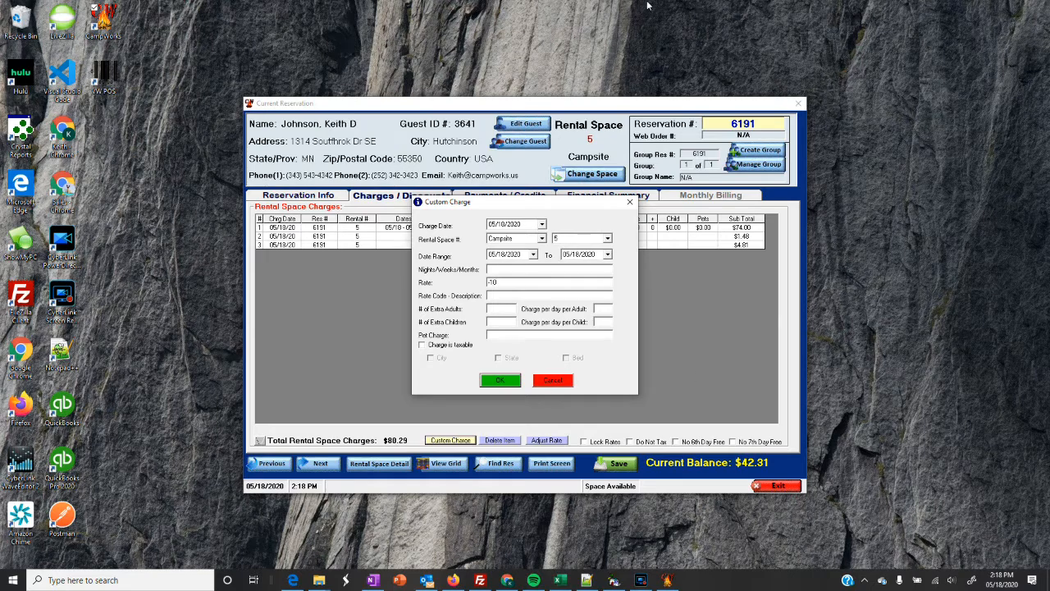
left_click(512, 272)
type("1")
left_click(513, 295)
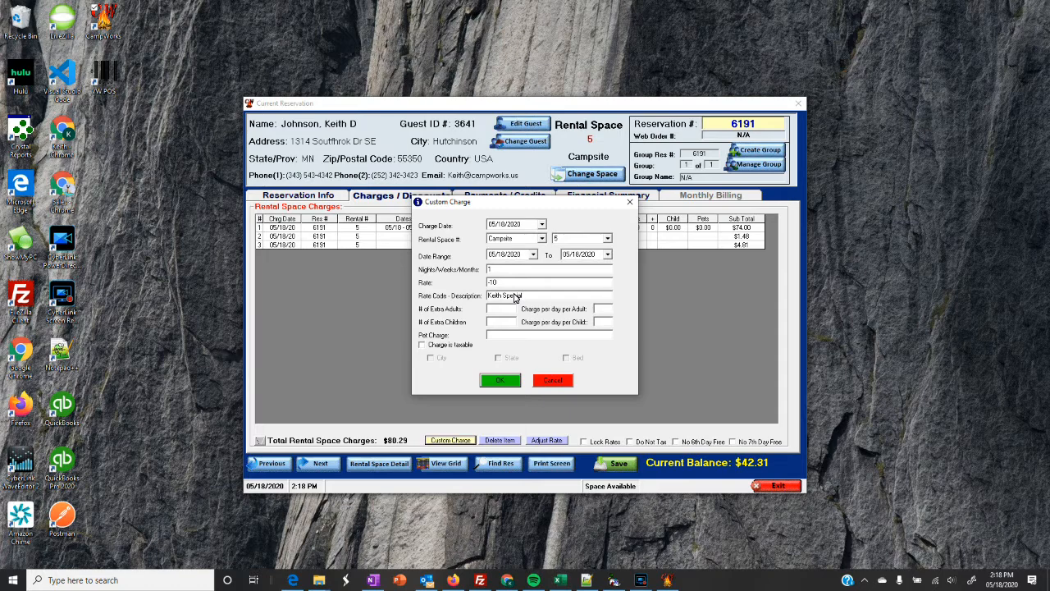
left_click(501, 380)
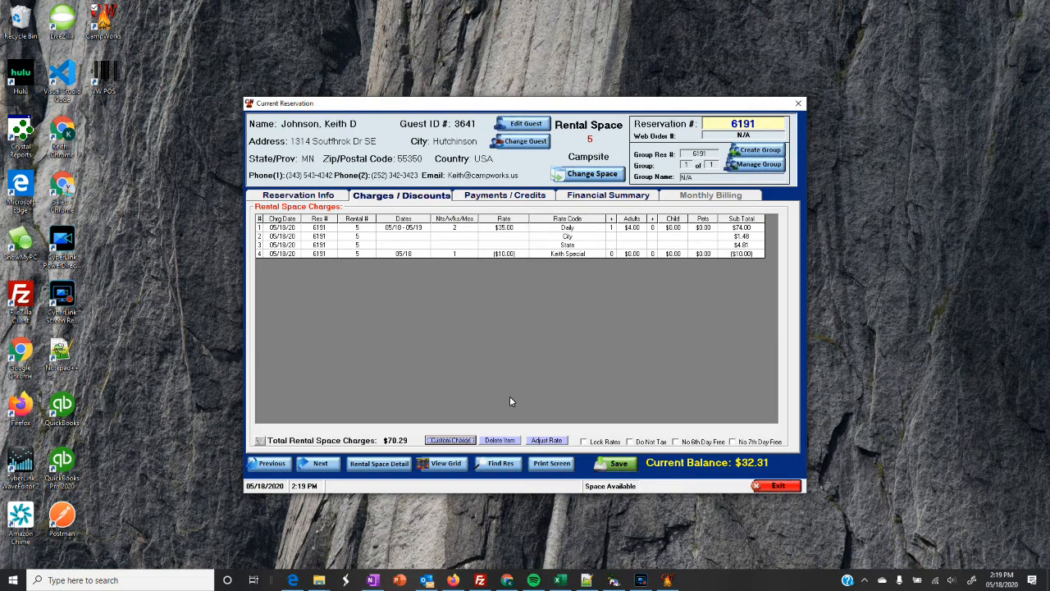
Add a -$25.00 Rate Adjustment for 1 night, cutting rental charges to $45.29.
left_click(548, 442)
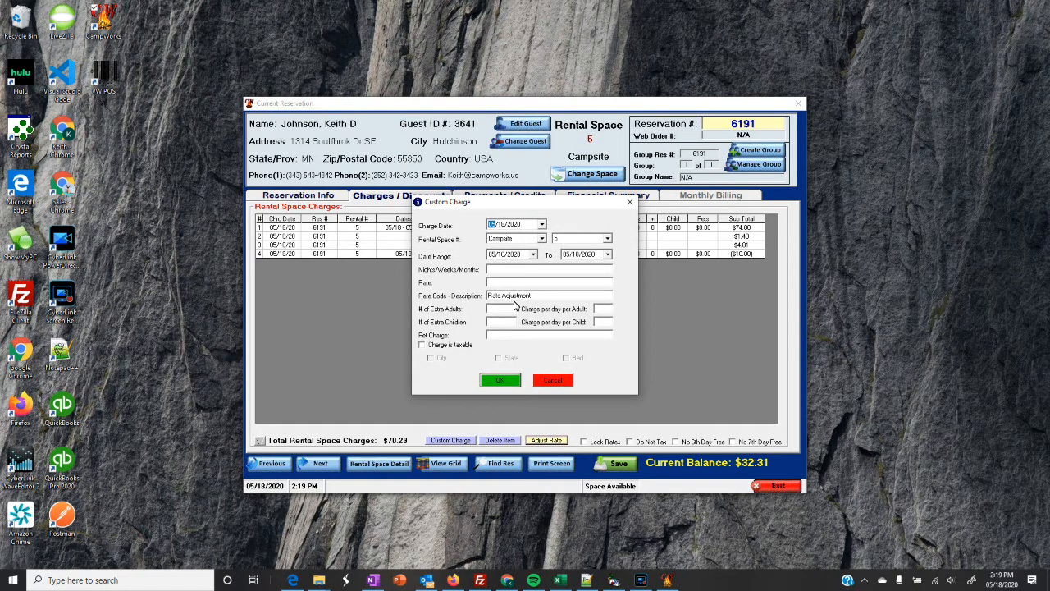
left_click(500, 285)
left_click(492, 270)
type("1")
left_click(499, 380)
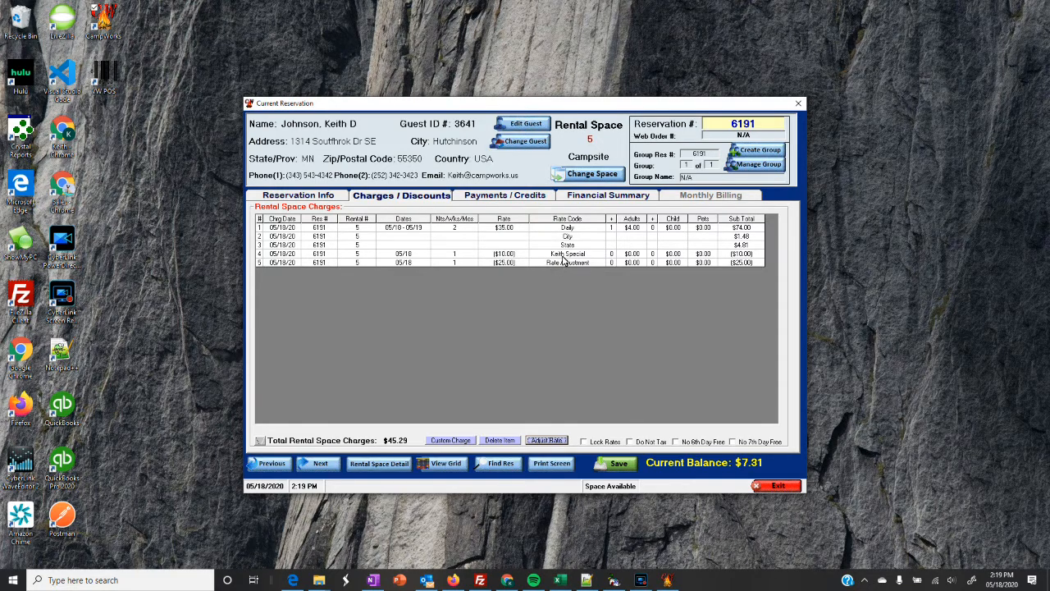
Restore the additional charges section, check the guest profile, and return to Reservation Info.
left_click(260, 442)
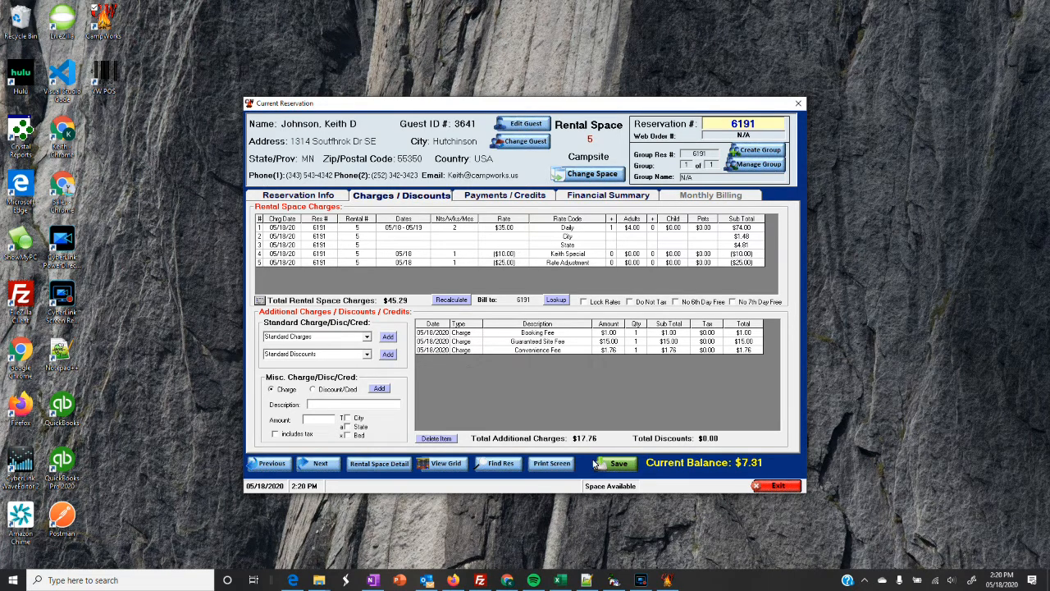
left_click(641, 580)
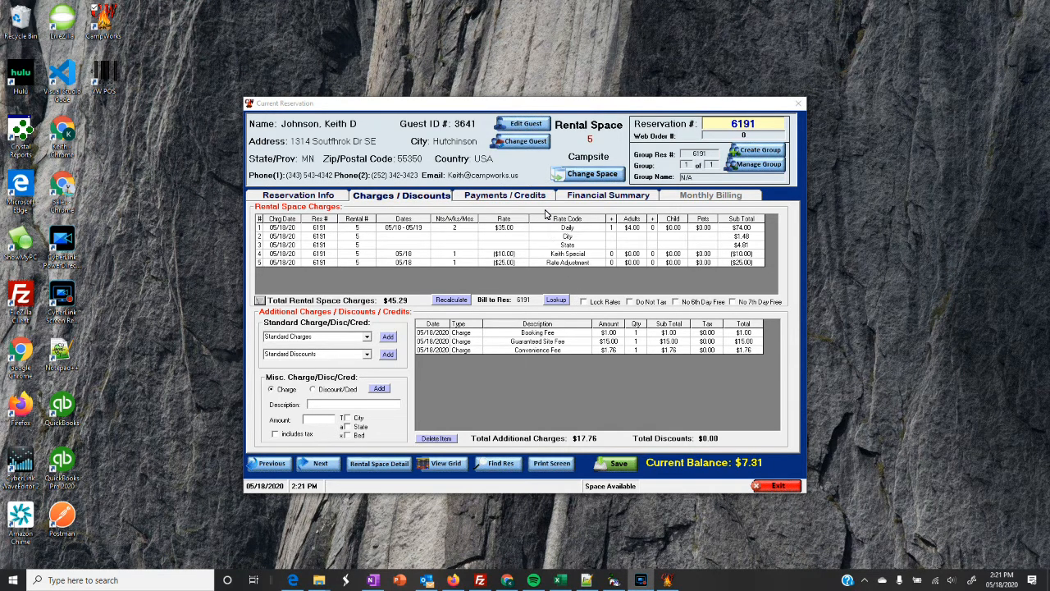
left_click(530, 124)
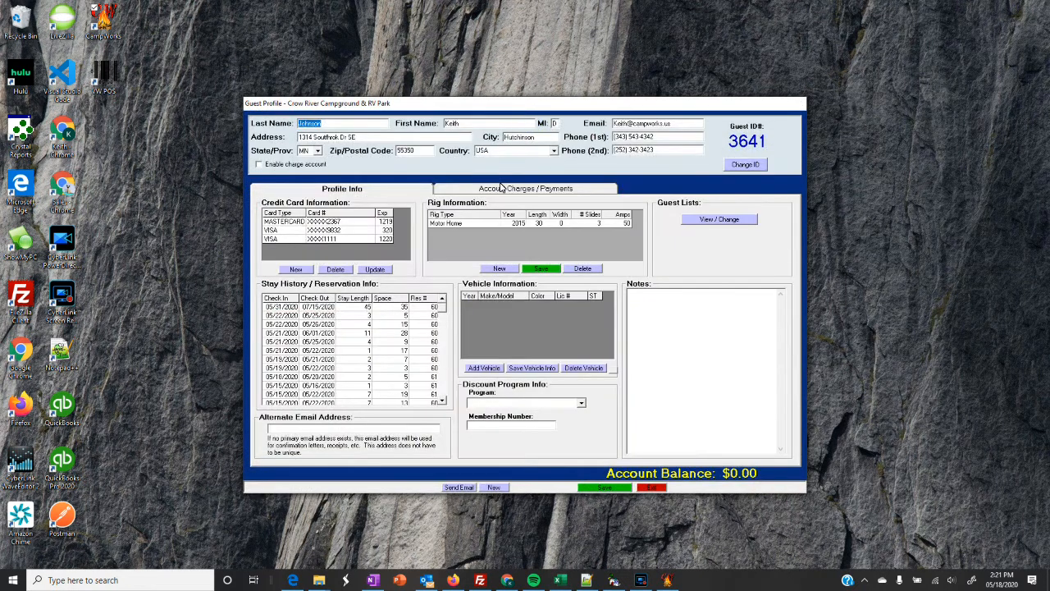
left_click(653, 488)
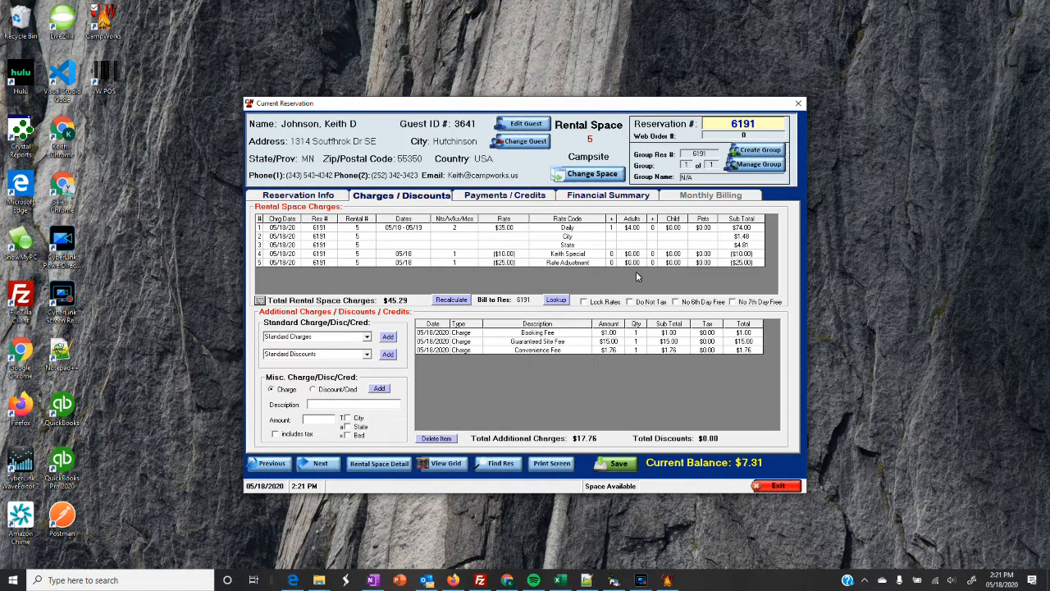
left_click(310, 195)
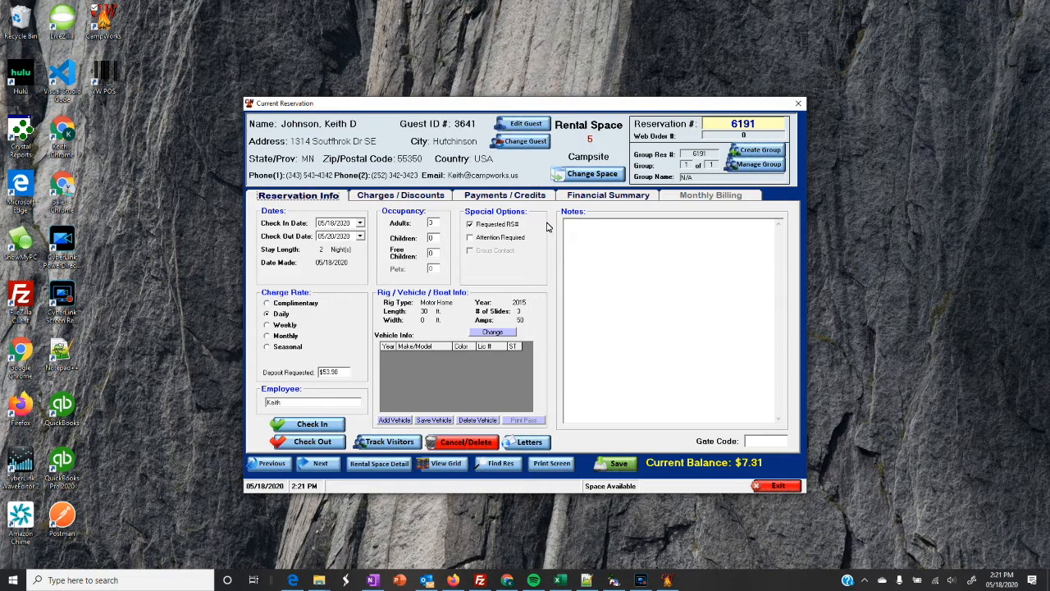
In the guest's profile, toggle the charge account on then off and review account charges and payments.
left_click(532, 123)
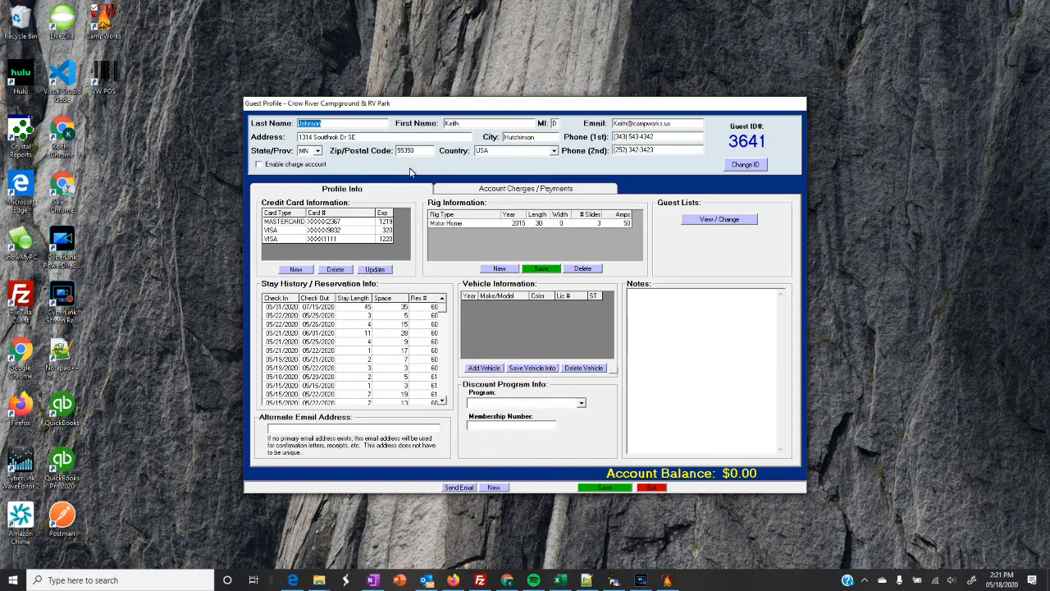
left_click(261, 165)
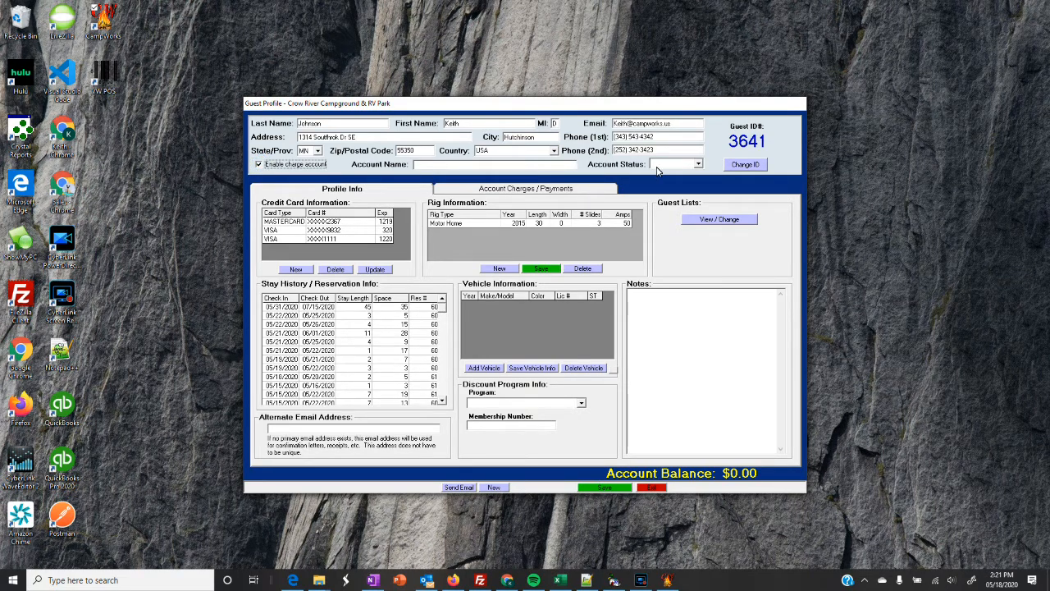
left_click(261, 165)
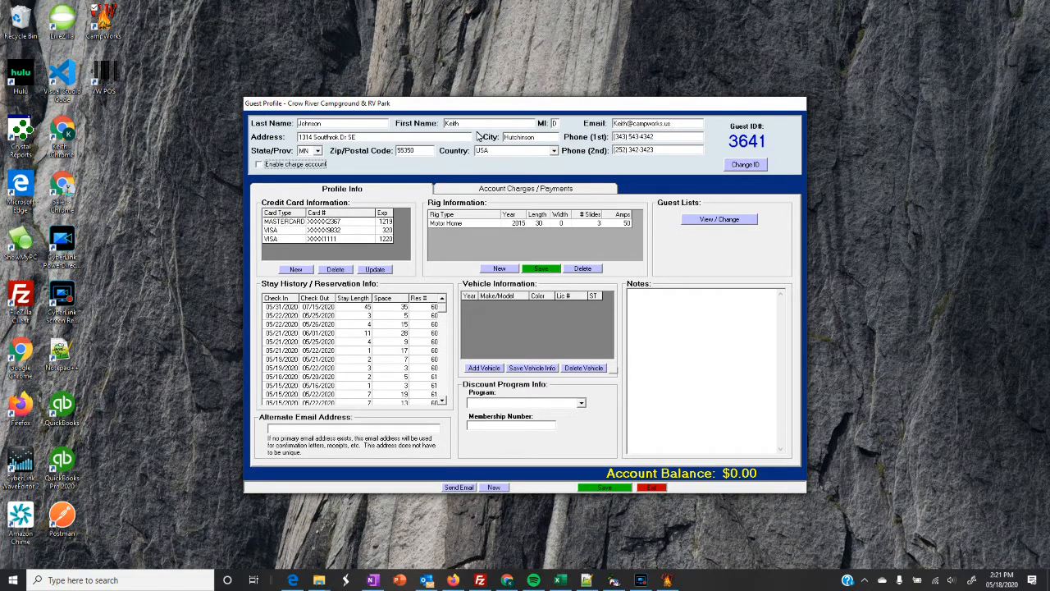
left_click(495, 192)
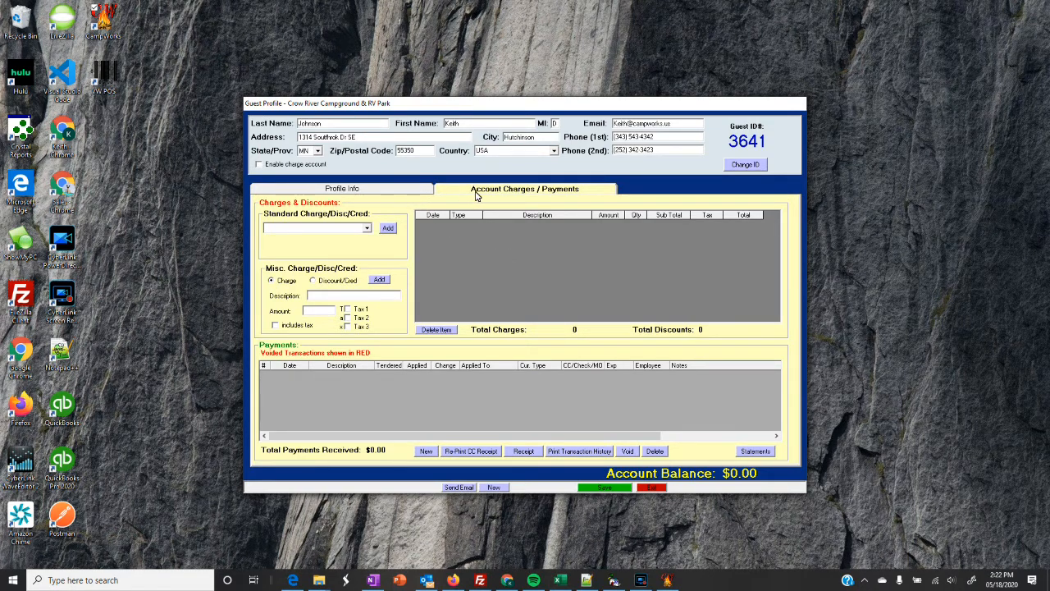
left_click(415, 190)
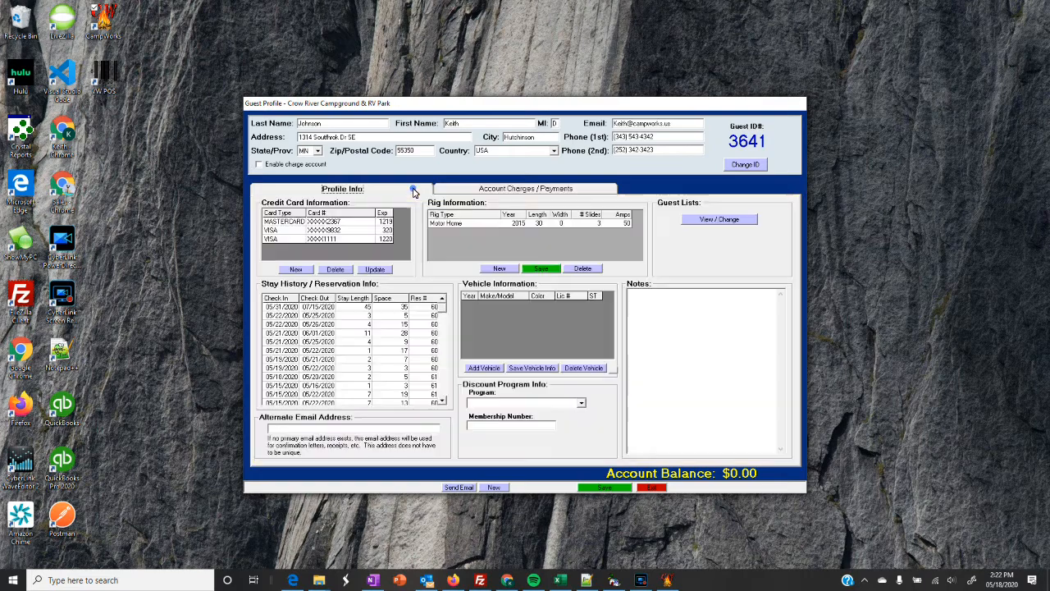
left_click(474, 192)
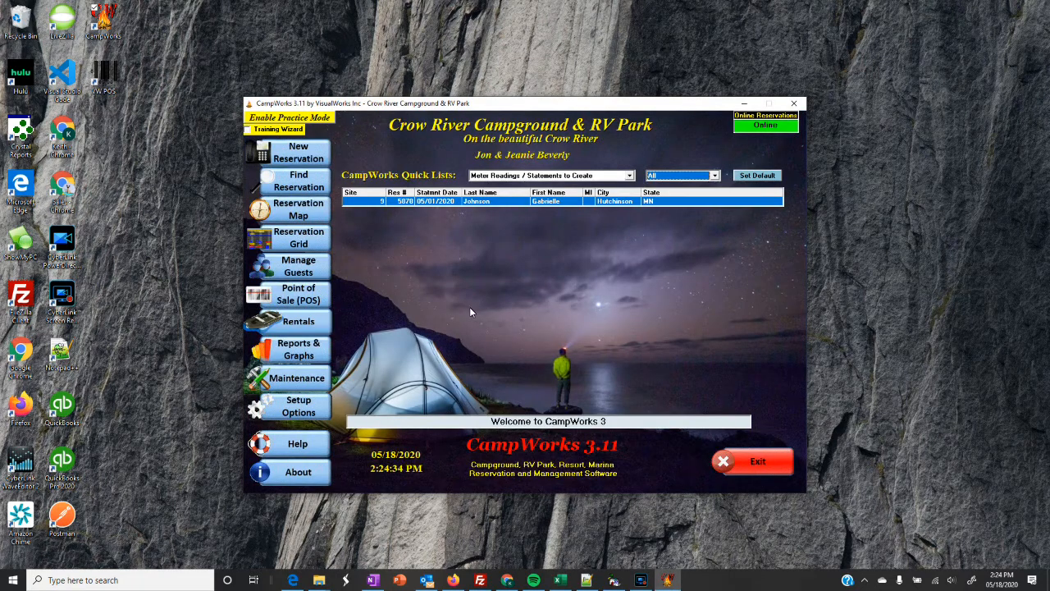
Open Reports & Graphs and browse the report categories, including Archive.
mouse_move(308, 409)
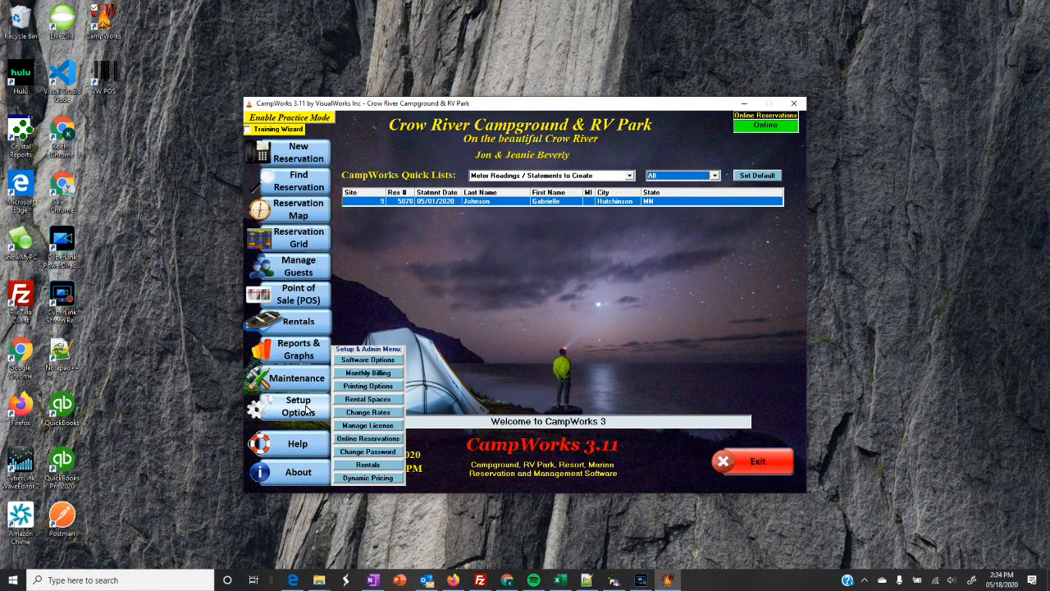
mouse_move(308, 384)
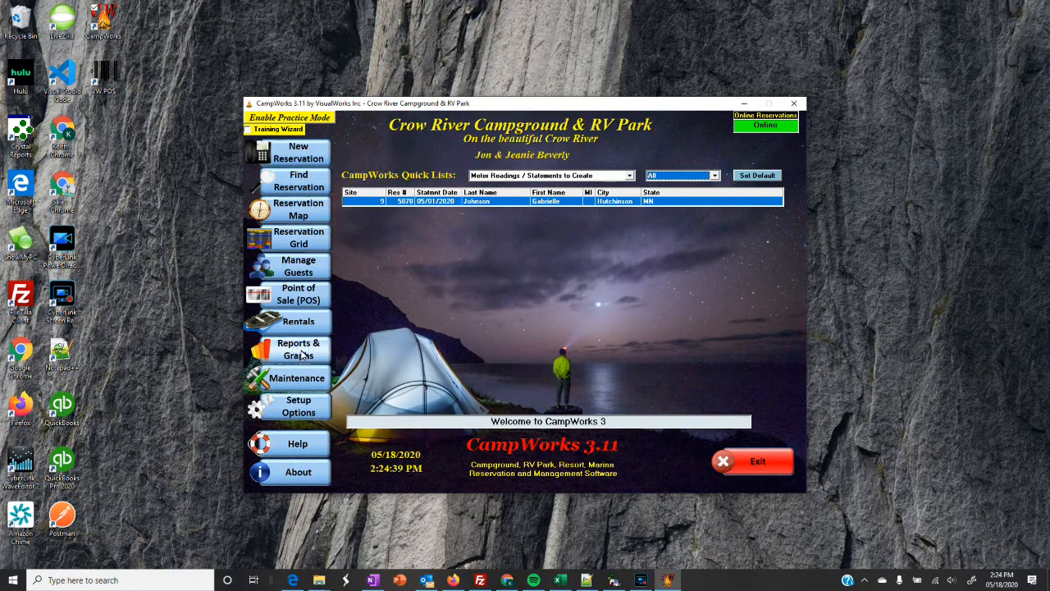
left_click(304, 354)
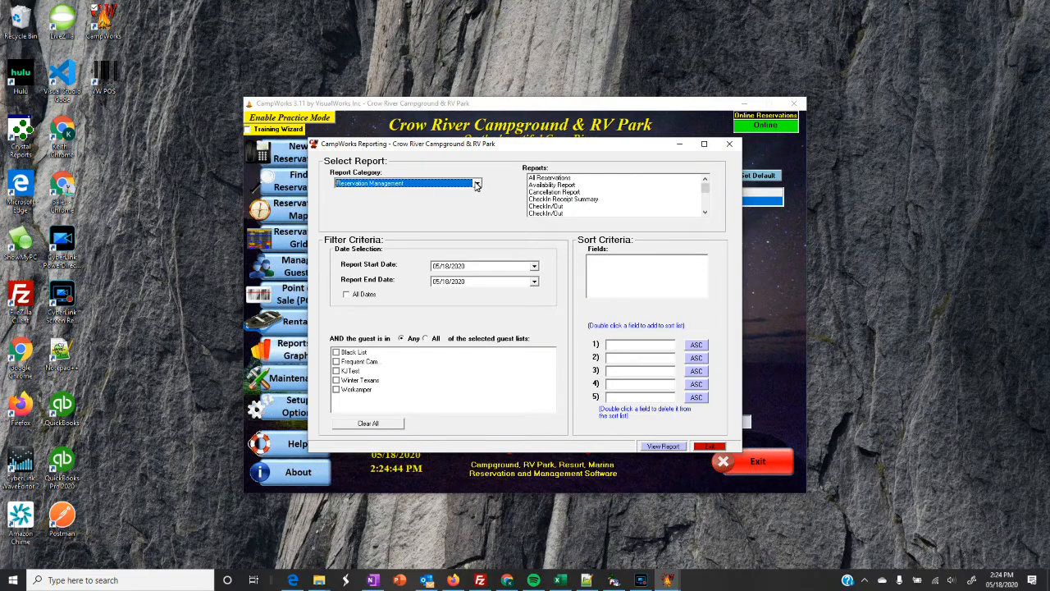
left_click(477, 184)
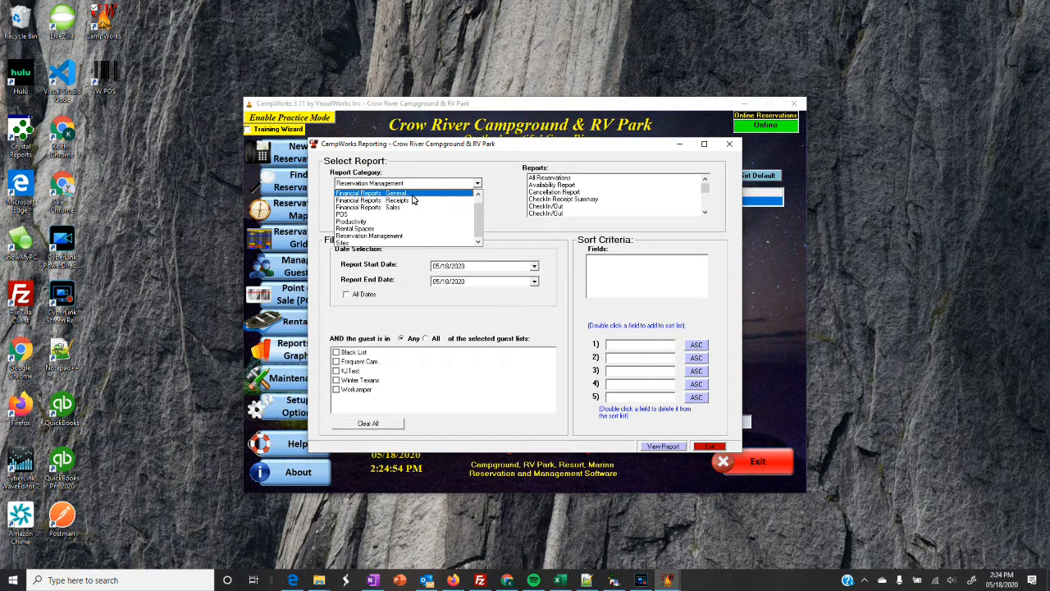
scroll(414, 199, "up", 1)
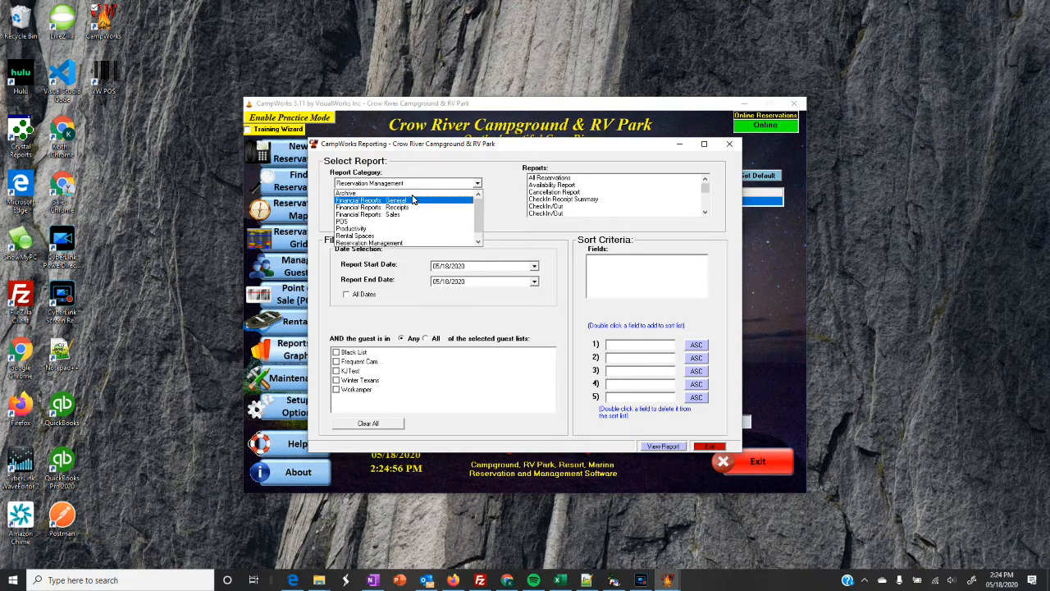
left_click(374, 194)
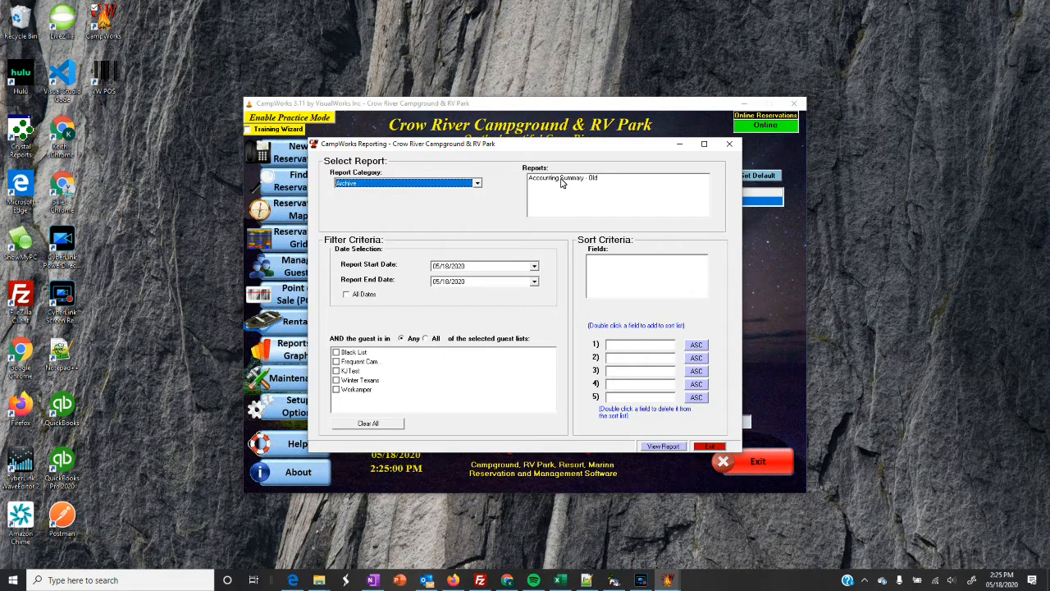
Run the Financial Reports: General Accounting Summary for 05/15/2020 through 05/18/2020.
left_click(476, 183)
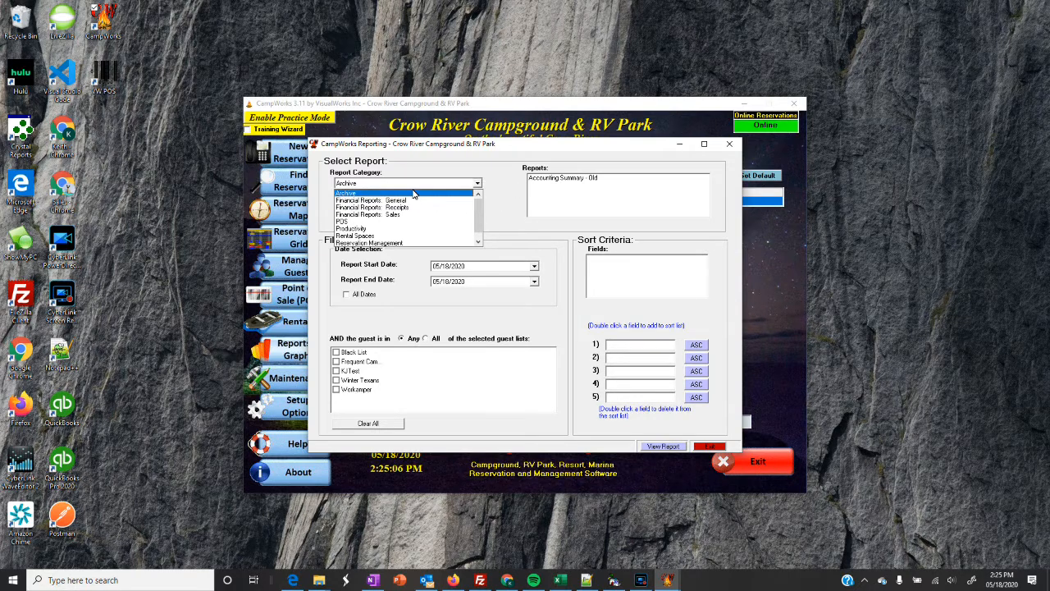
left_click(397, 201)
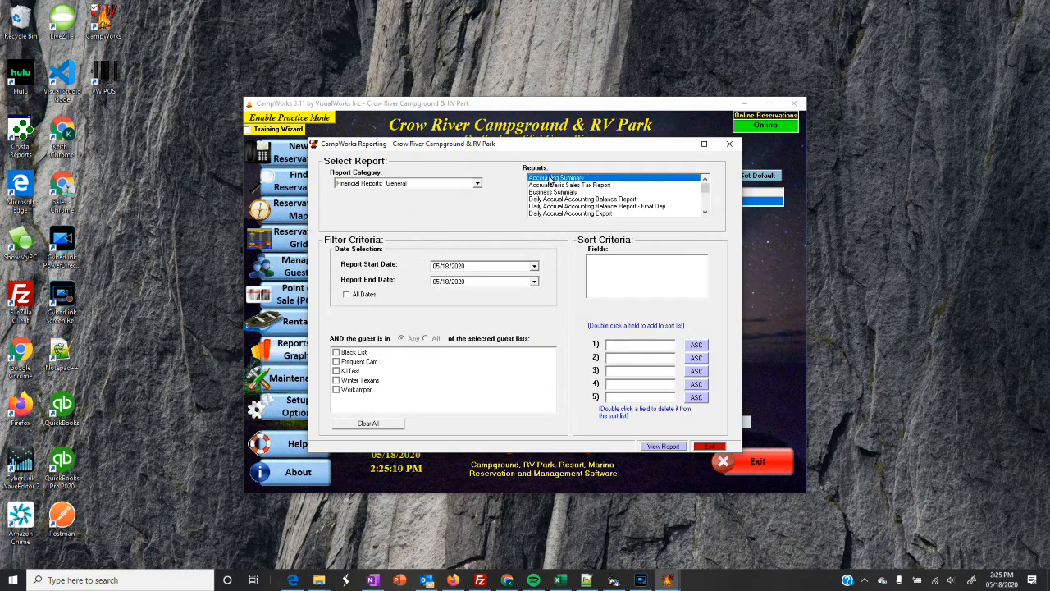
left_click(534, 266)
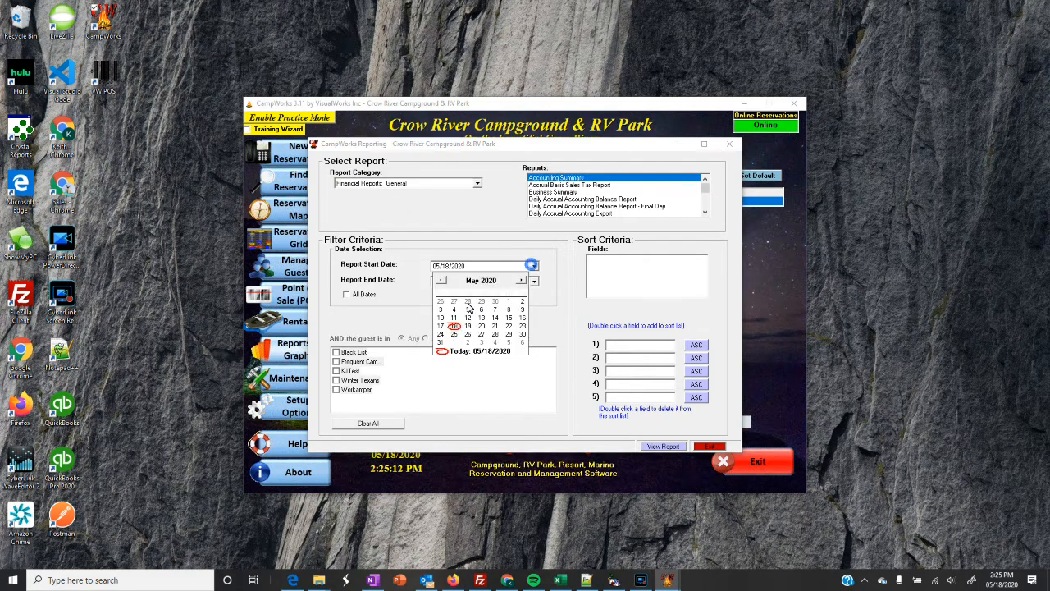
left_click(509, 317)
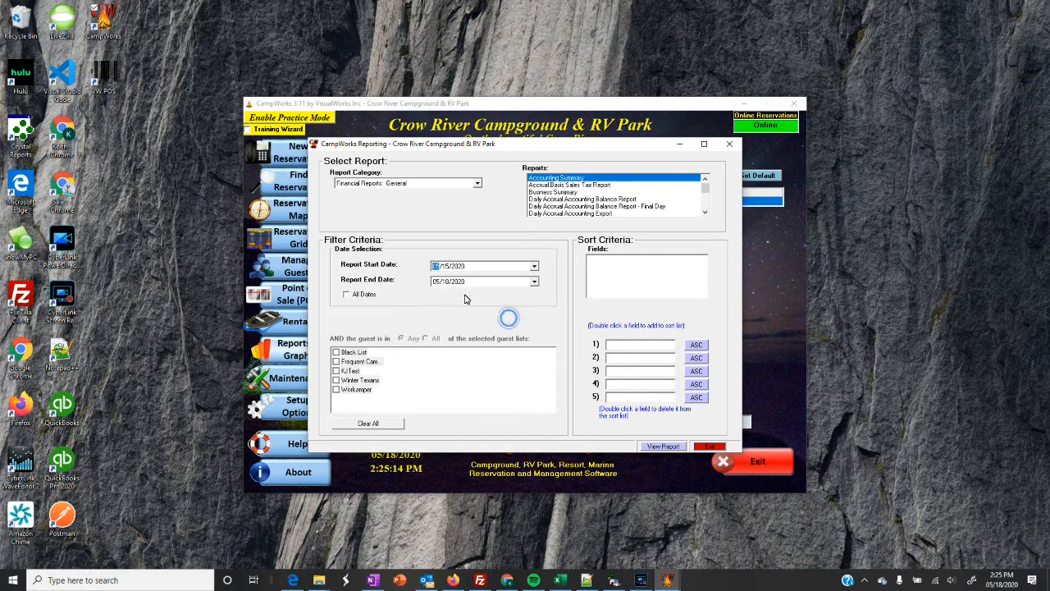
left_click(662, 446)
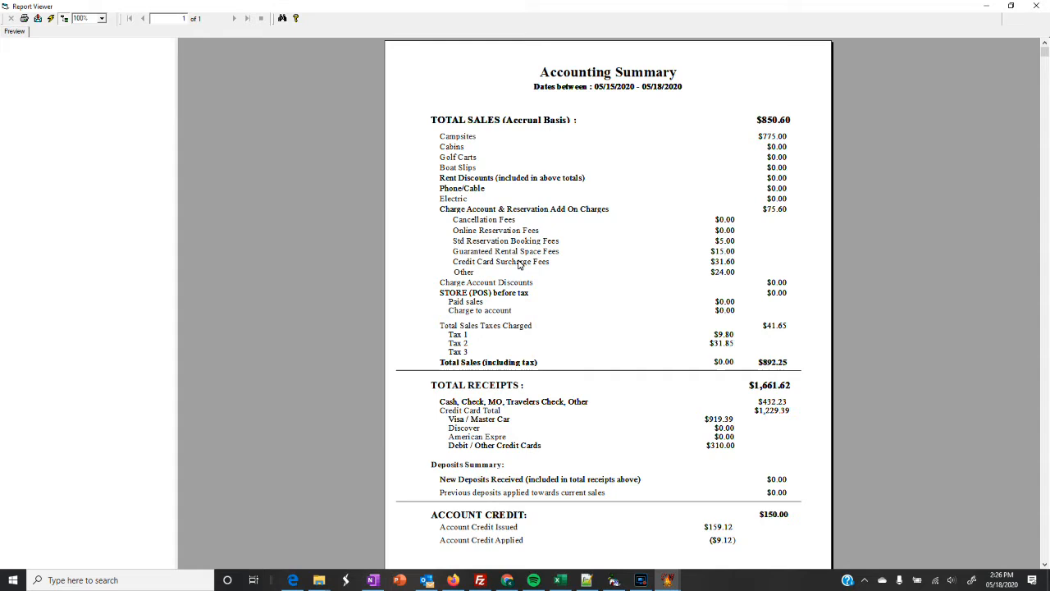
Scroll through the 05/15–05/18/2020 Accounting Summary preview, then close the Report Viewer.
scroll(561, 293, "down", 2)
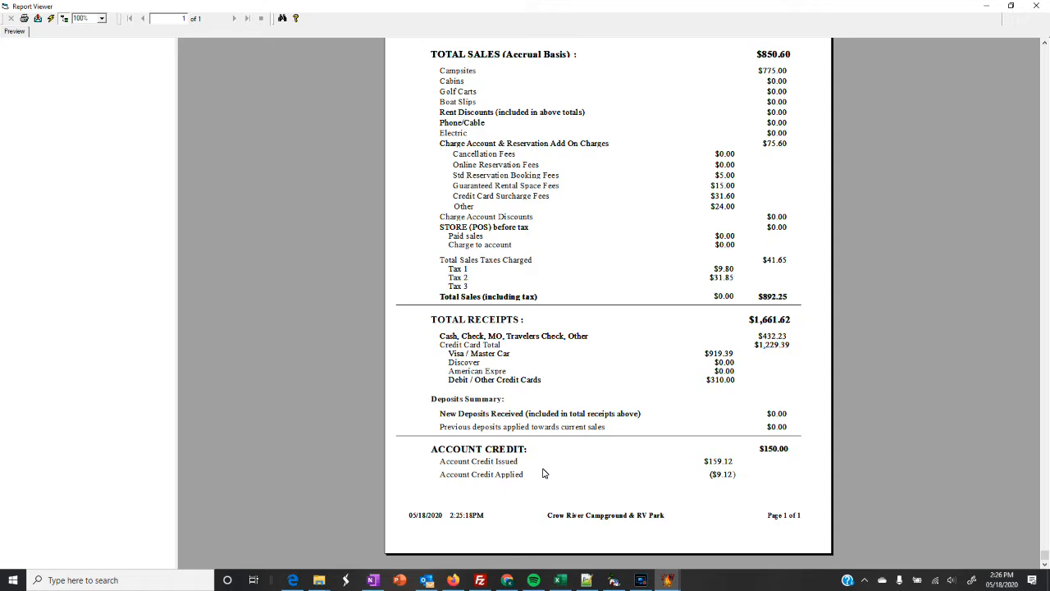
scroll(554, 417, "up", 2)
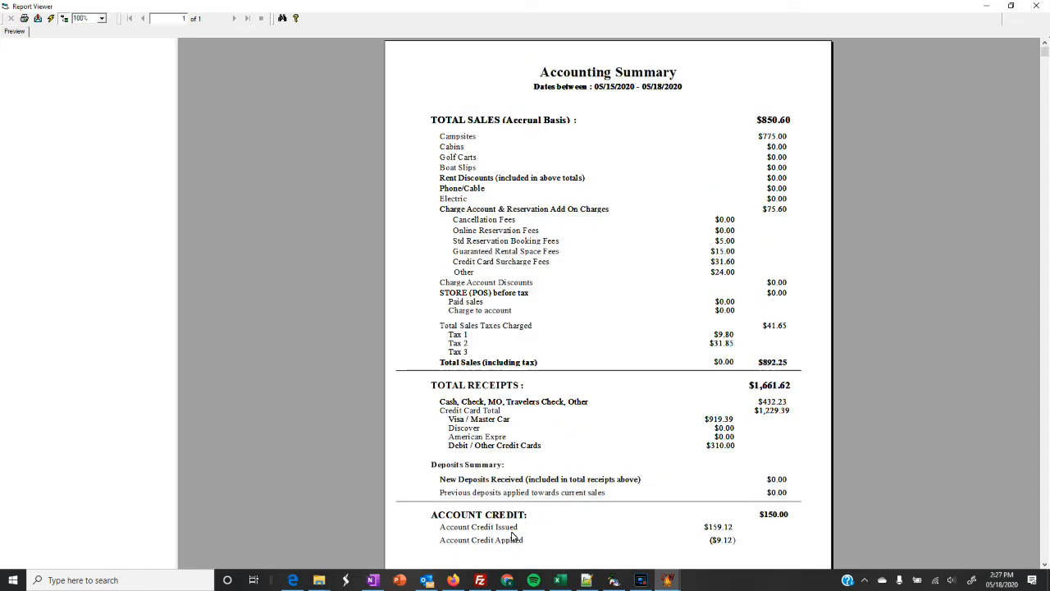
left_click(1037, 6)
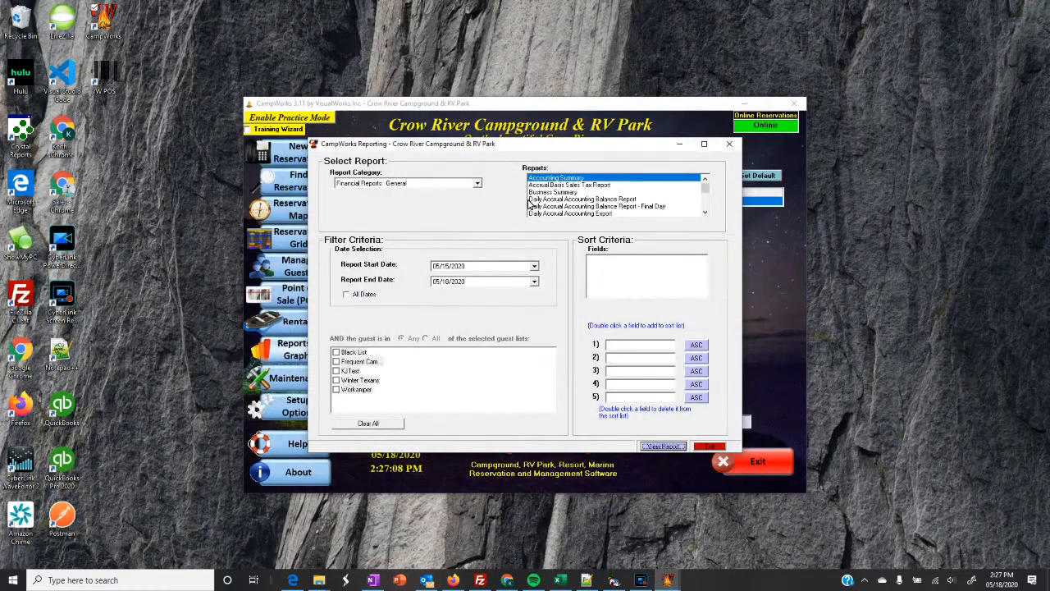
Switch the report category to Financial Reports: Receipts and pick All Payments By Payment Type.
left_click(476, 183)
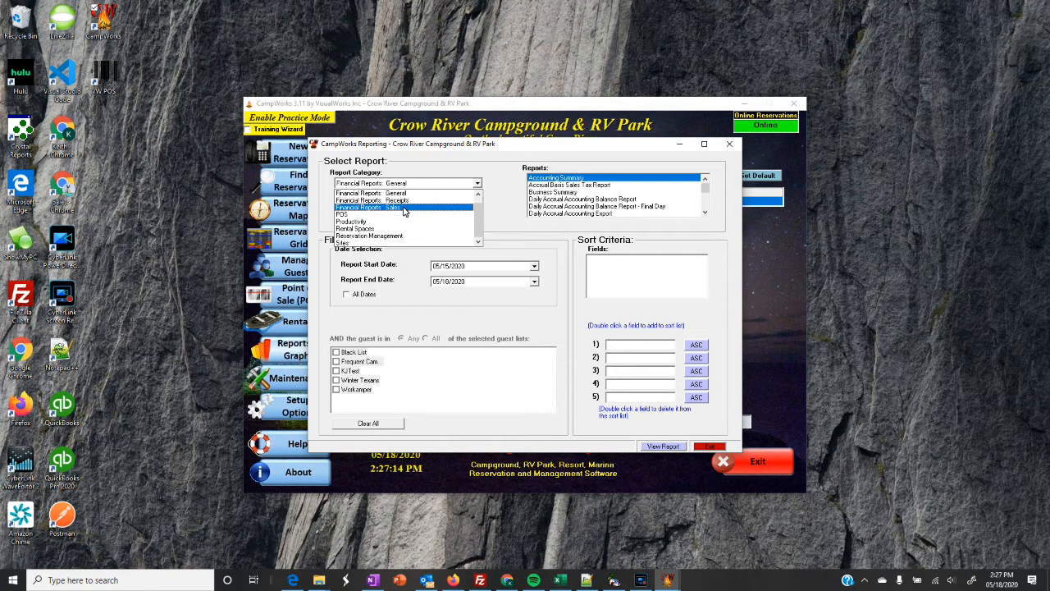
left_click(403, 209)
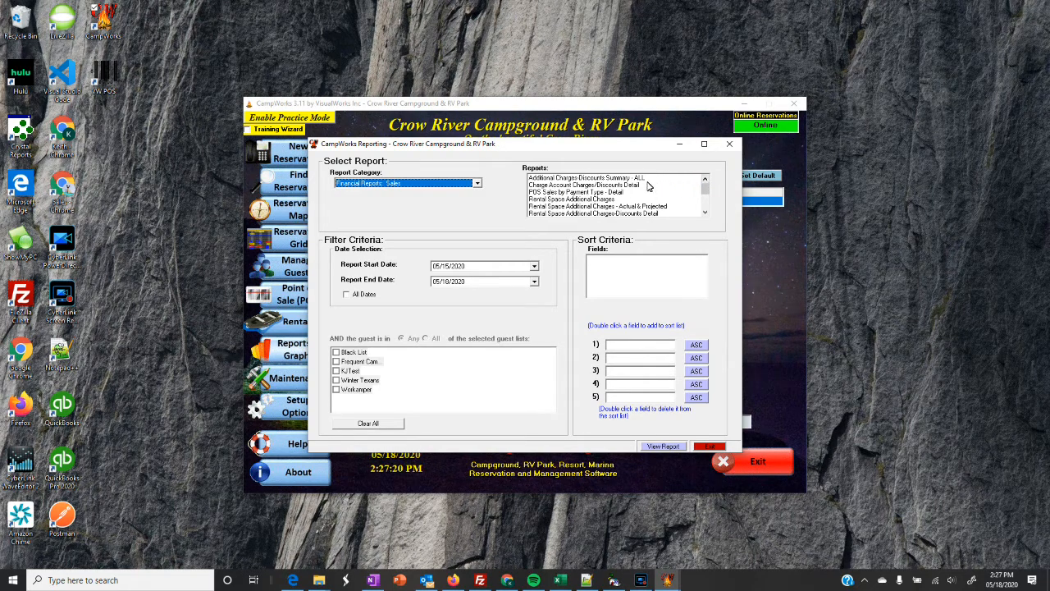
left_click(484, 187)
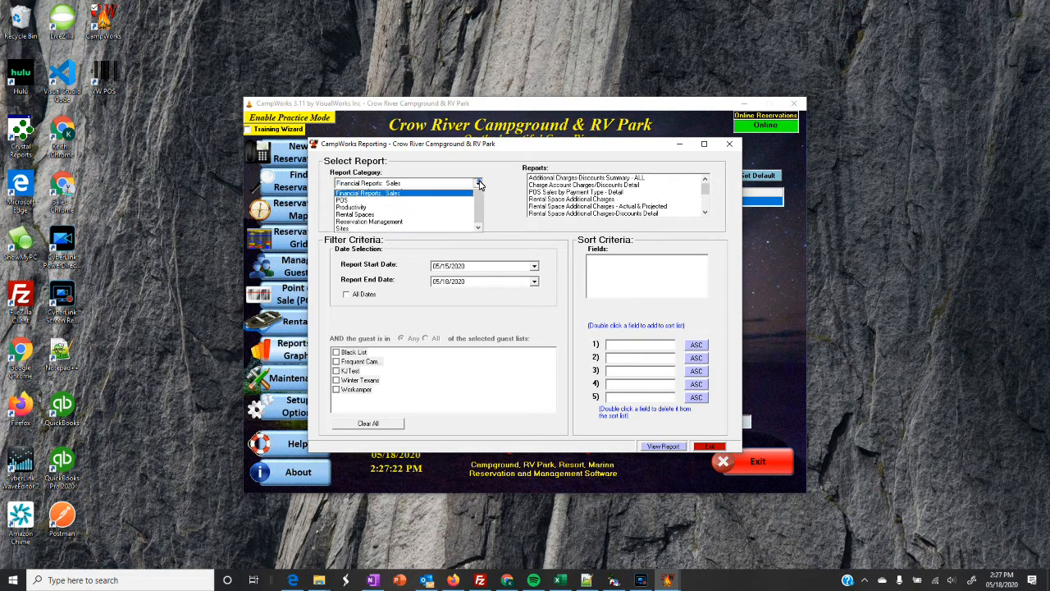
left_click(476, 196)
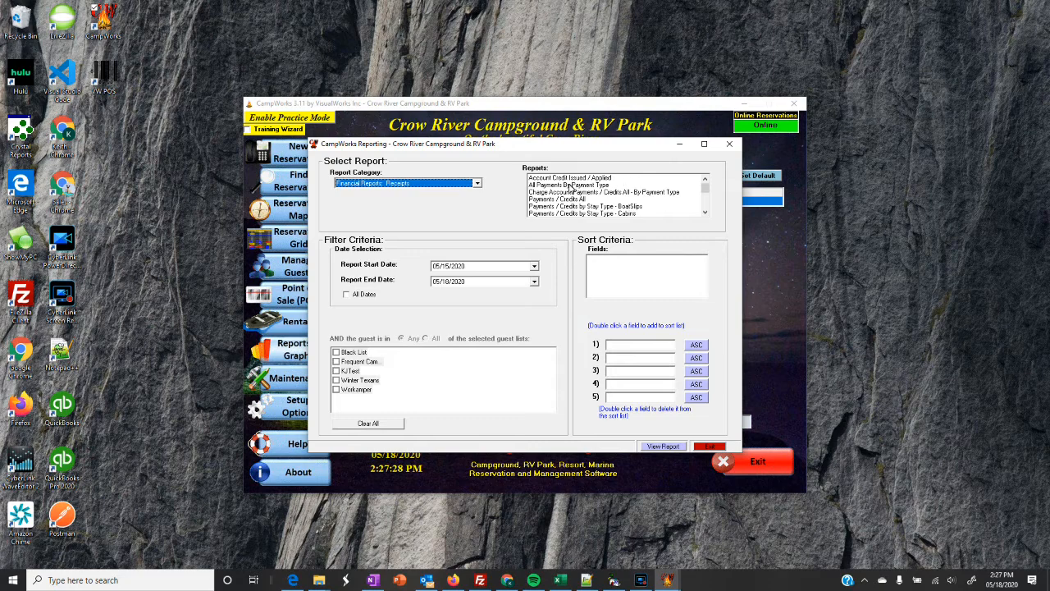
left_click(563, 186)
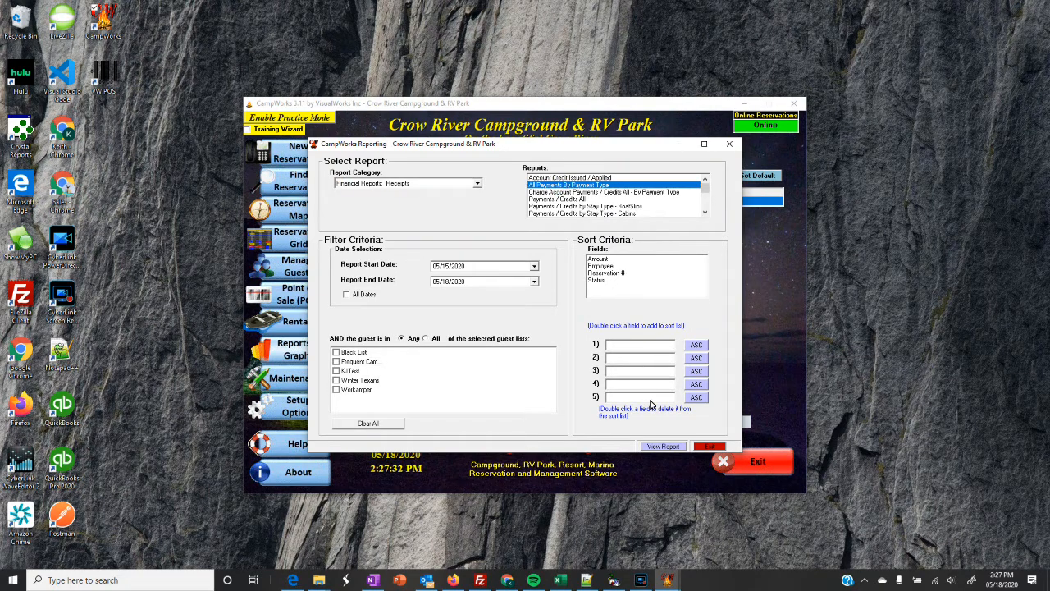
Preview All Payments By Payment Type, totaling $1,661.62 in Cash and Credit/Debit, and view page two before closing it.
left_click(664, 447)
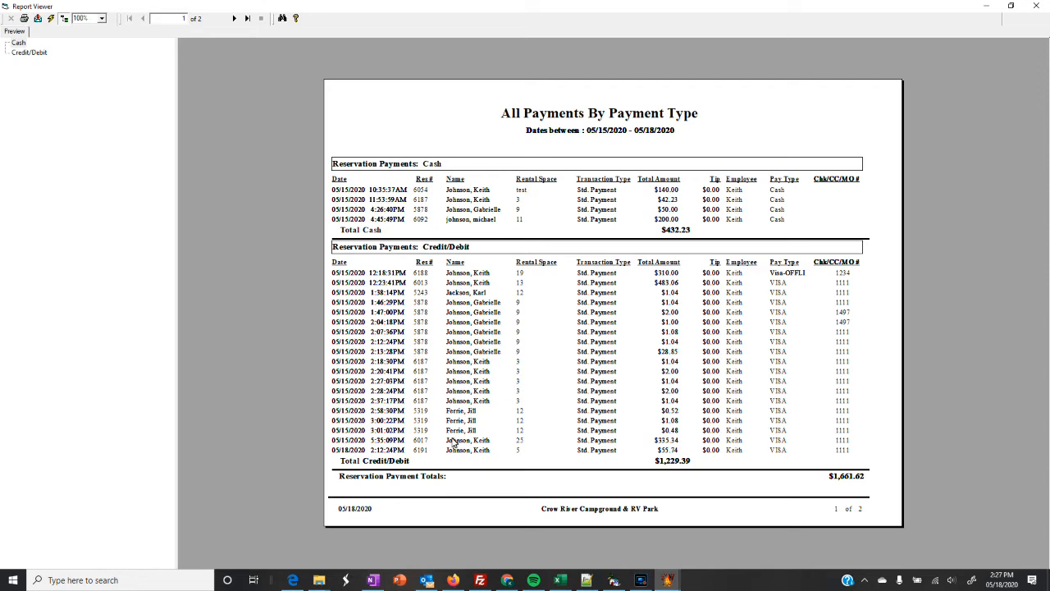
left_click(235, 18)
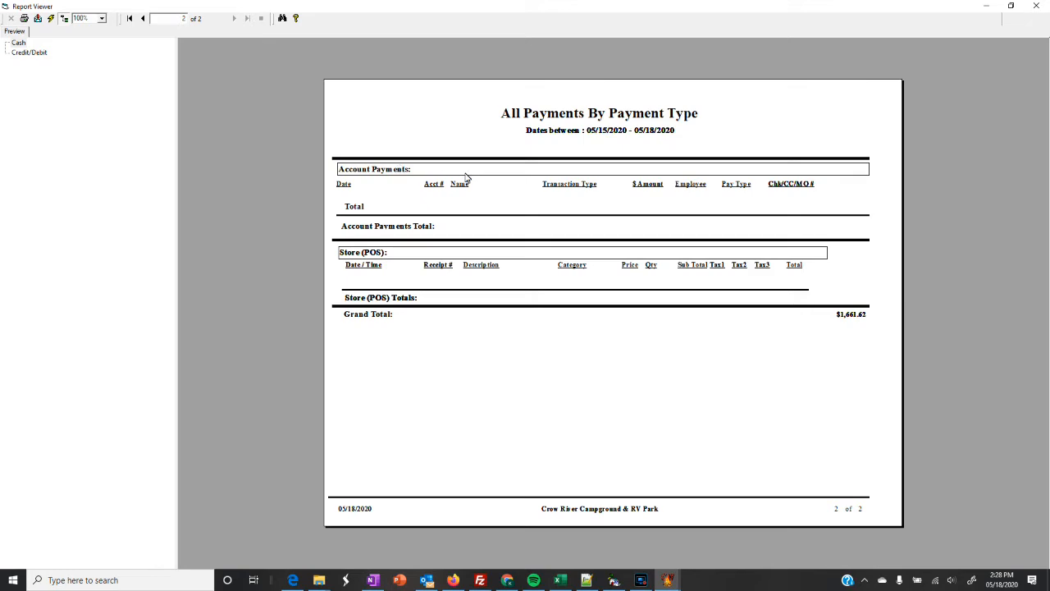
left_click(1037, 7)
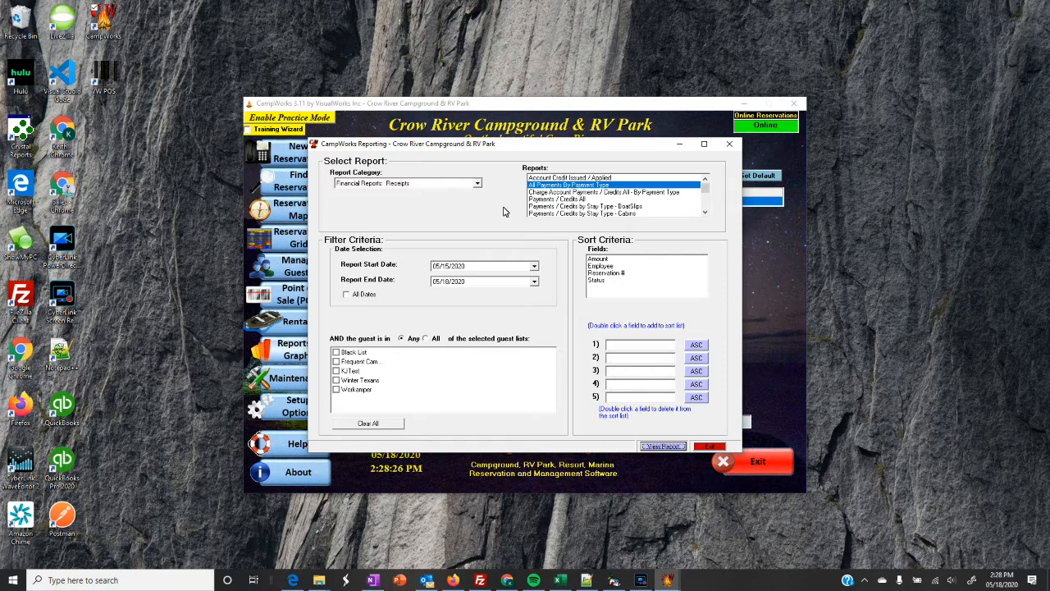
Record reservation 5878's $100.00 overpayment as an Issue Account Credit, zeroing its balance.
left_click(704, 447)
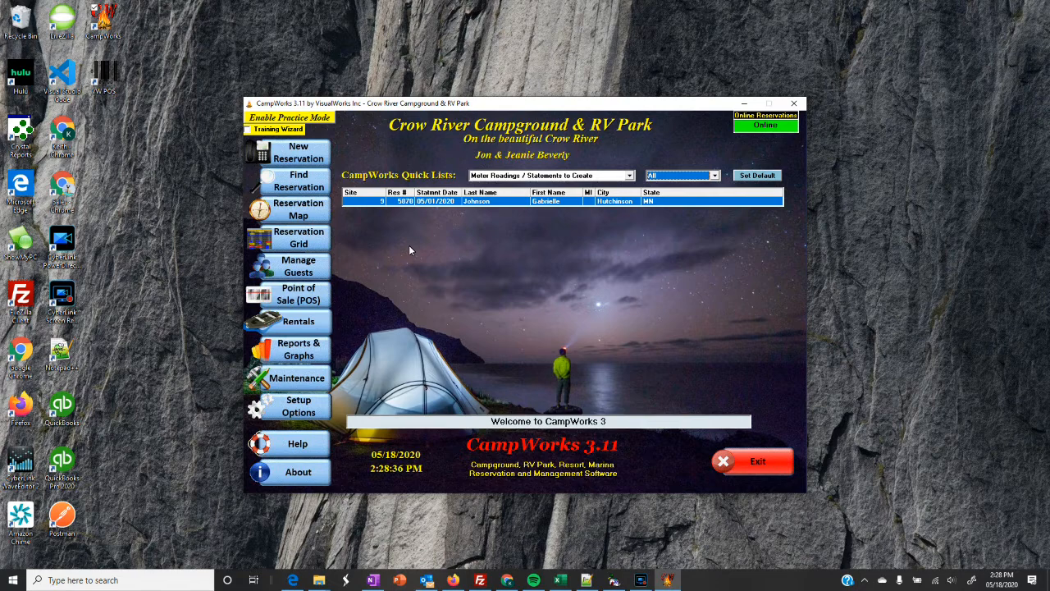
left_click(641, 580)
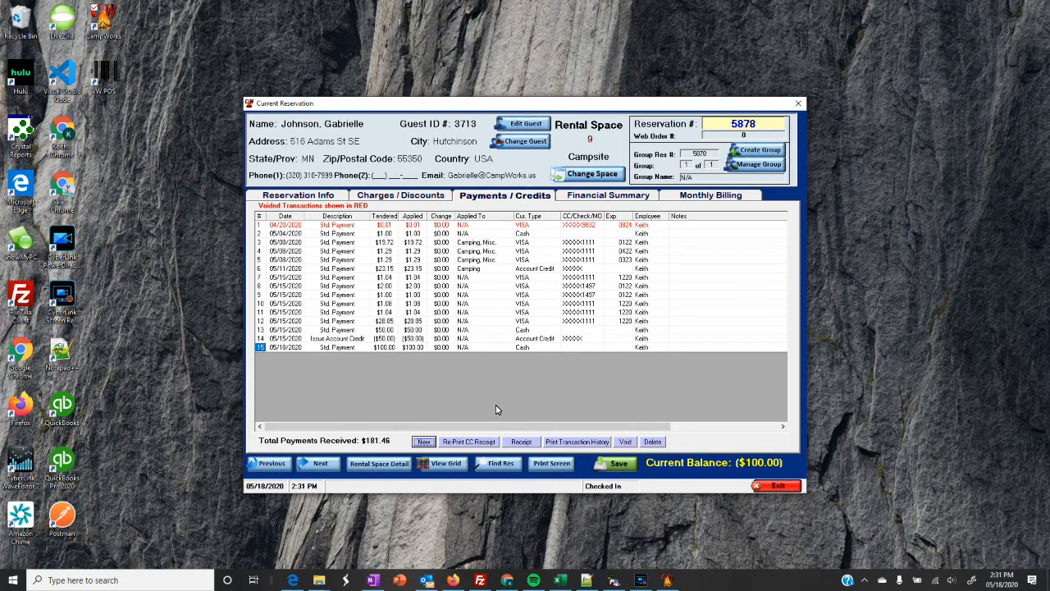
left_click(423, 441)
left_click(428, 224)
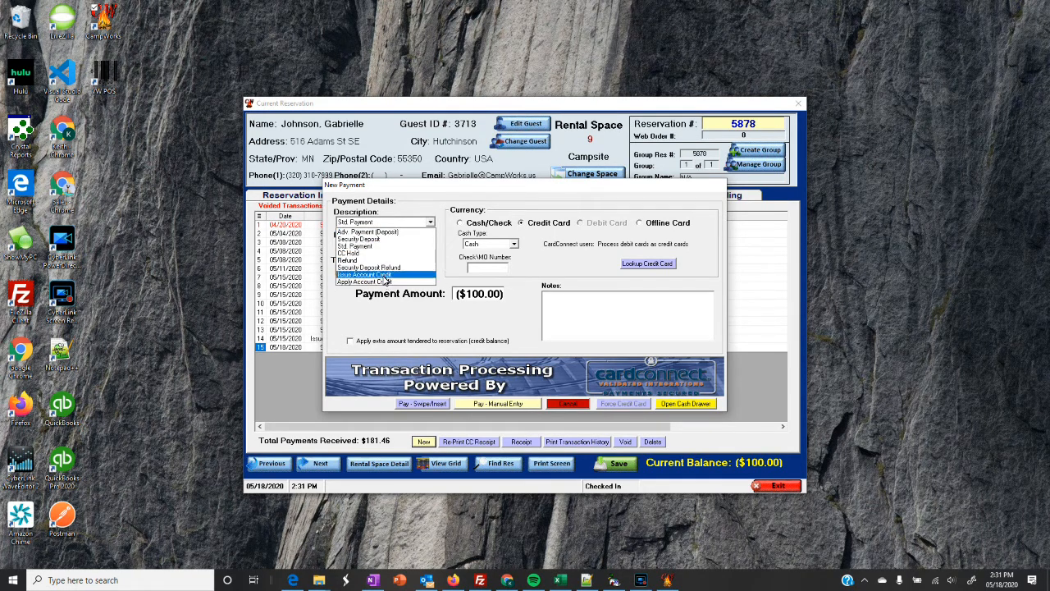
left_click(384, 275)
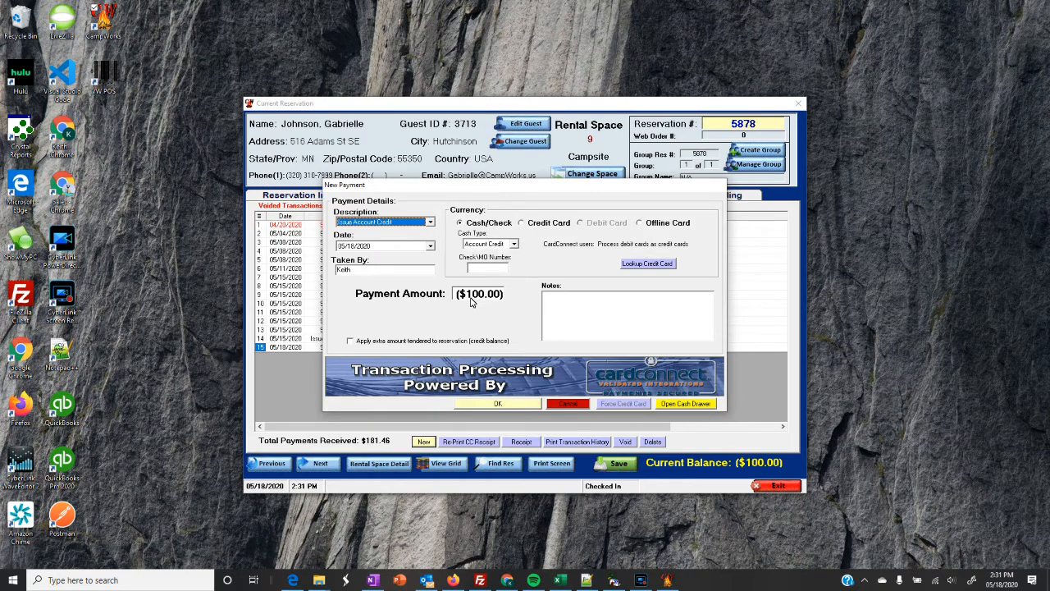
left_click(497, 404)
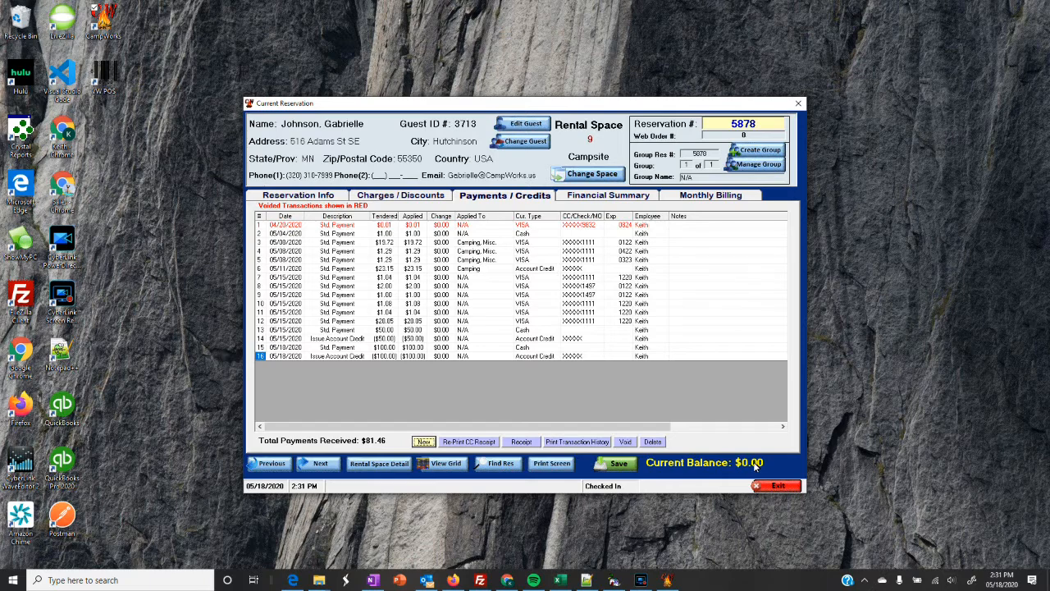
left_click(523, 124)
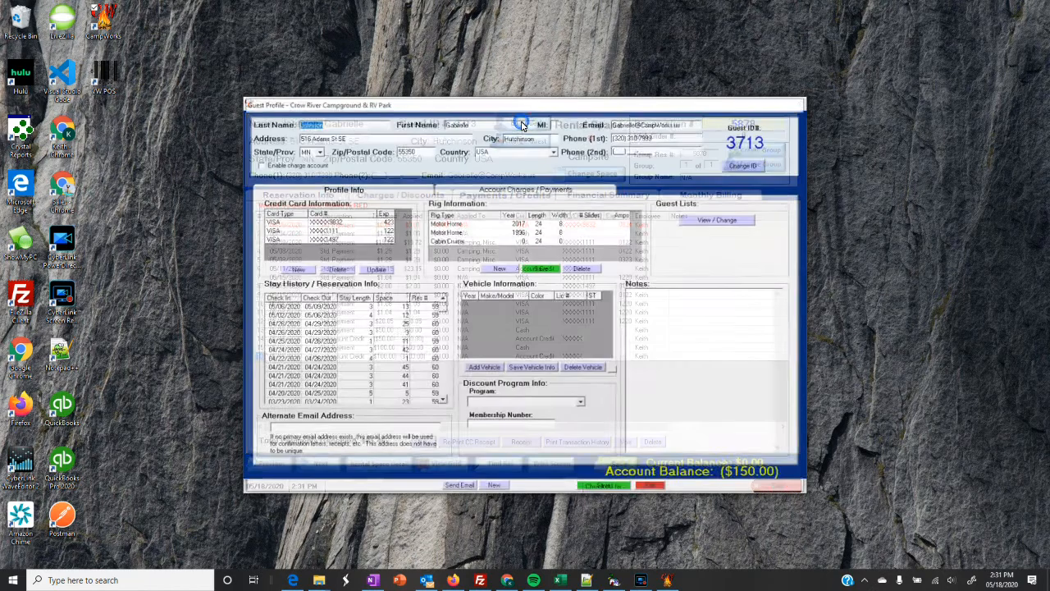
Add a $25.00 Issue Account Credit to the guest's account, bringing it to ($175.00).
left_click(485, 194)
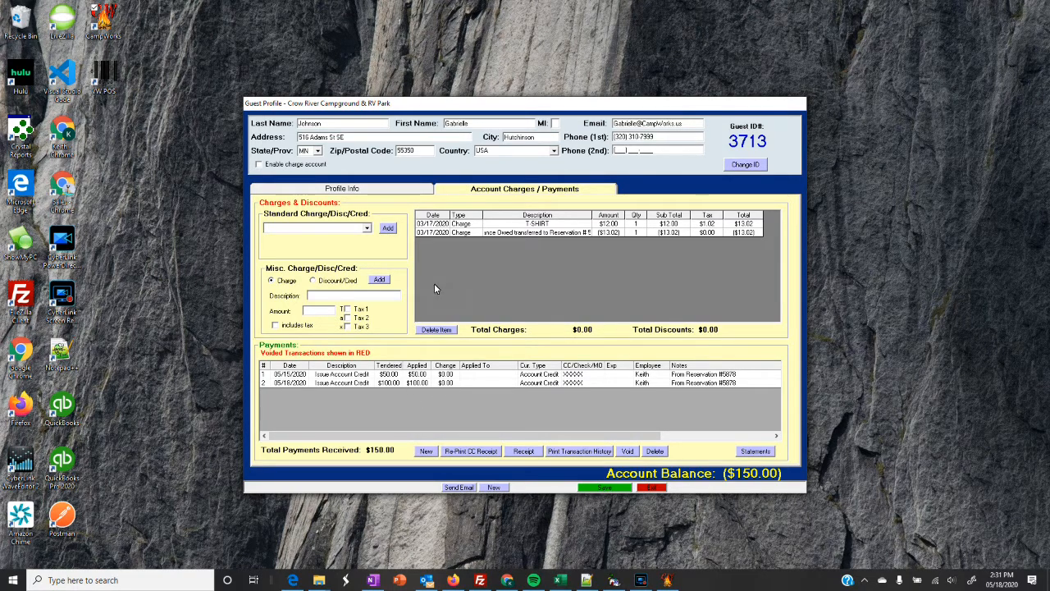
left_click(426, 450)
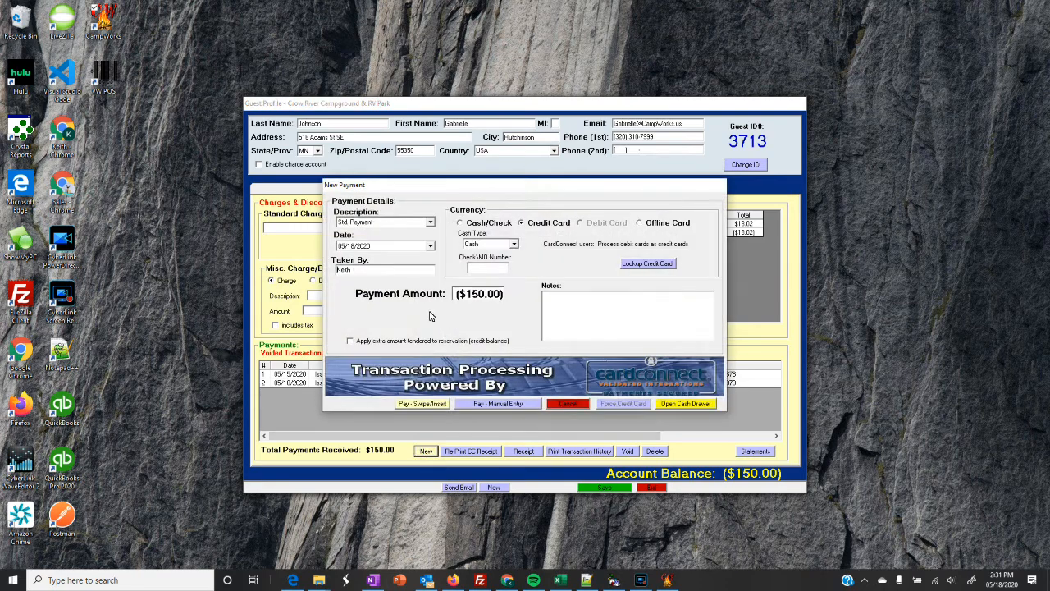
left_click(430, 222)
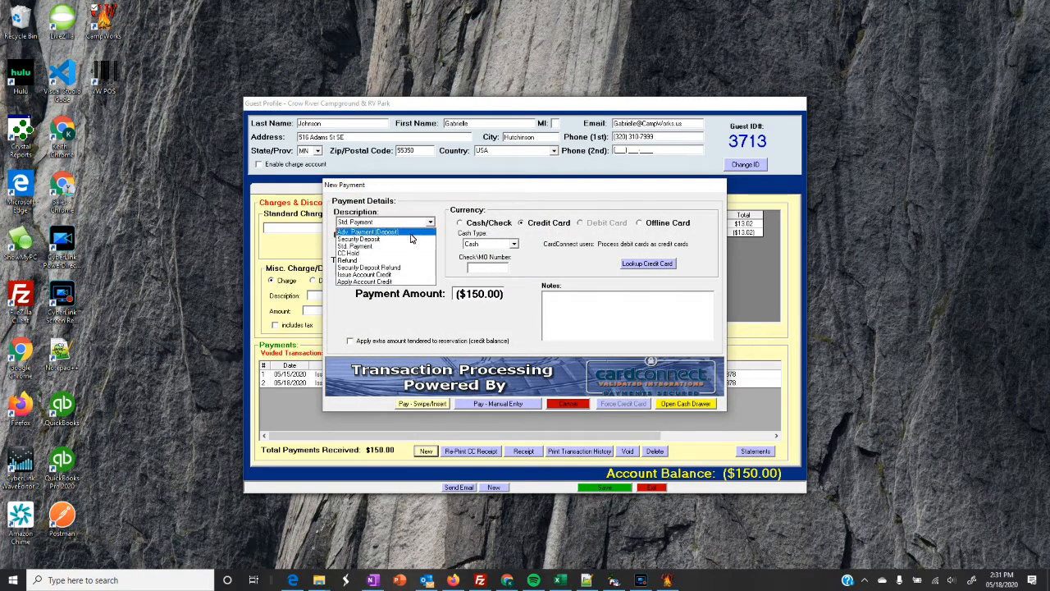
left_click(381, 276)
left_click(565, 340)
left_click_drag(457, 299, 525, 301)
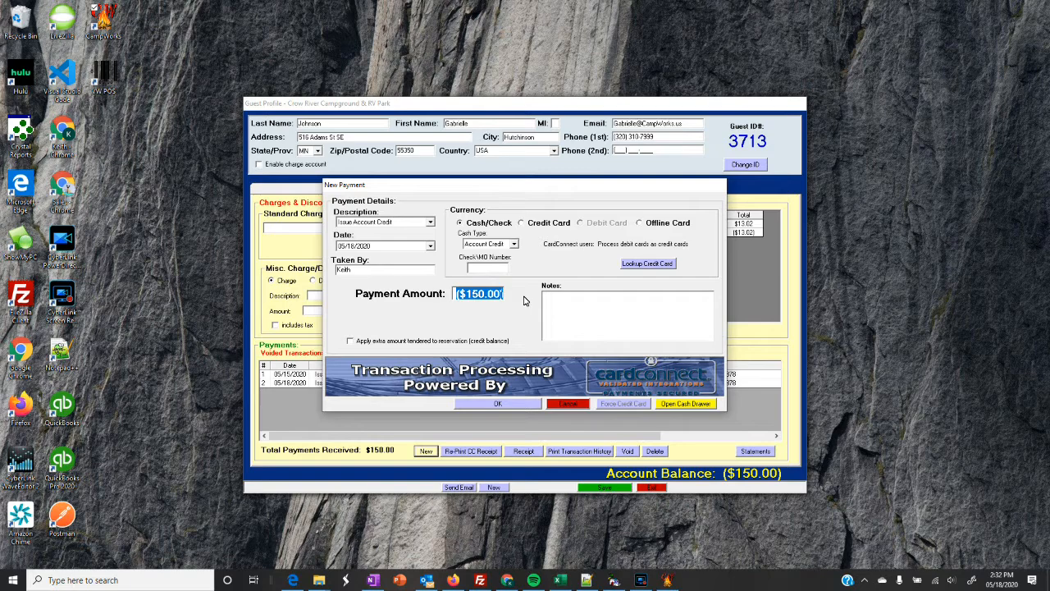
type("25")
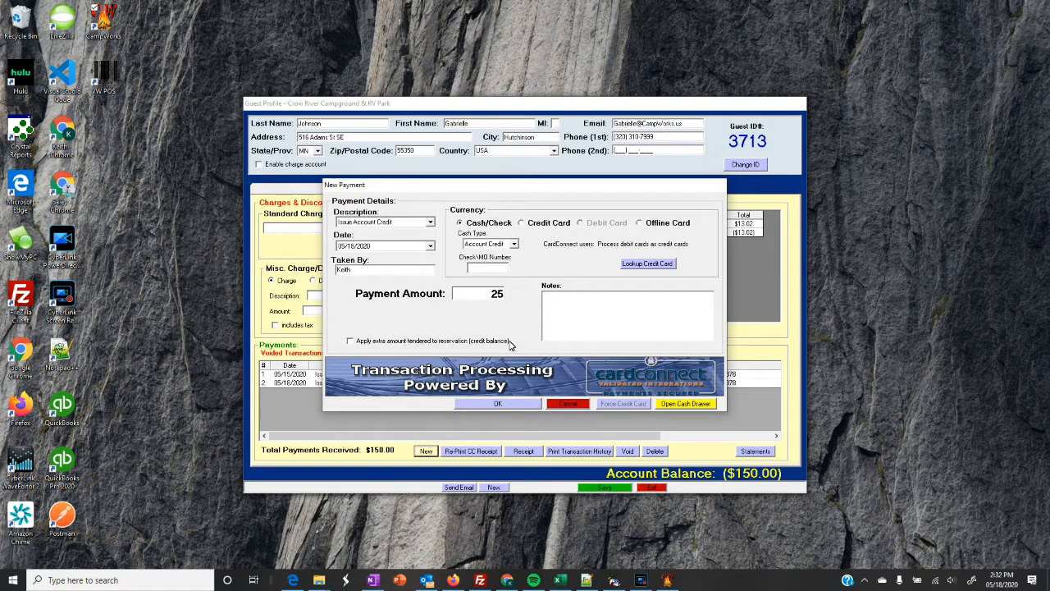
left_click(513, 403)
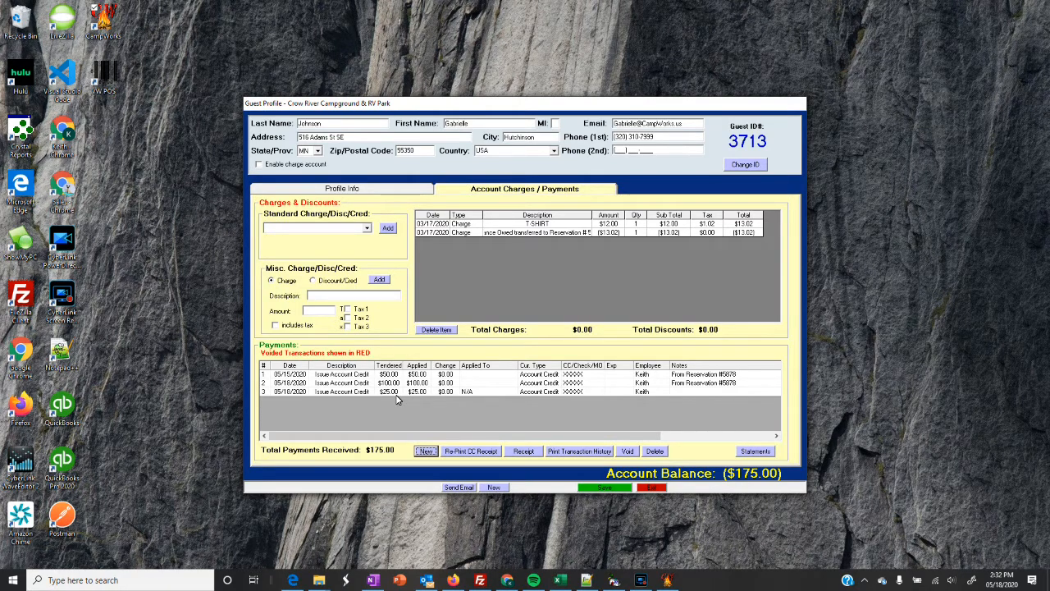
left_click(650, 490)
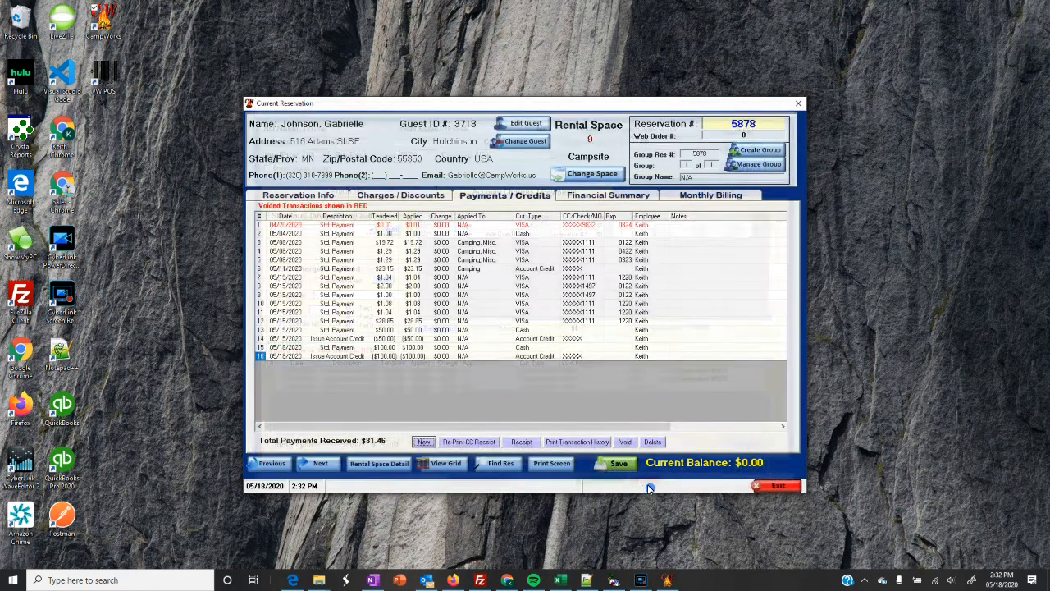
Exit reservation 5878, then open and close the Reservation Grid to reach the main menu.
left_click(749, 486)
left_click(298, 238)
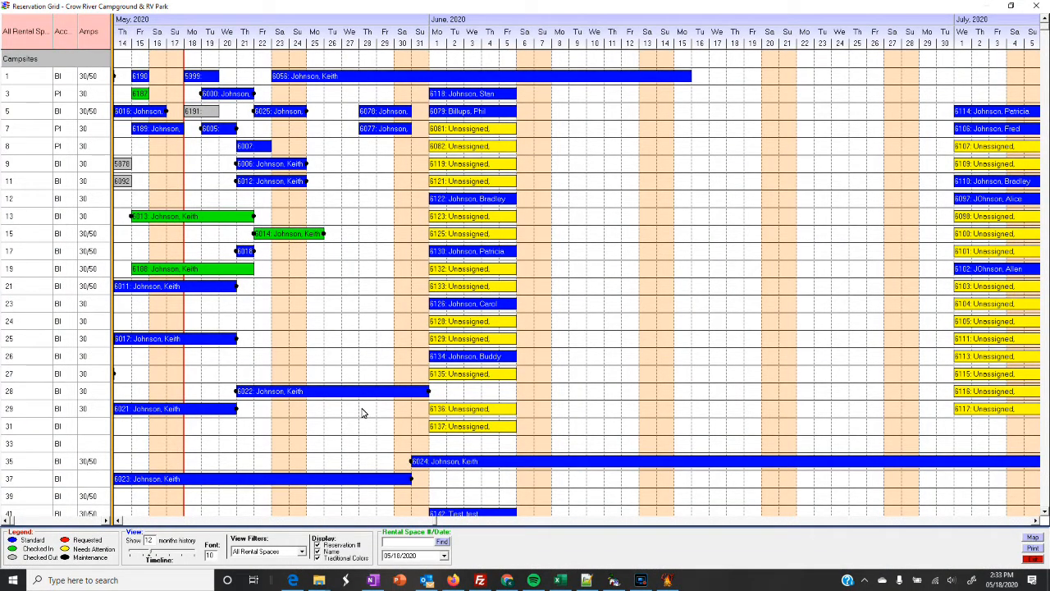
left_click(212, 556)
left_click(1027, 558)
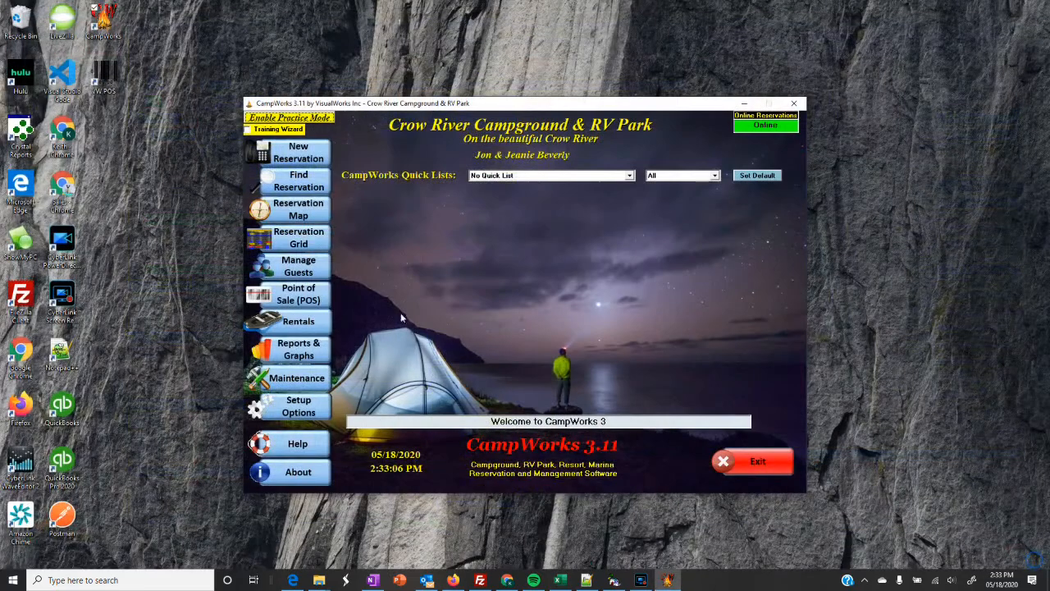
Open reservation 6005 on site 7 and show its segmented stay across spaces 7 and 9.
left_click(288, 241)
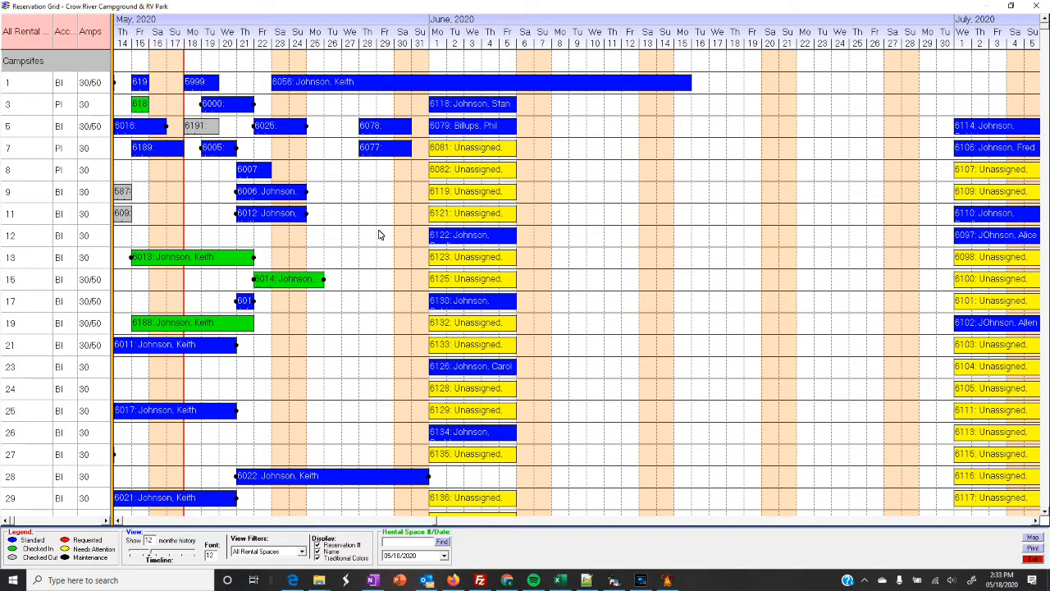
left_click_drag(263, 197, 209, 156)
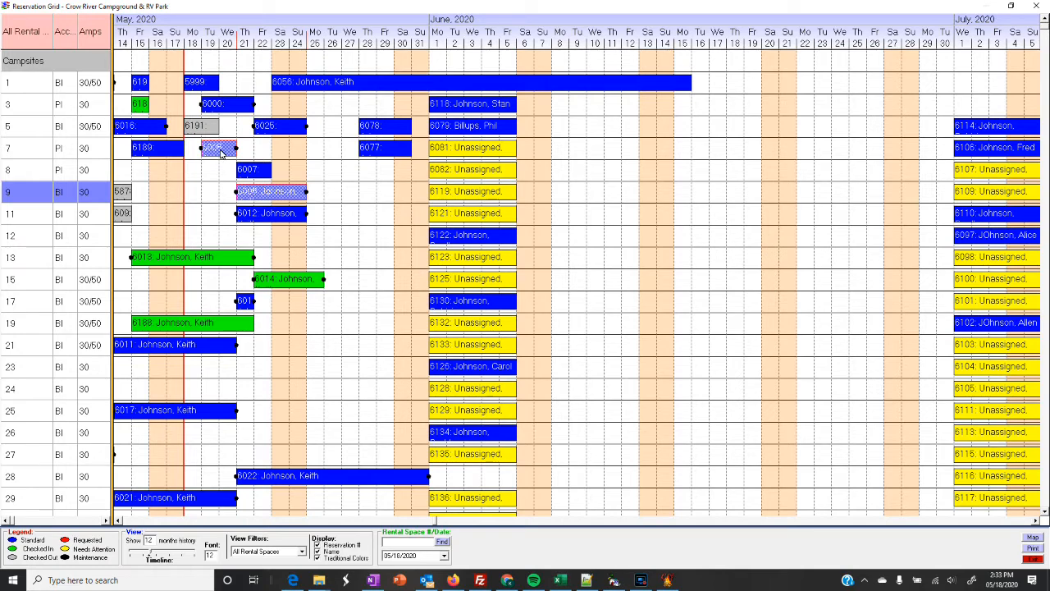
double_click(220, 151)
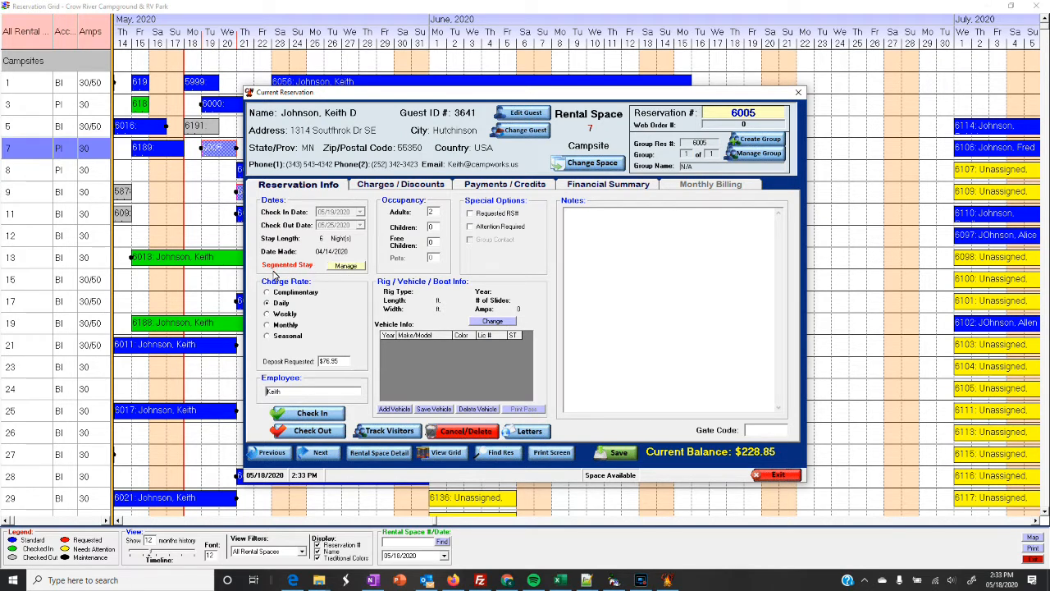
left_click(346, 267)
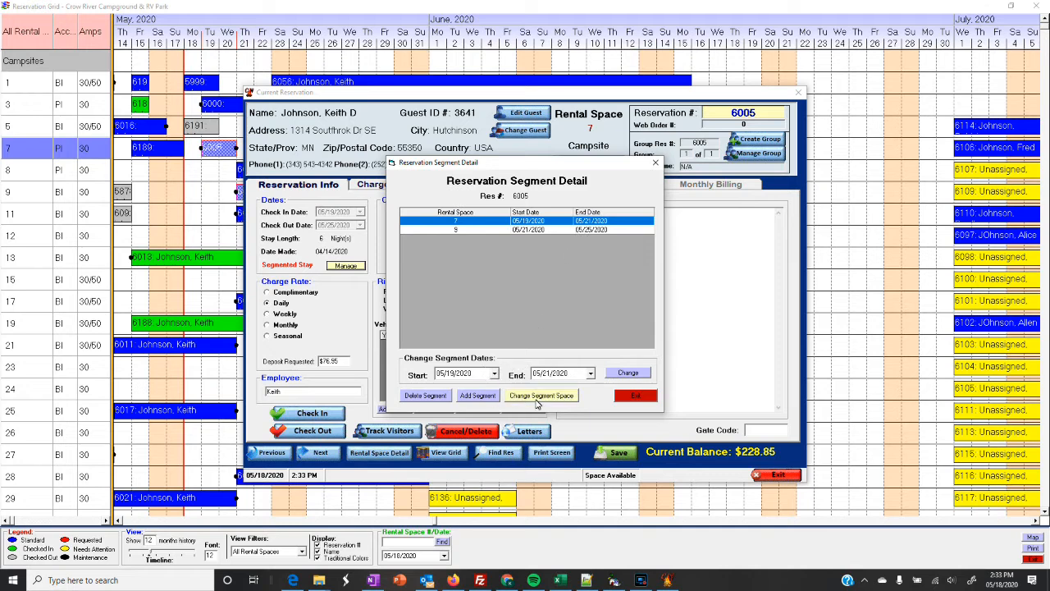
Check reservation 6005's space 7 and space 9 rental charges totaling $227.85, then exit.
left_click(636, 396)
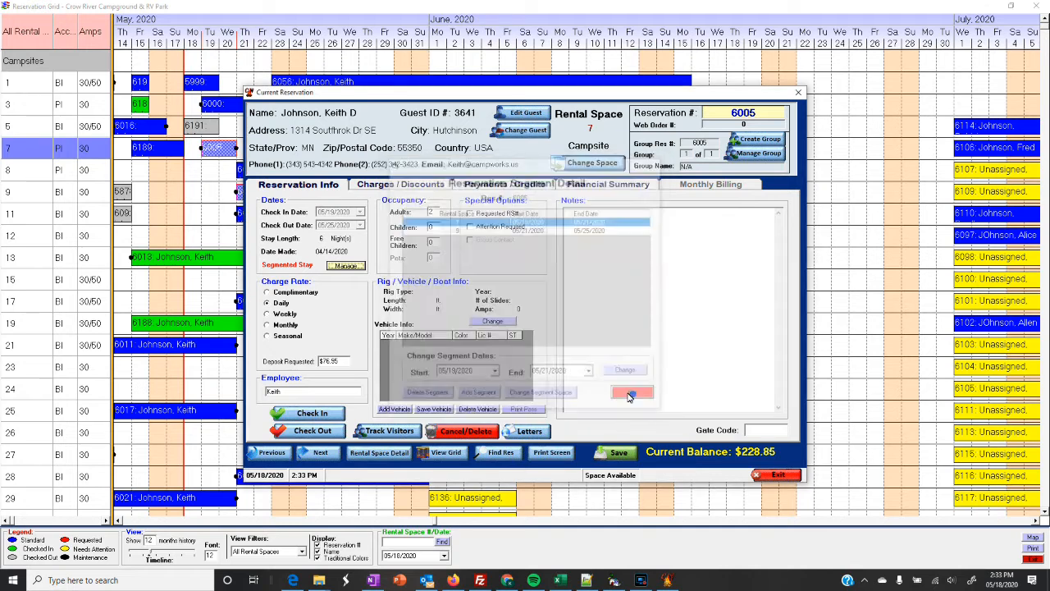
left_click(402, 185)
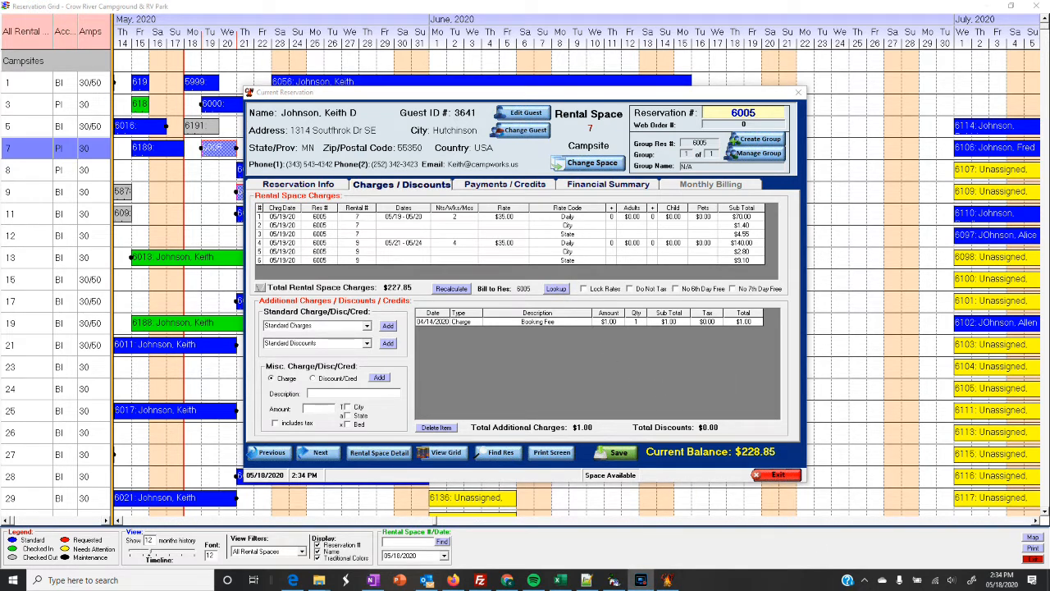
left_click(647, 582)
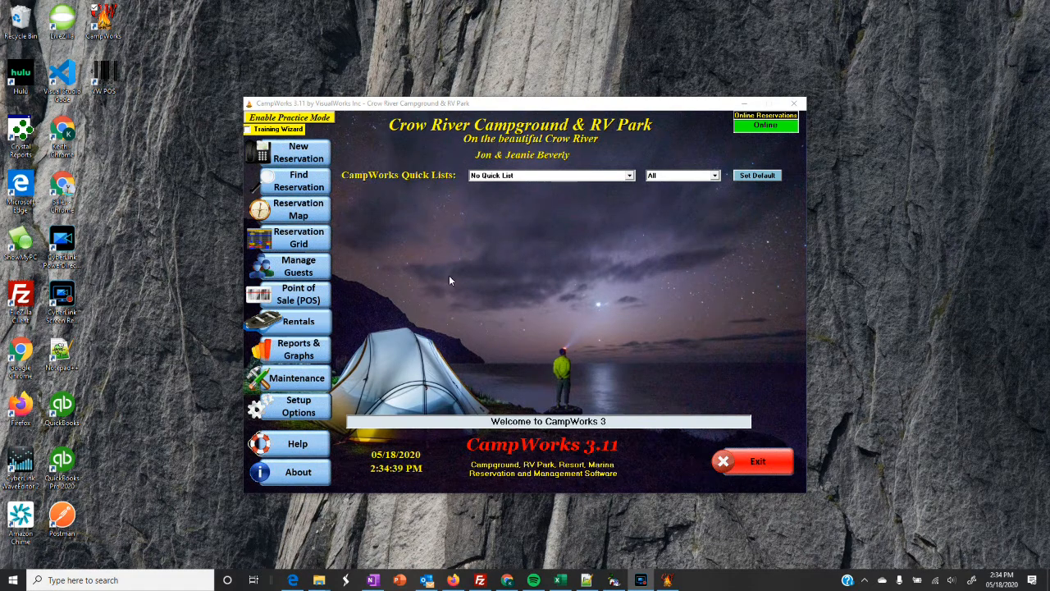
In Rentals, compare the Checked Out and Available lists, then open the Boat item 2 rental form.
left_click(296, 329)
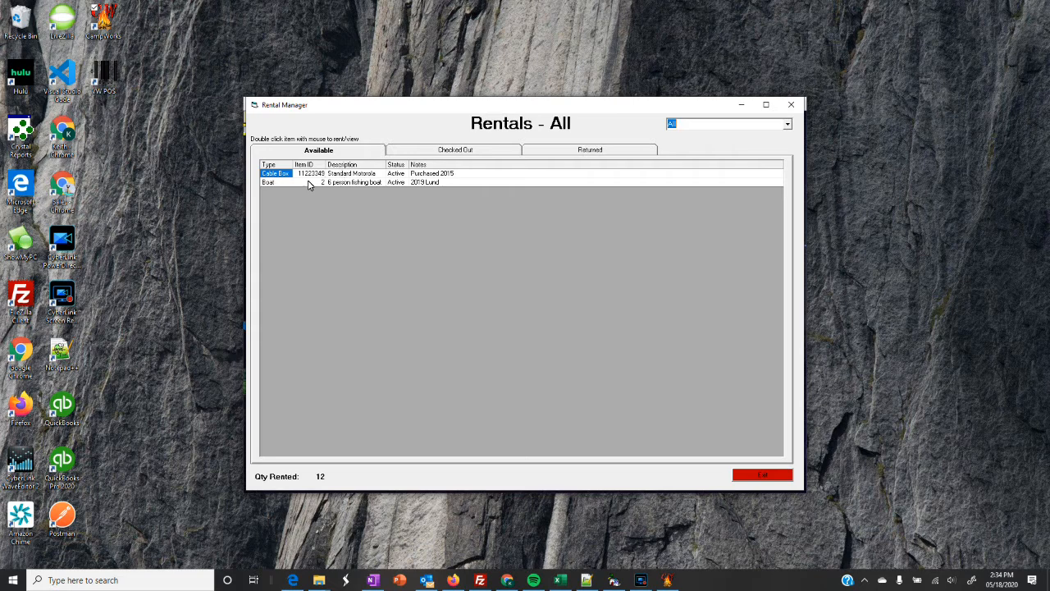
left_click(450, 151)
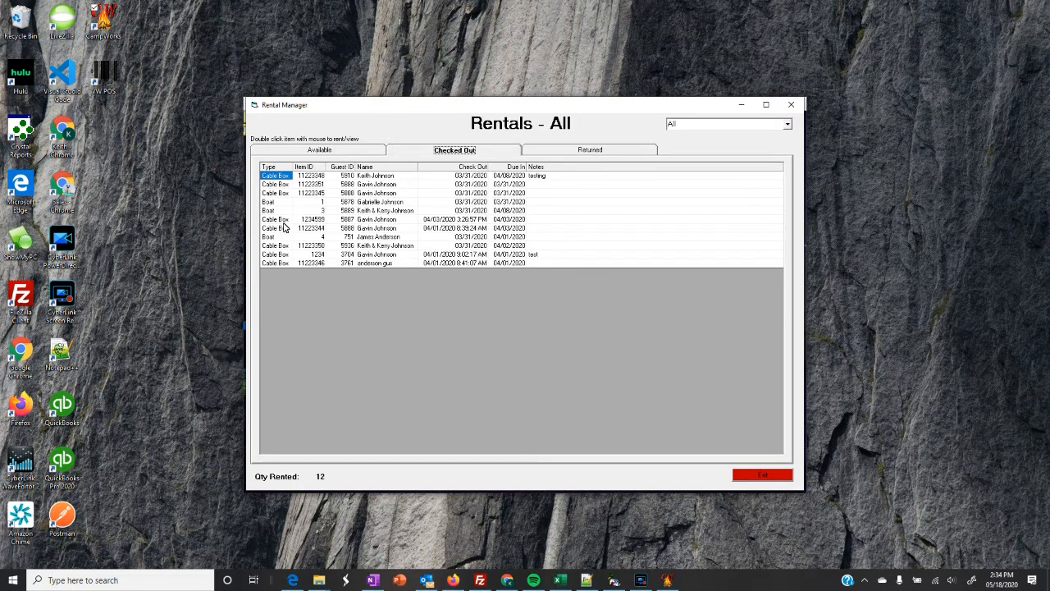
left_click(309, 151)
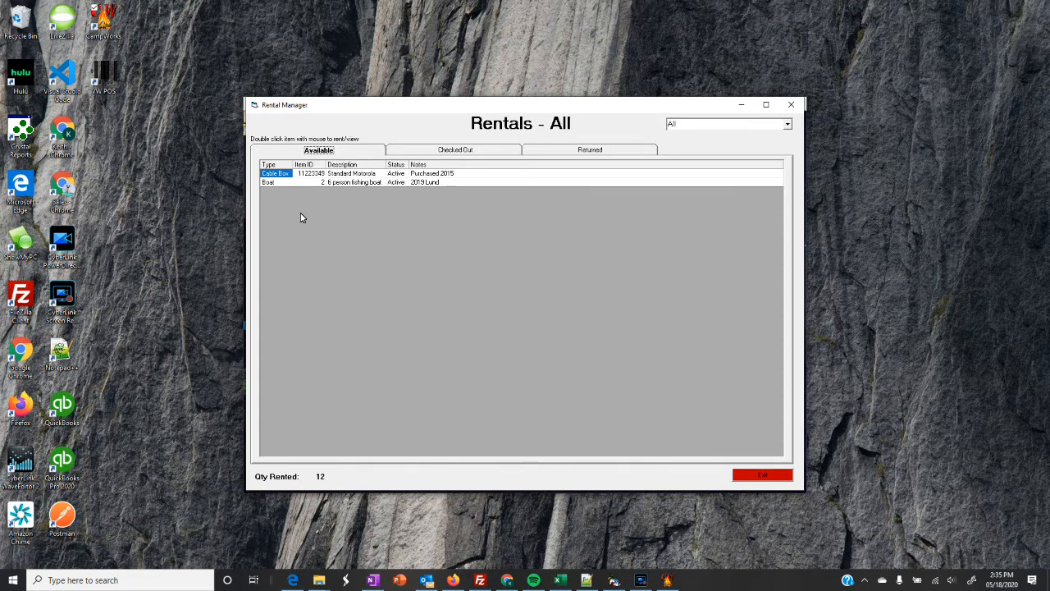
left_click(447, 153)
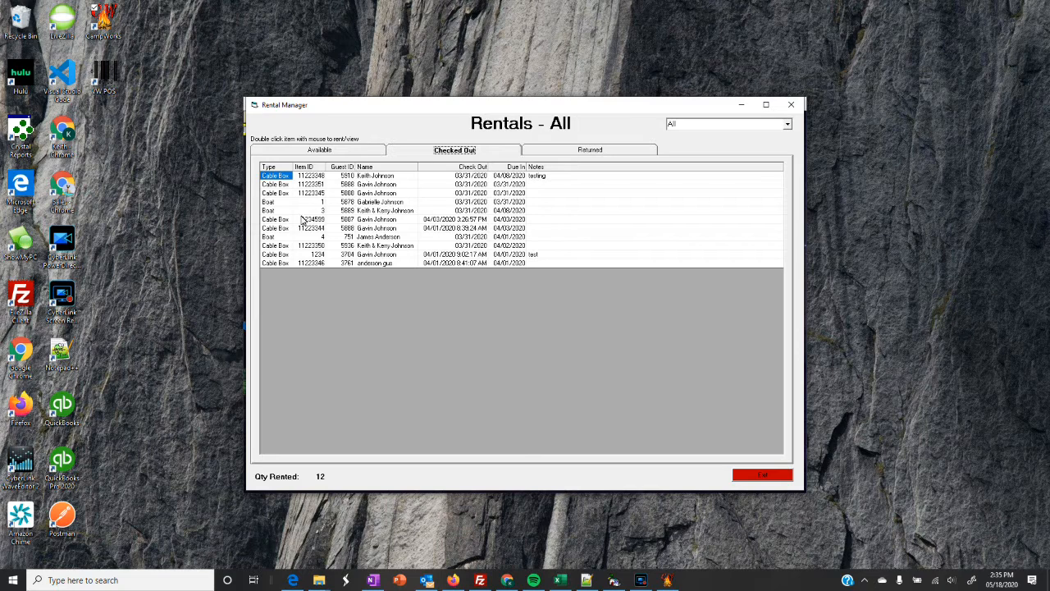
left_click(324, 151)
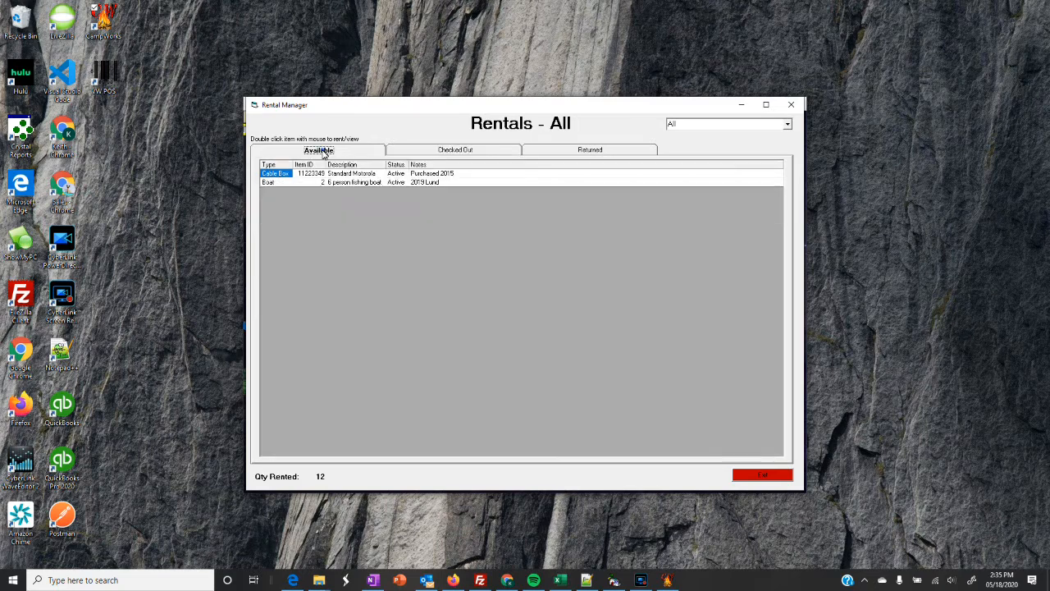
double_click(276, 184)
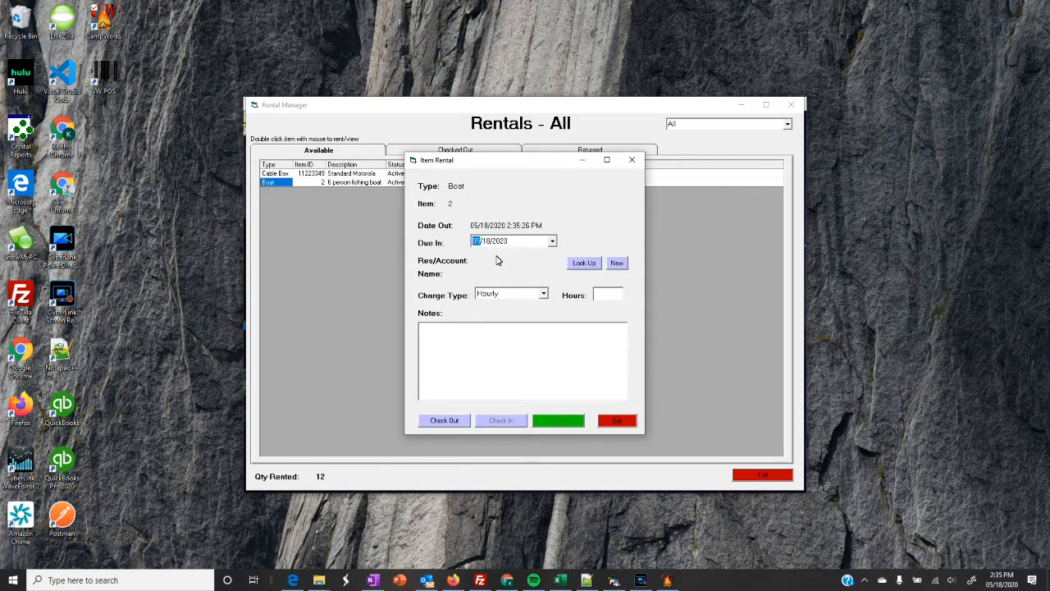
Look up the guest's reservation and set the boat rental to Charge to Reservation.
left_click(583, 263)
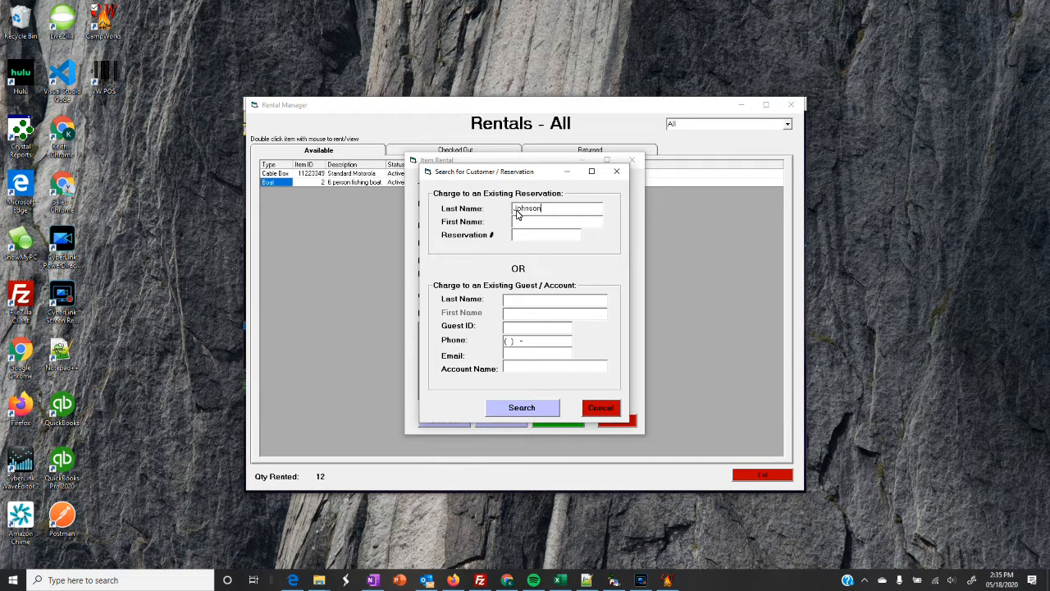
type("k")
left_click(515, 413)
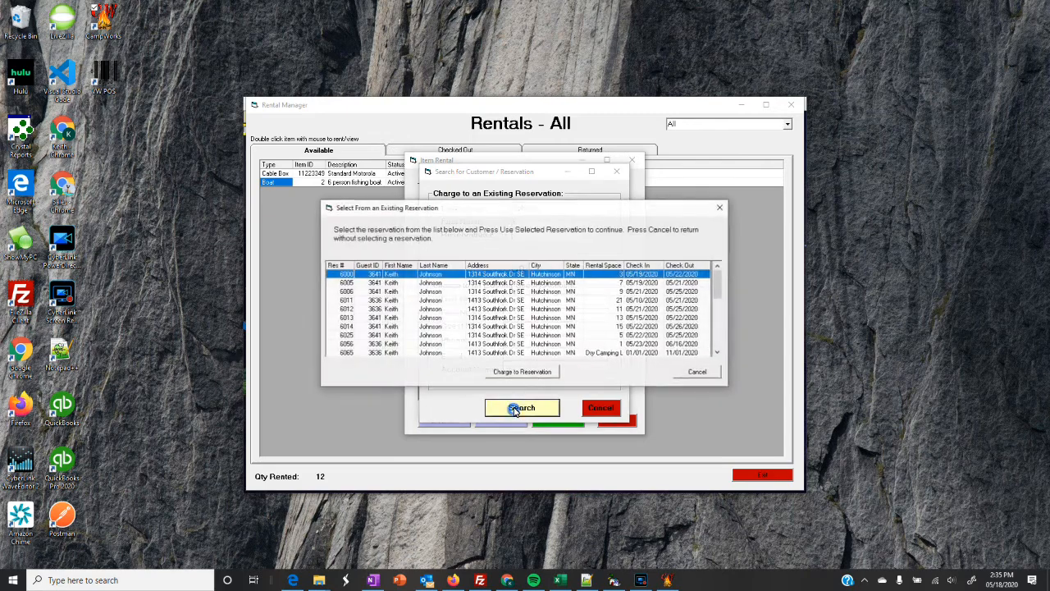
left_click(487, 293)
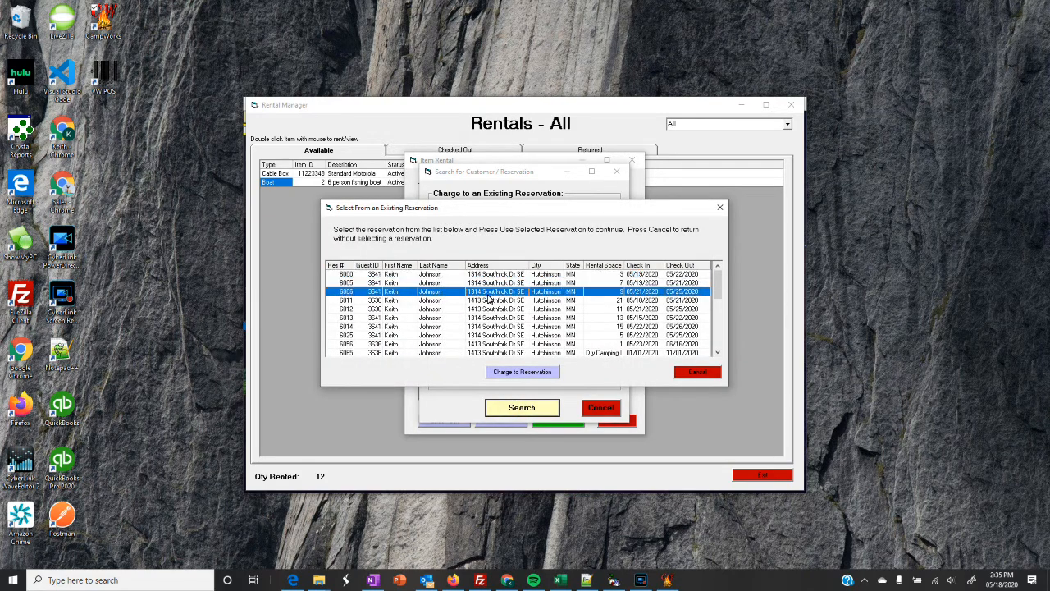
left_click(520, 372)
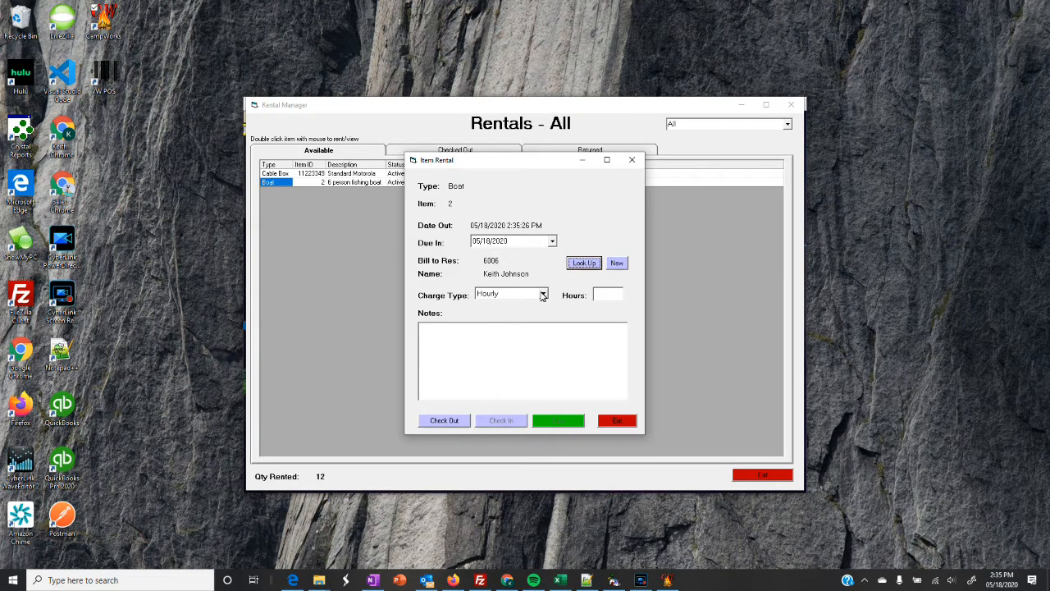
Check boat 2 out for 4 hours, adding an $80.00 rental charge.
left_click(602, 295)
type("4")
left_click(444, 420)
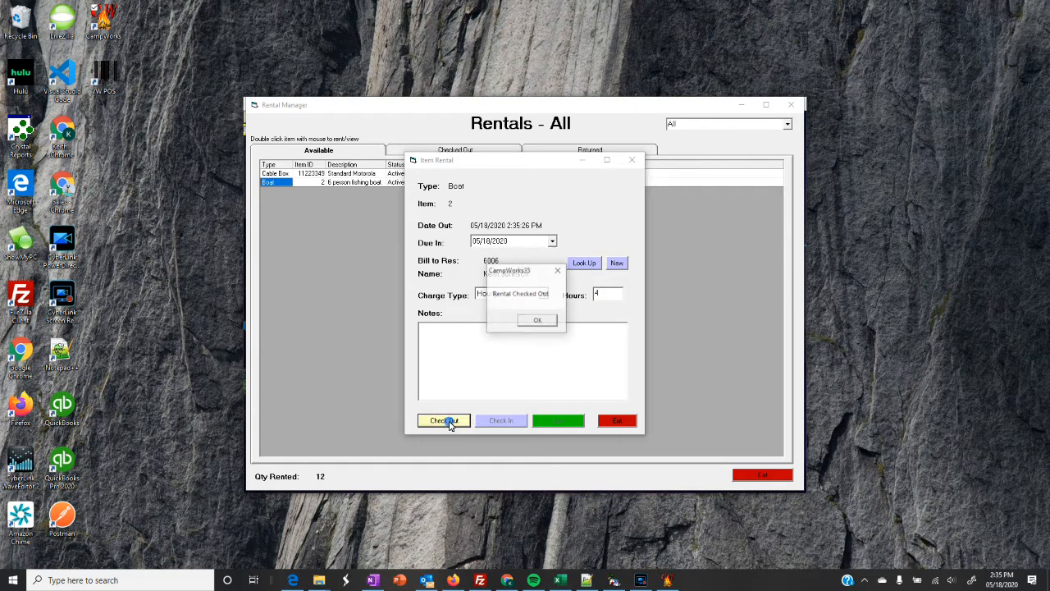
left_click(538, 321)
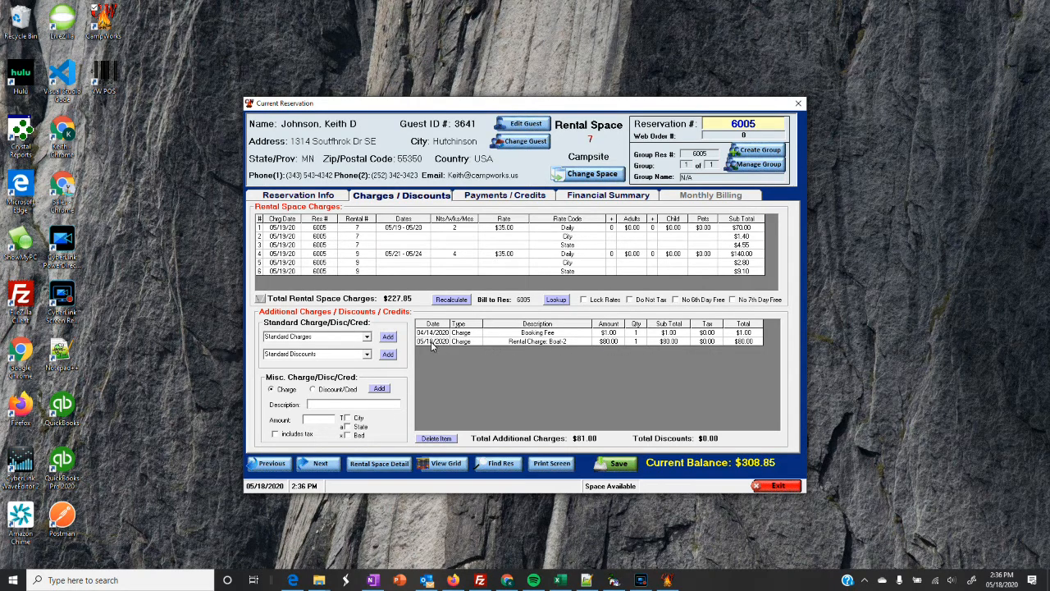
Review the reservation's payments and general details, then close the reservation.
left_click(505, 197)
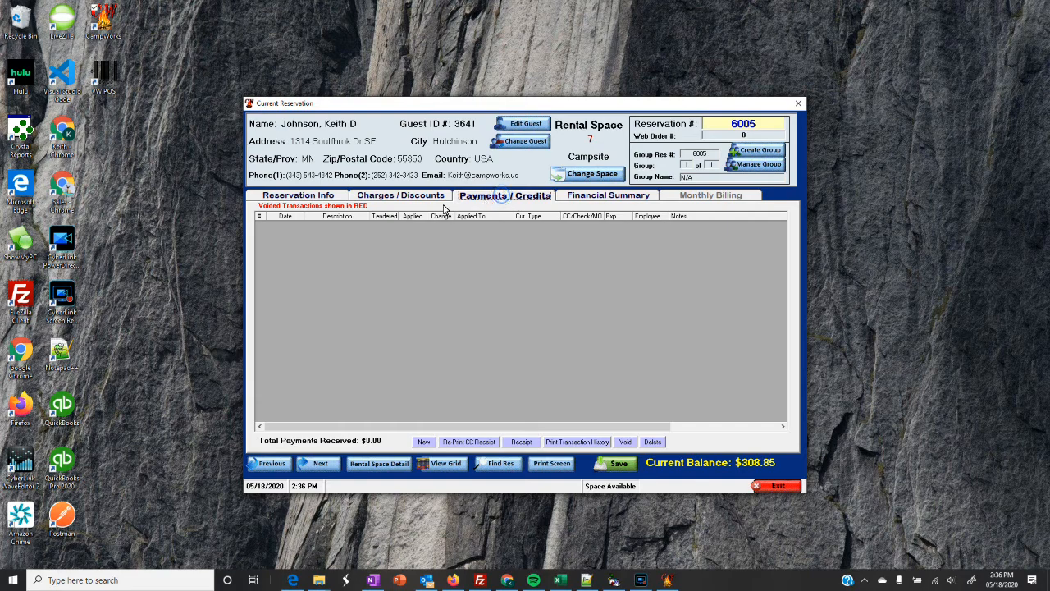
left_click(315, 197)
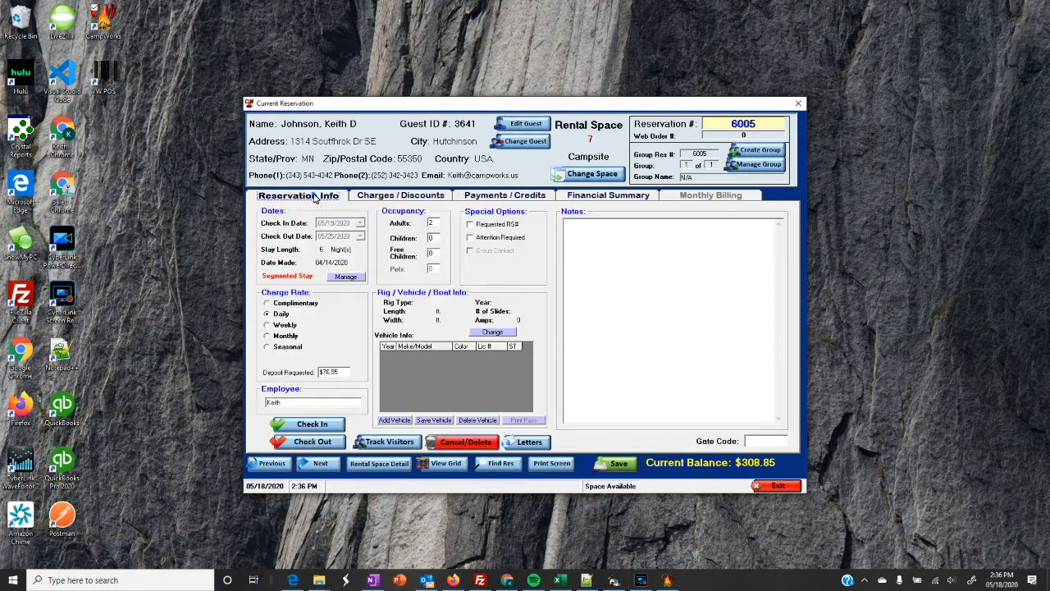
left_click(778, 486)
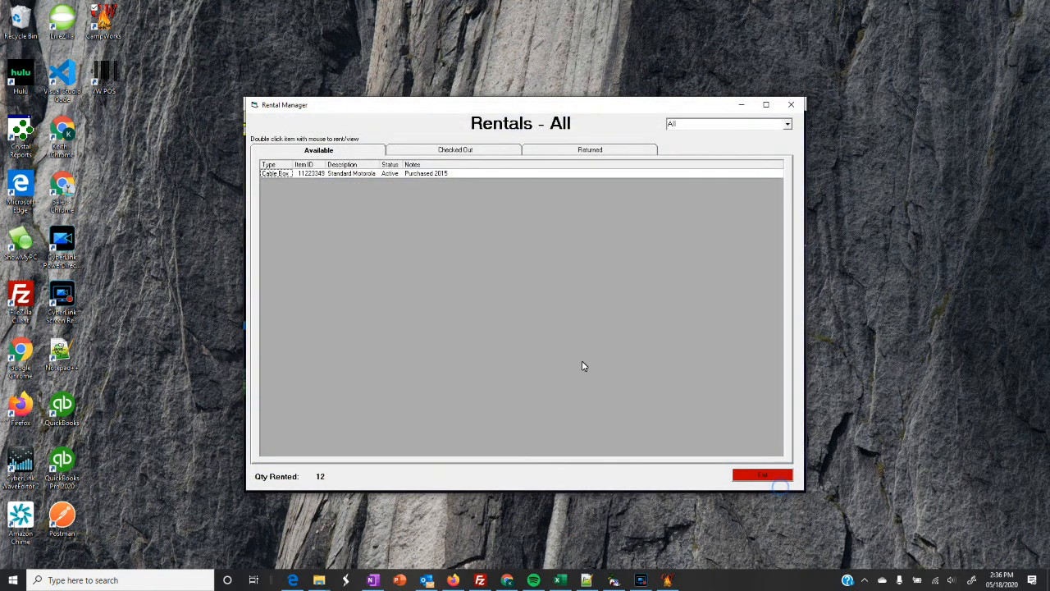
Check Boat 2 back in from the checked-out rentals and confirm it is available again.
left_click(462, 152)
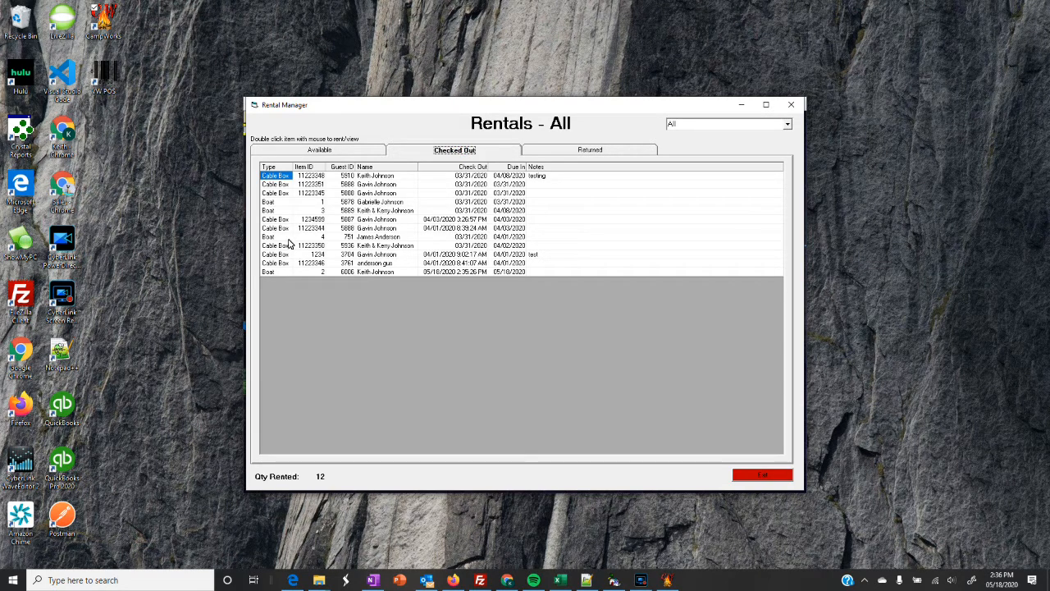
double_click(286, 272)
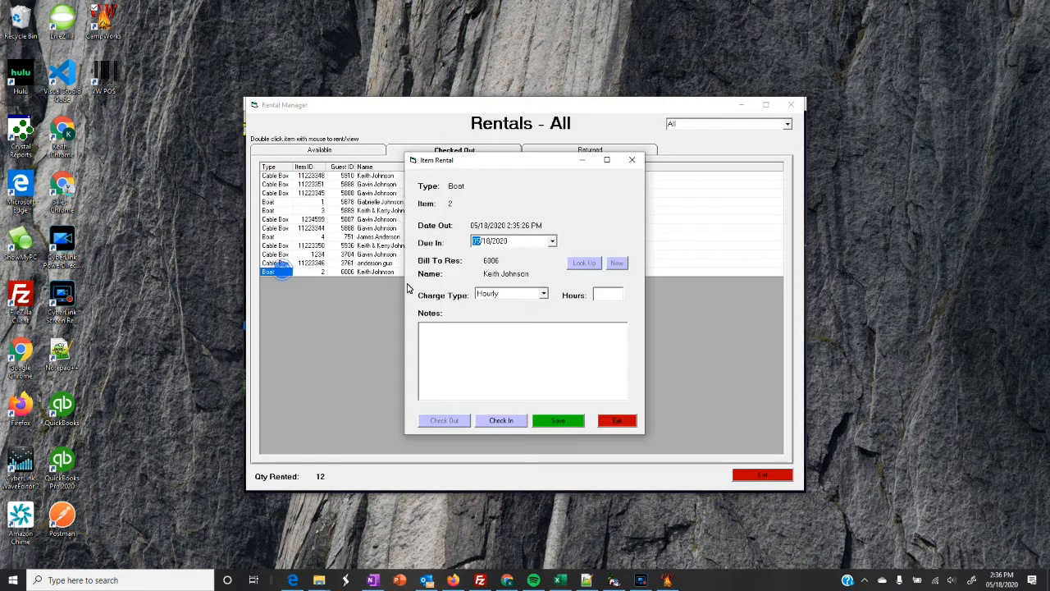
left_click(501, 421)
left_click(531, 323)
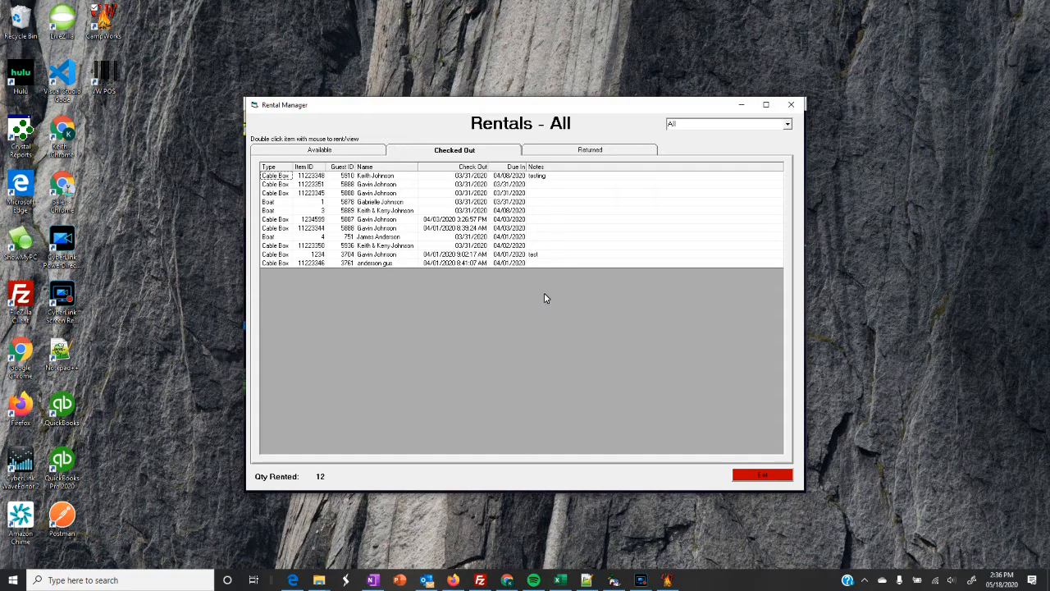
left_click(578, 150)
left_click(489, 151)
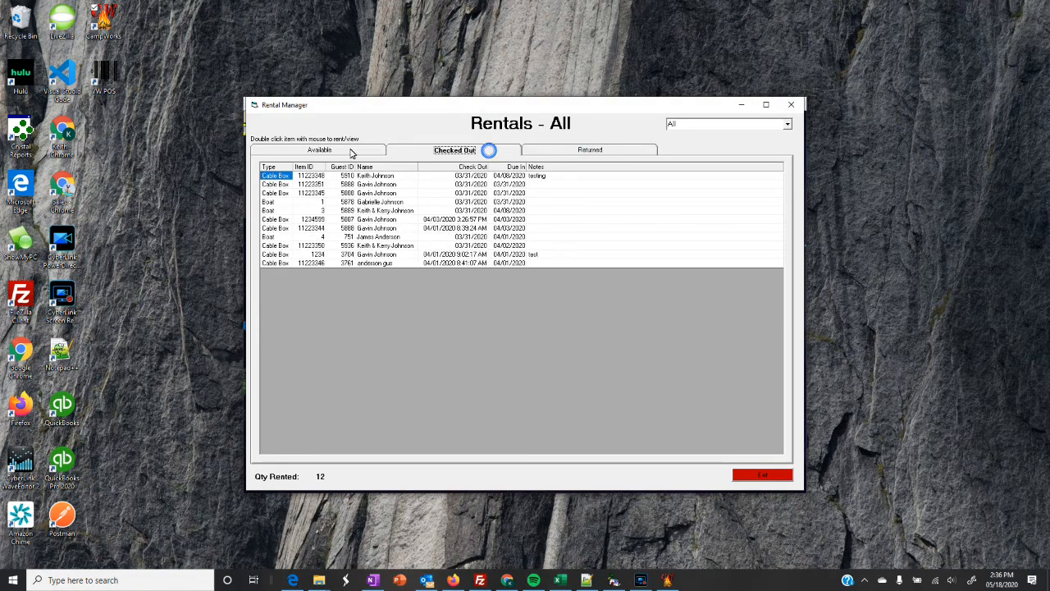
left_click(353, 152)
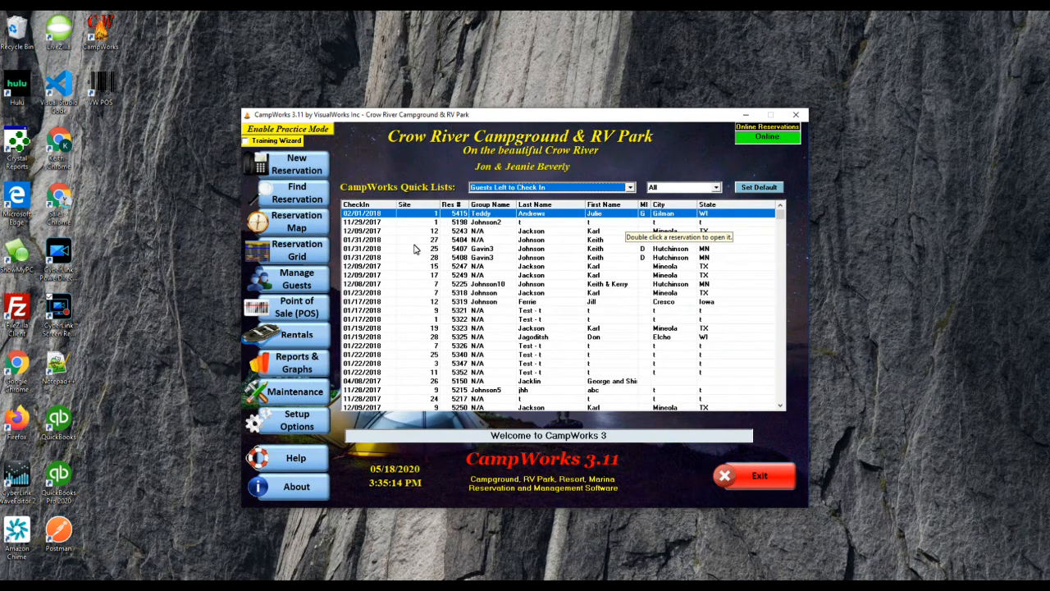
Open Dynamic Pricing from the Setup & Admin menu and enter the admin password.
mouse_move(297, 421)
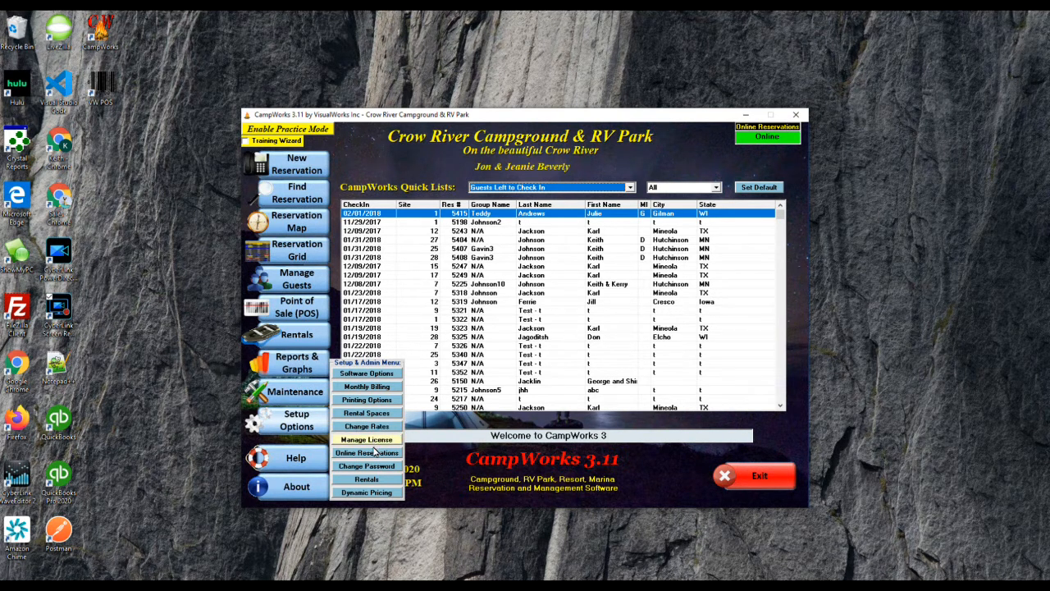
left_click(379, 494)
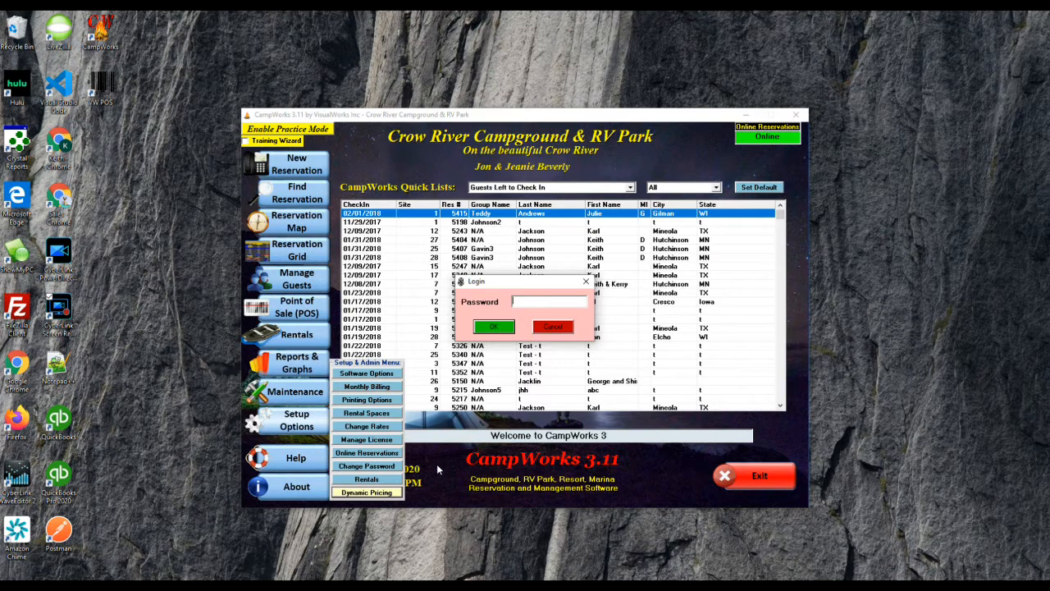
type("1")
key("Return")
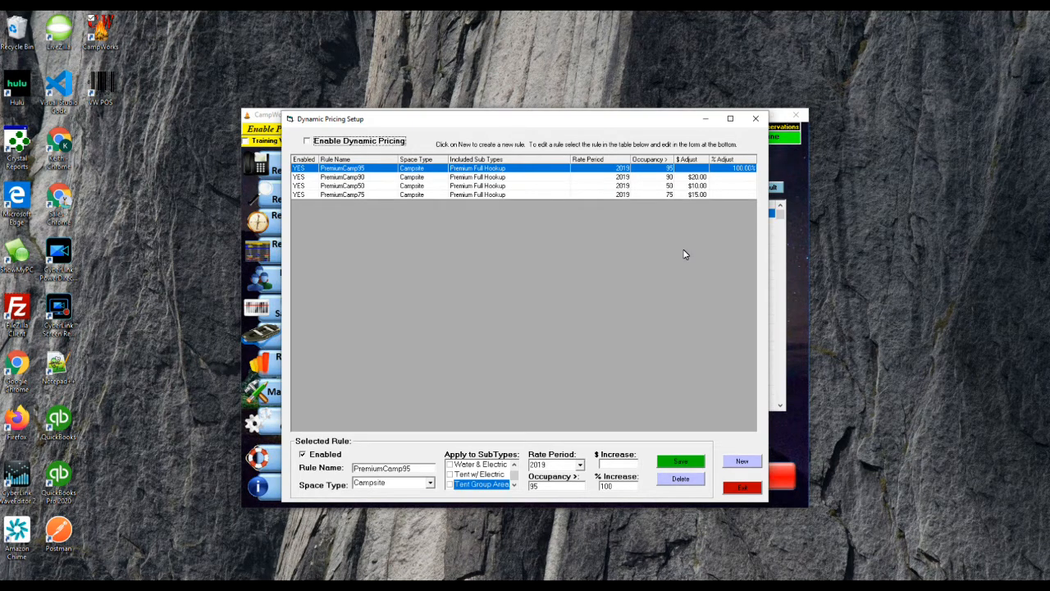
Enable Dynamic Pricing and select the PremiumCamp50 rule (occupancy above 50, $10.00 increase).
key("space")
key("Down")
key("Down")
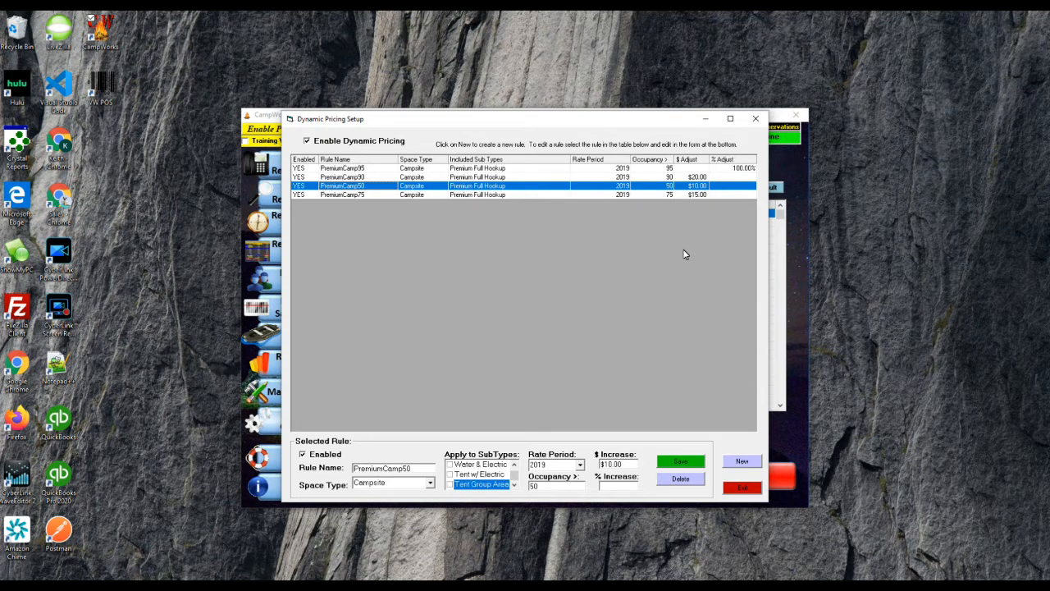
Review the PremiumCamp75 and PremiumCamp95 rules, then exit Dynamic Pricing Setup.
left_click(515, 464)
left_click(514, 465)
left_click(514, 464)
left_click(515, 465)
left_click(514, 464)
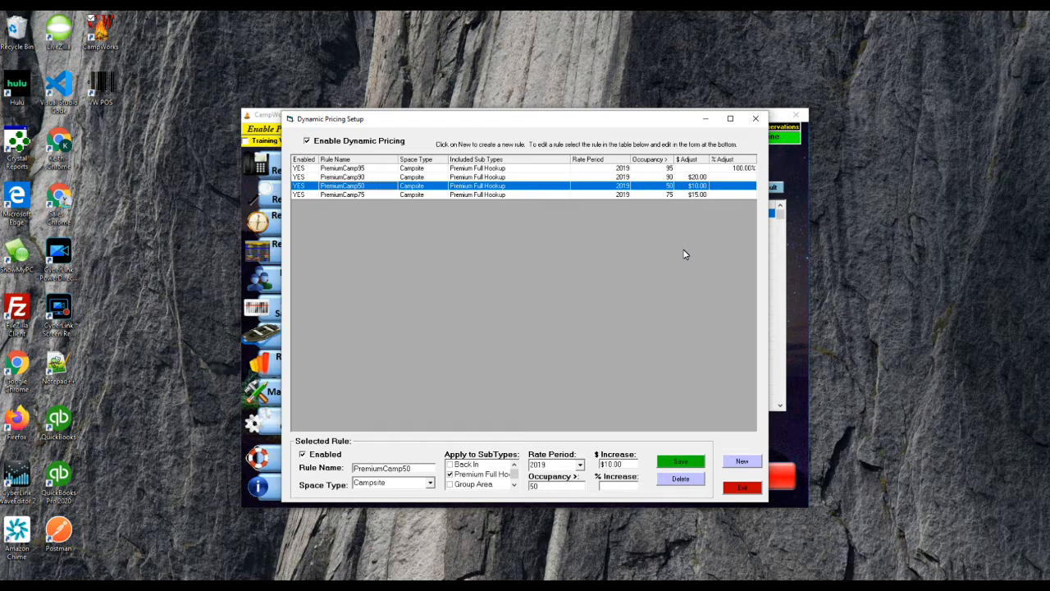
key("Down")
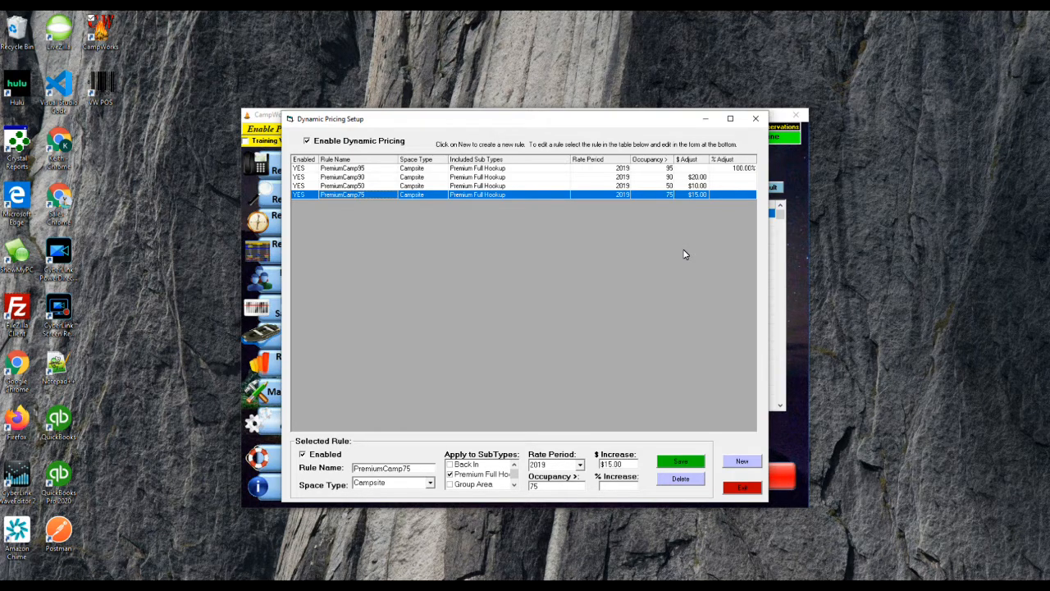
key("Up")
key("Up")
key("Up")
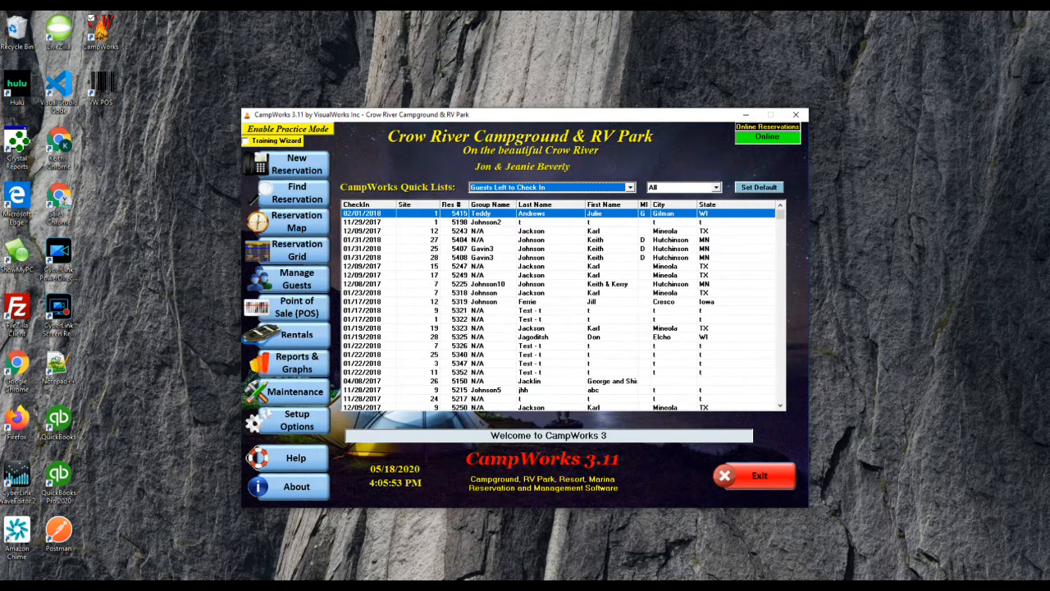
left_click(615, 543)
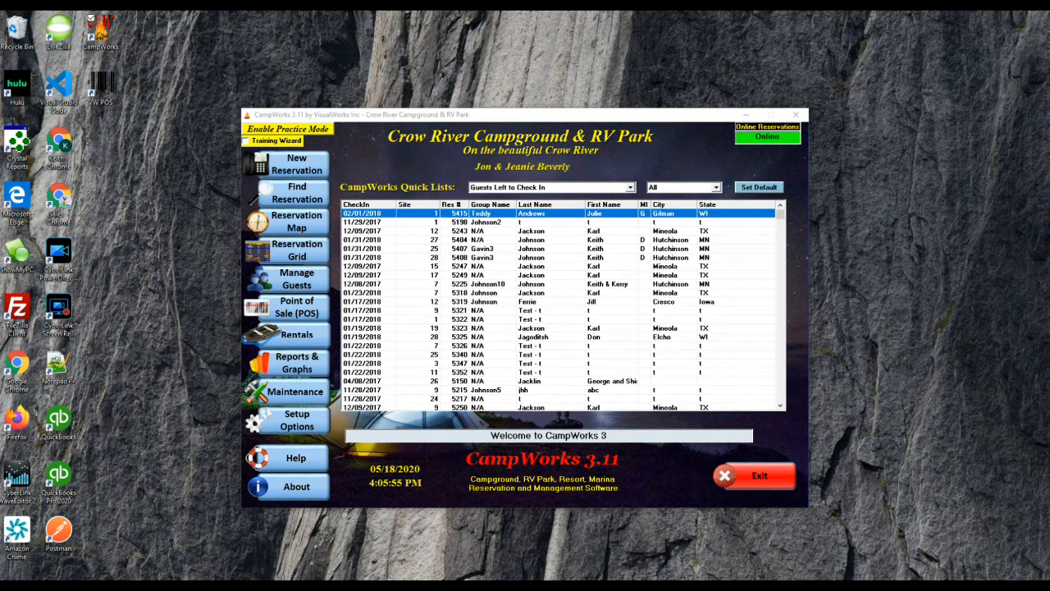